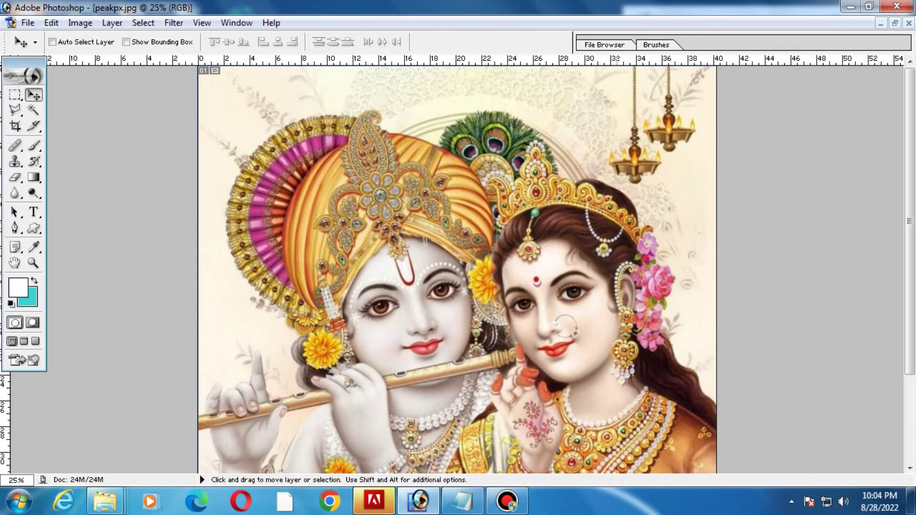
Zoom out on the Radha-Krishna photo and set up a new 12 × 8 in, 350 ppi RGB document
key("ctrl+minus")
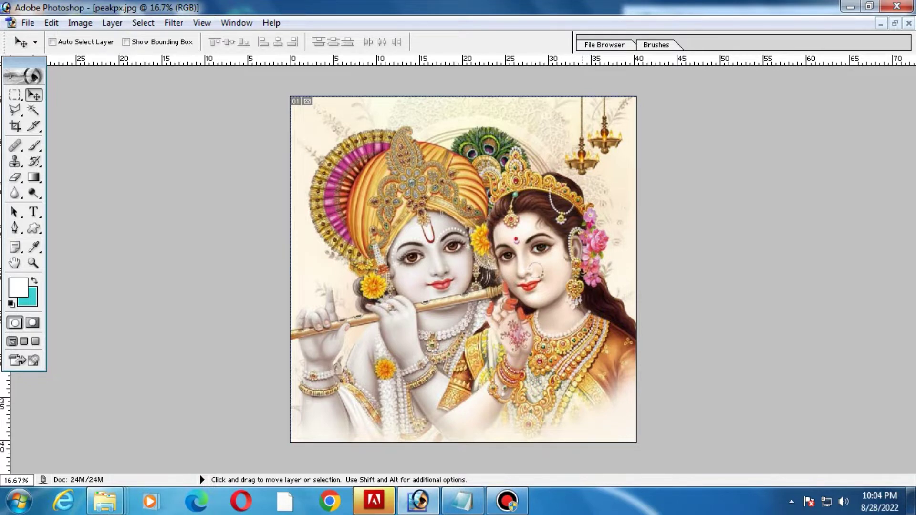
key("ctrl+n")
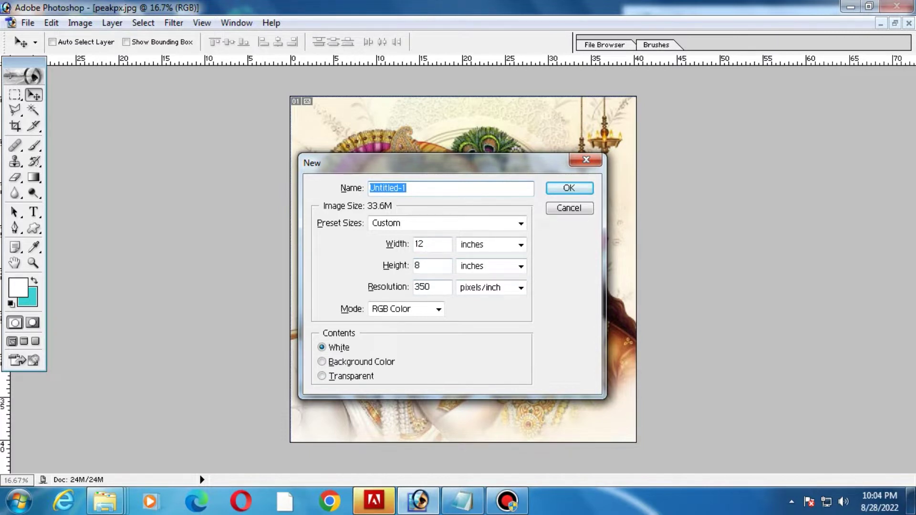
Create the blank document and fill it with the cyan preset radial gradient
key("Return")
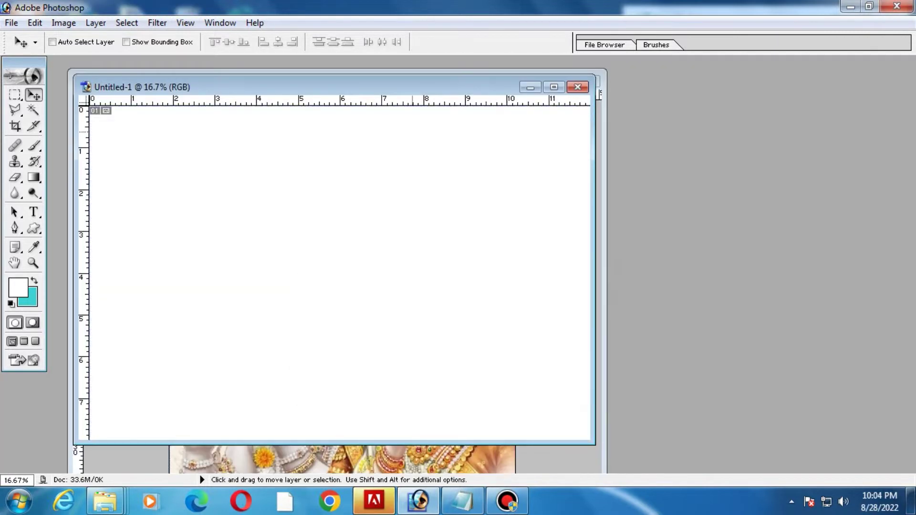
left_click_drag(334, 87, 514, 102)
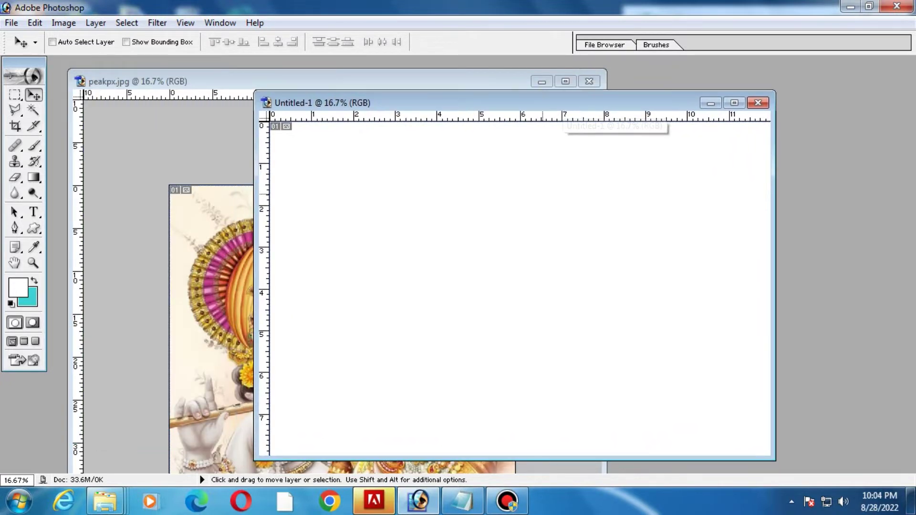
key("g")
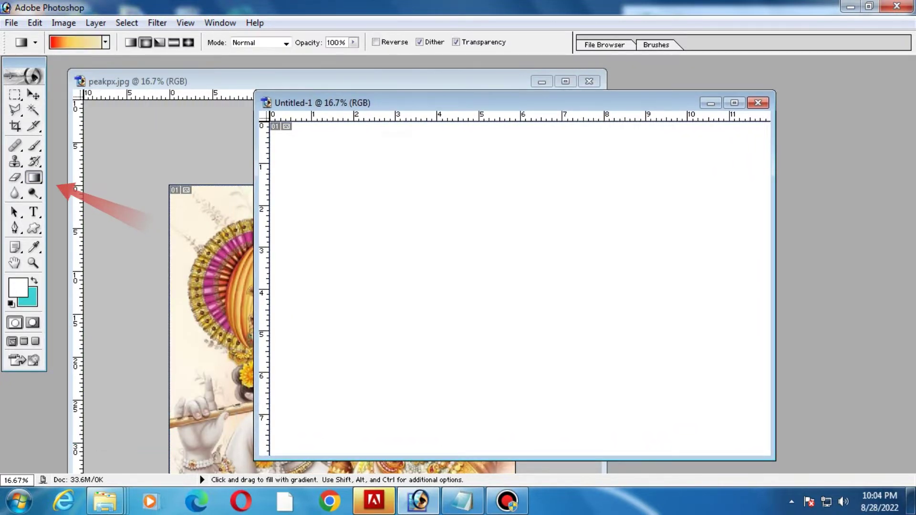
left_click(105, 42)
left_click(144, 93)
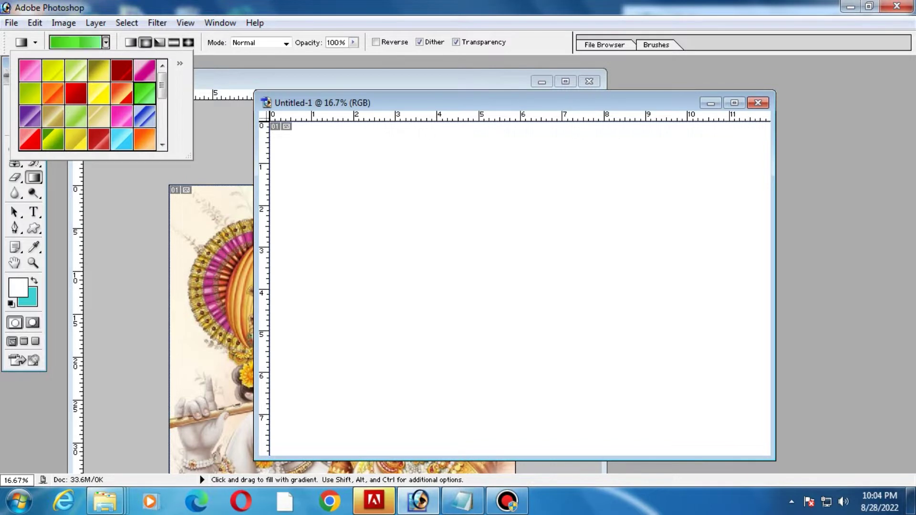
left_click(121, 139)
left_click(316, 193)
left_click_drag(316, 193, 566, 284)
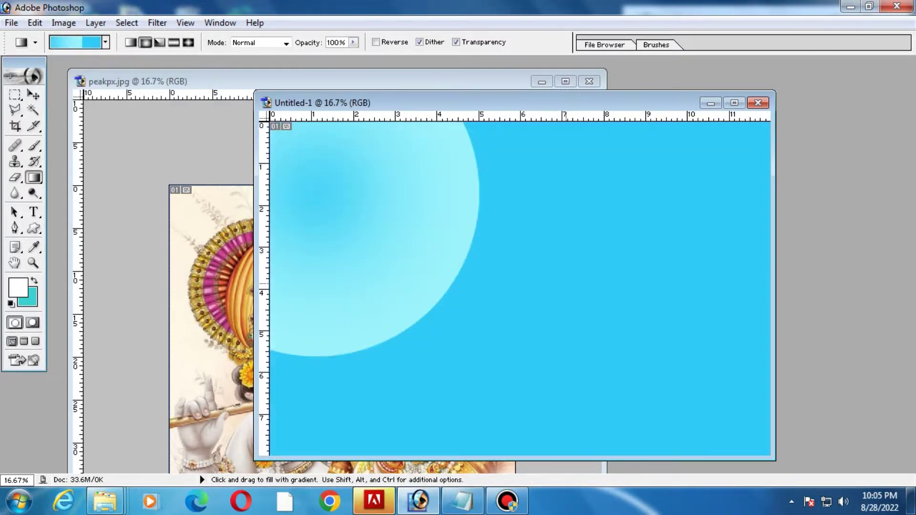
Arrange the banner and Radha-Krishna photo windows side by side, photo in front
left_click_drag(429, 103, 698, 139)
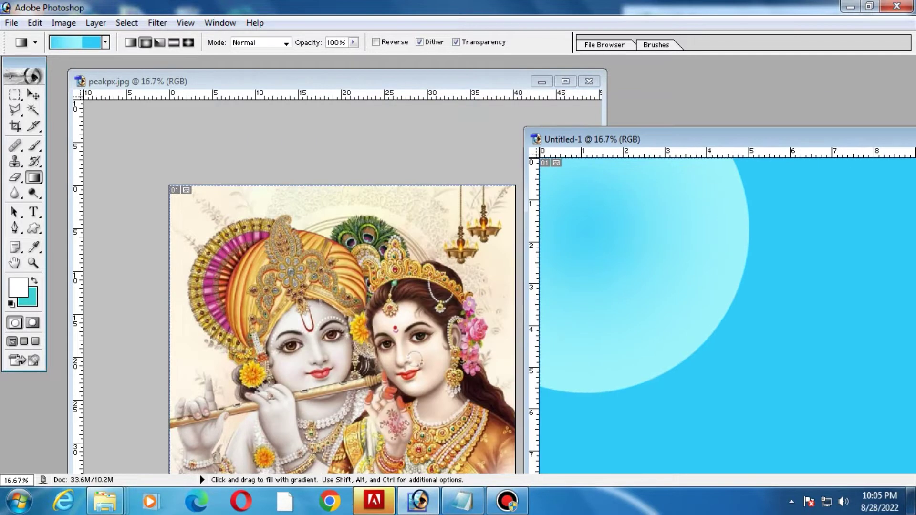
key("ctrl+Tab")
left_click_drag(334, 81, 321, 53)
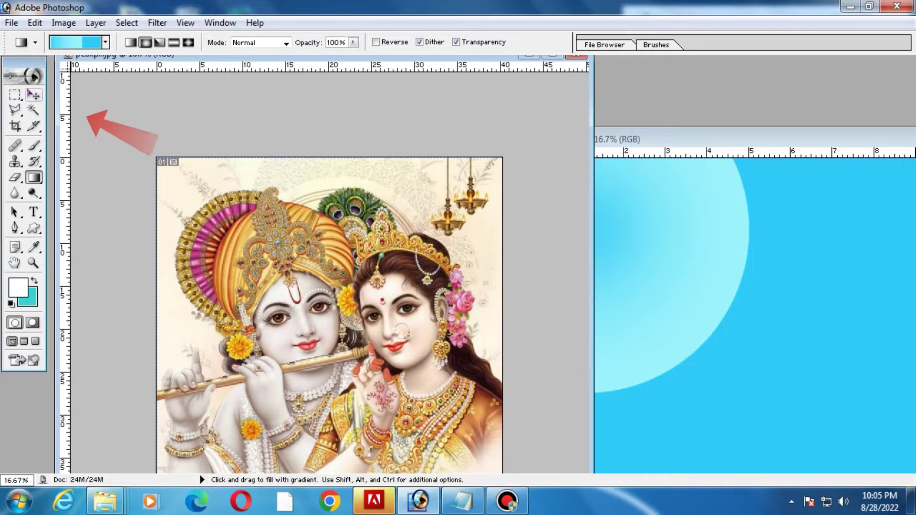
Copy the Radha-Krishna picture into the banner and align it top-left
key("v")
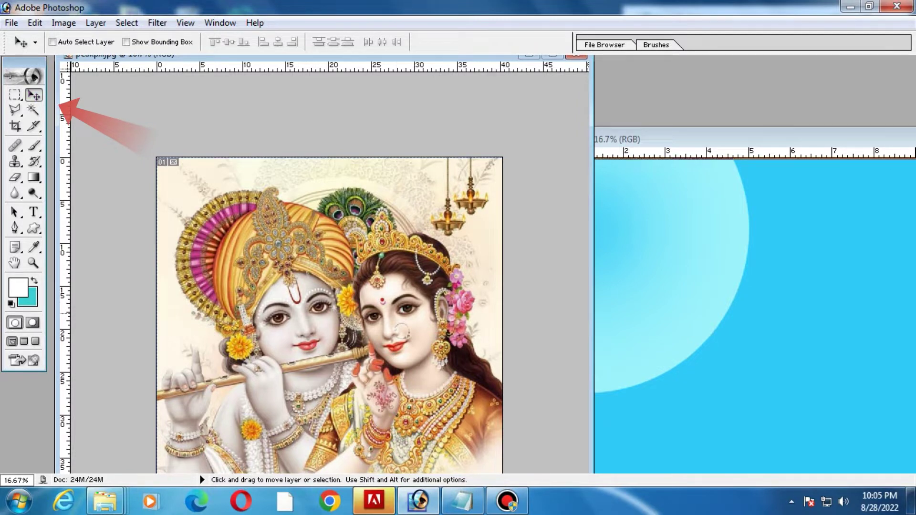
left_click_drag(329, 315, 716, 338)
double_click(620, 139)
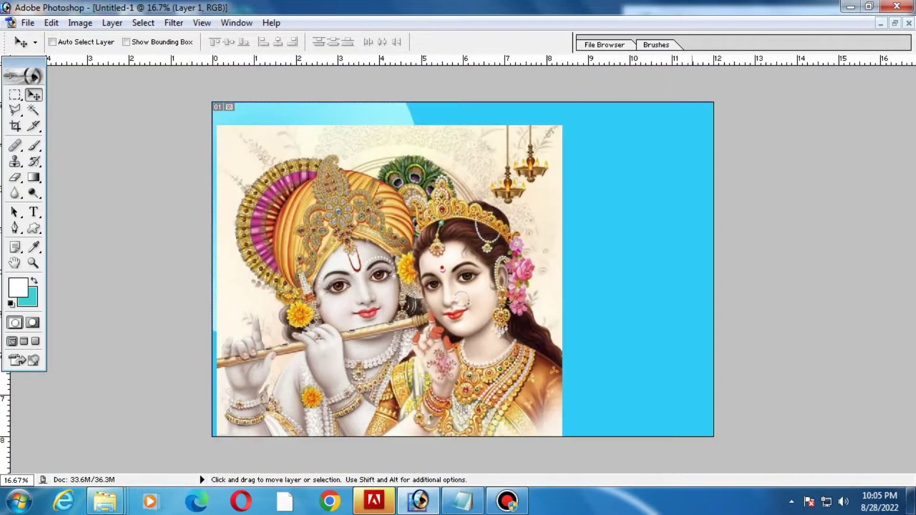
left_click_drag(381, 286, 377, 263)
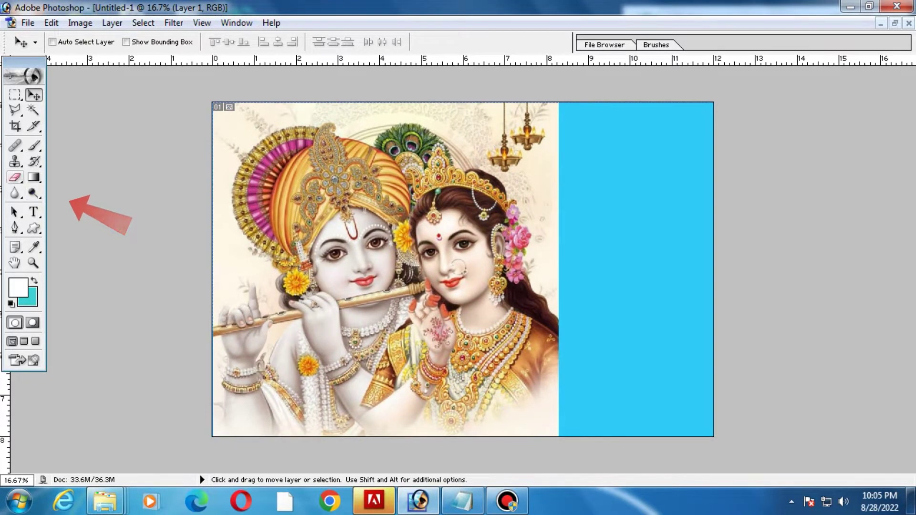
Erase the picture's bottom, top lamps and right edge into the cyan with an enlarged eraser
left_click(15, 178)
left_click(73, 177)
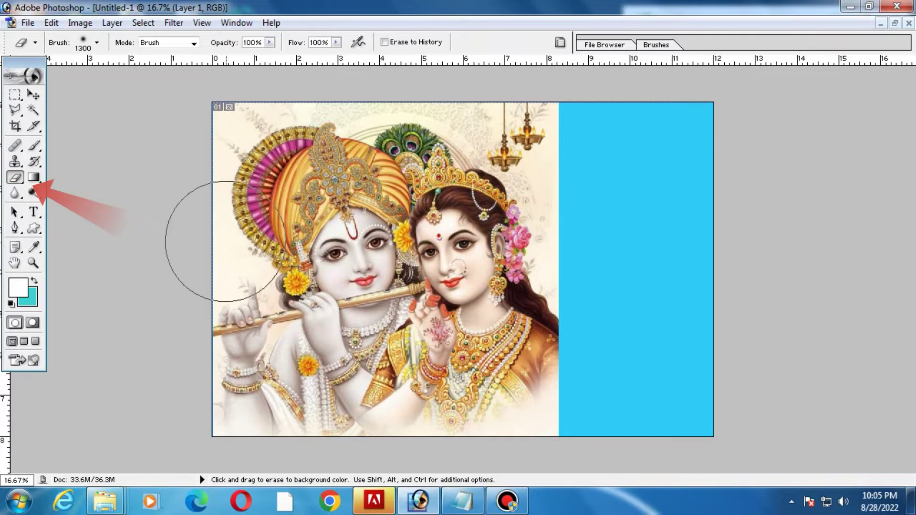
mouse_move(184, 407)
left_mouse_down()
mouse_move(620, 375)
mouse_move(551, 439)
left_mouse_up()
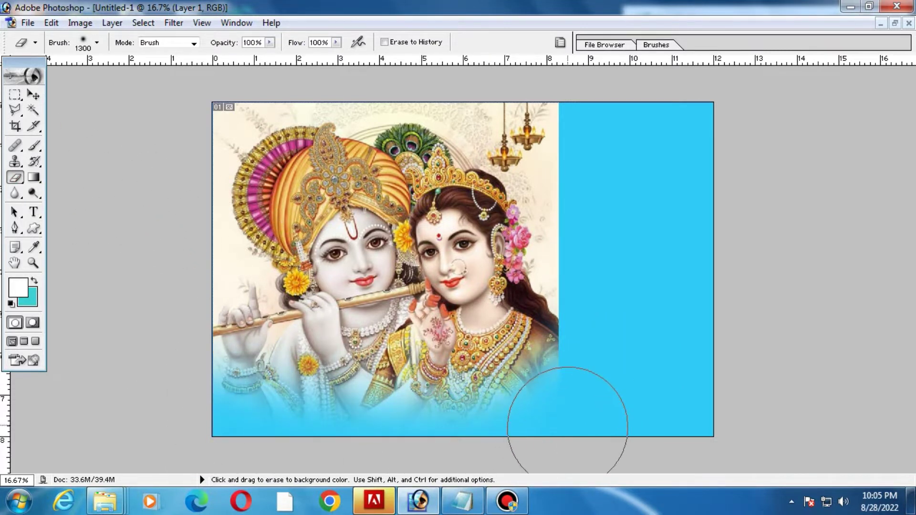
key("bracketright")
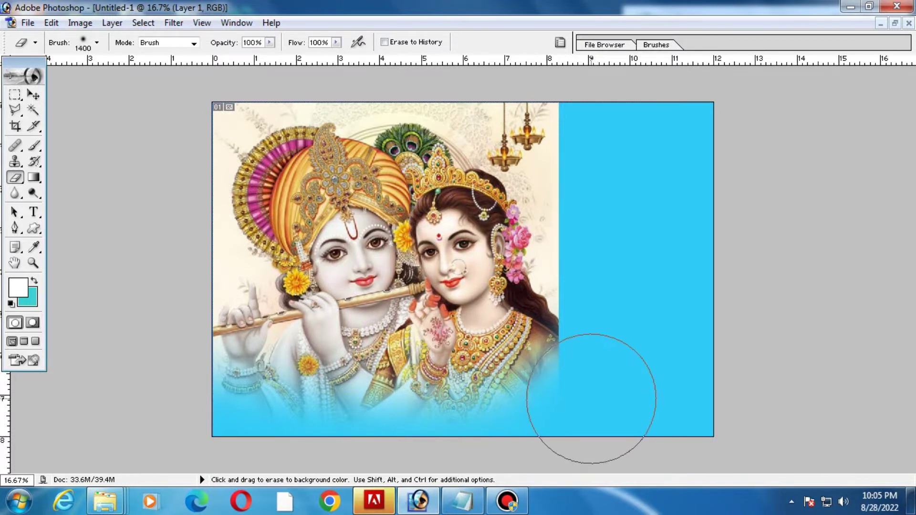
key("bracketright")
key("bracketright")
key("bracketright")
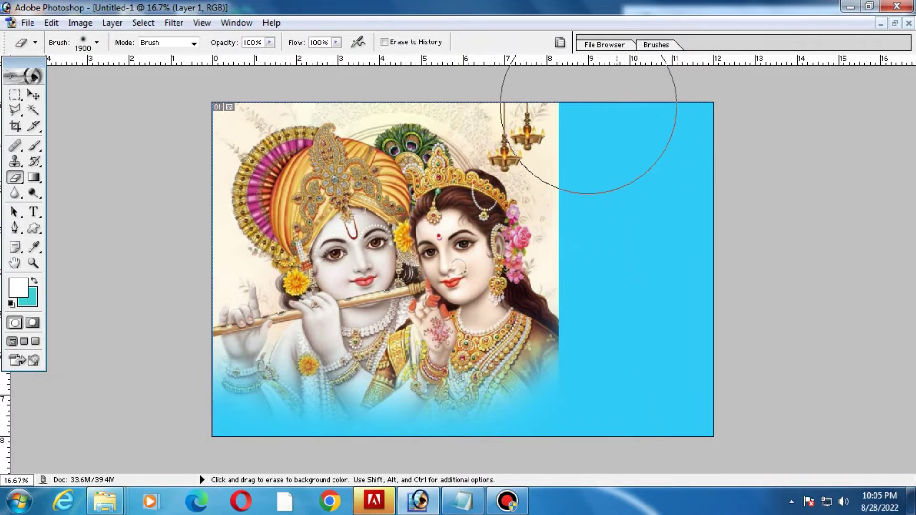
key("bracketright")
key("bracketright")
left_click(557, 80)
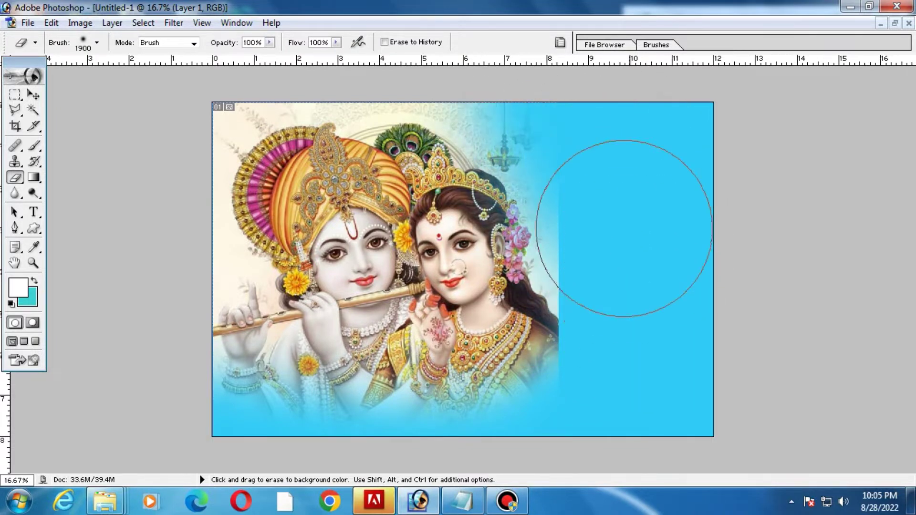
left_click_drag(623, 327, 581, 433)
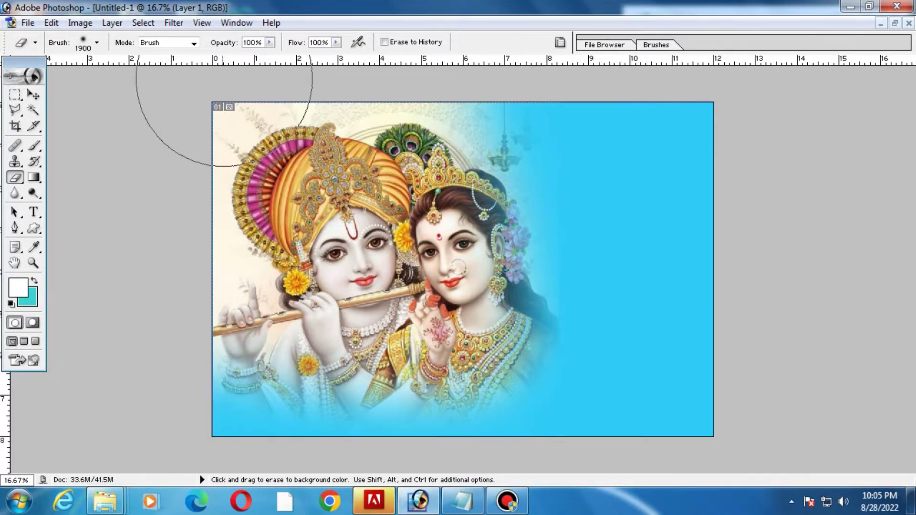
Add a horizontal guide near the top and zoom the banner view to 25%
left_click_drag(172, 60, 136, 276)
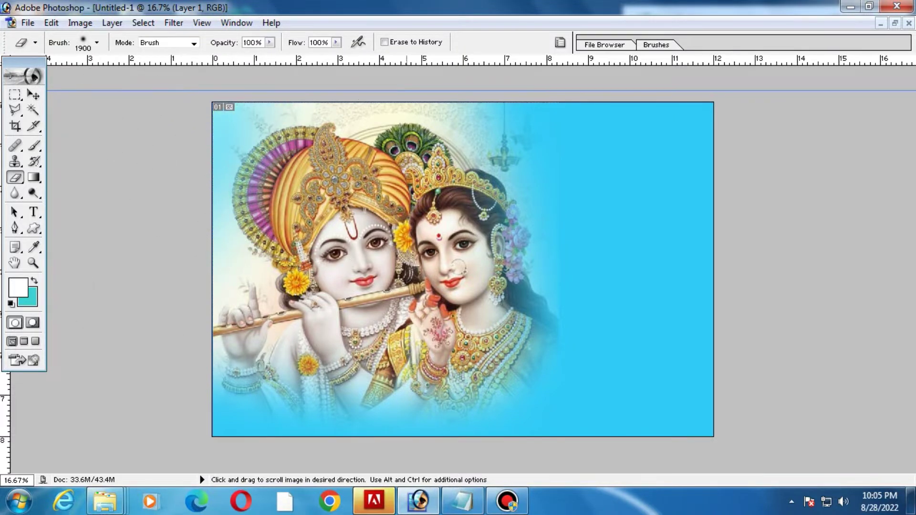
key("ctrl+minus")
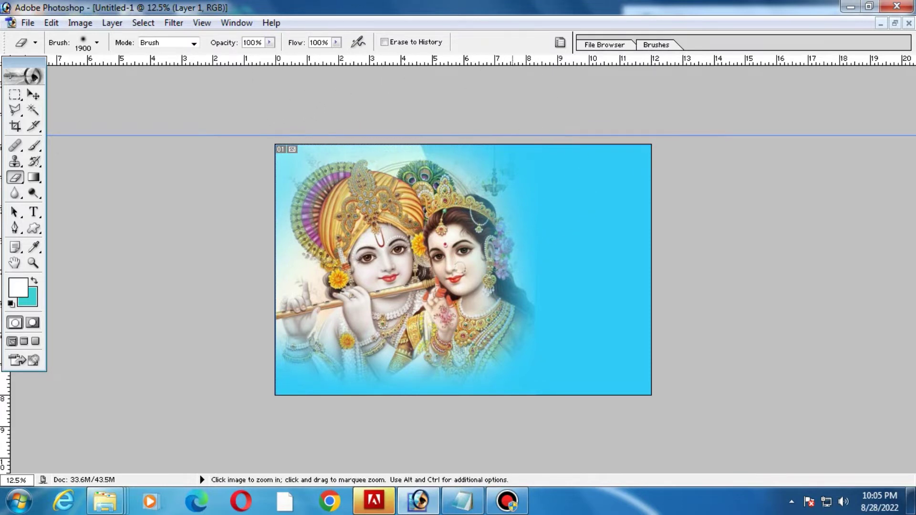
left_click(361, 296)
left_click_drag(268, 128, 663, 391)
key("v")
right_click(453, 249)
left_click(470, 253)
key("ctrl+minus")
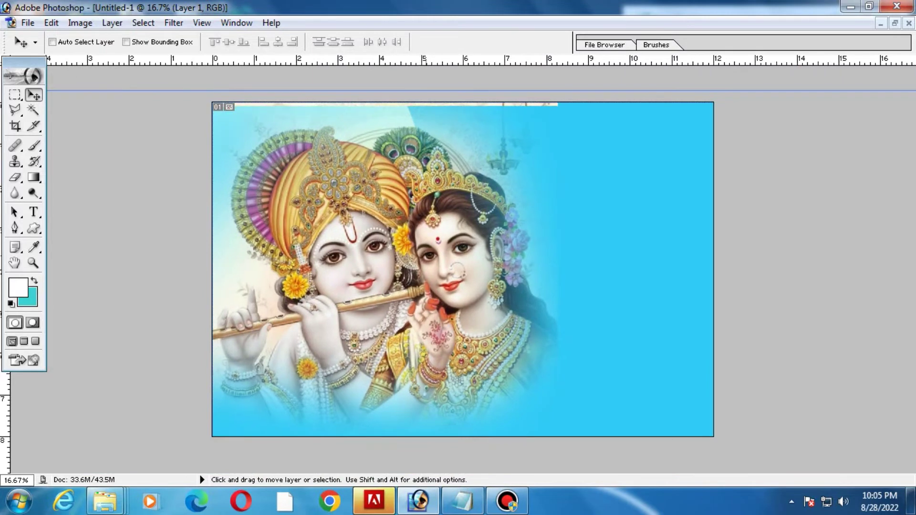
key("z")
left_click_drag(263, 113, 680, 390)
left_click_drag(194, 113, 726, 409)
key("ctrl+plus")
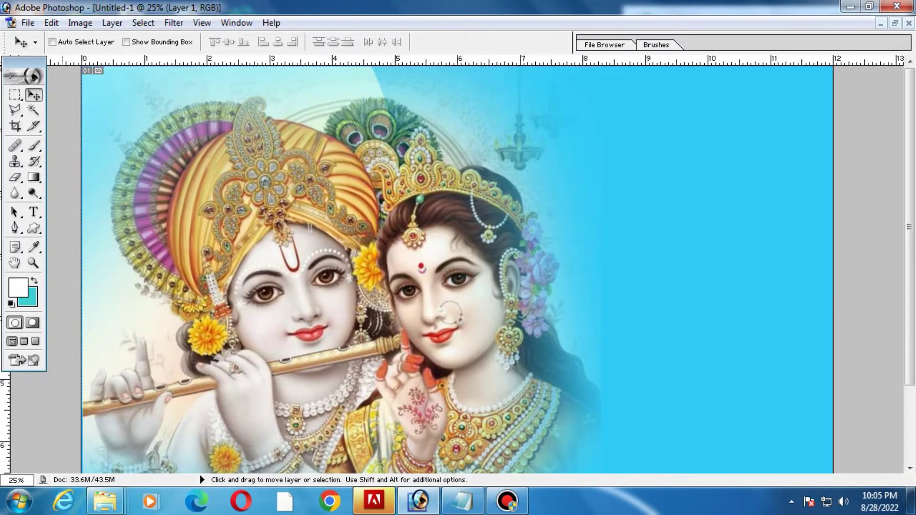
Type the Hindi title 'श्याम मित्र मण्डल दिल्ली' on the cyan area
key("t")
left_click(466, 176)
type("gdg")
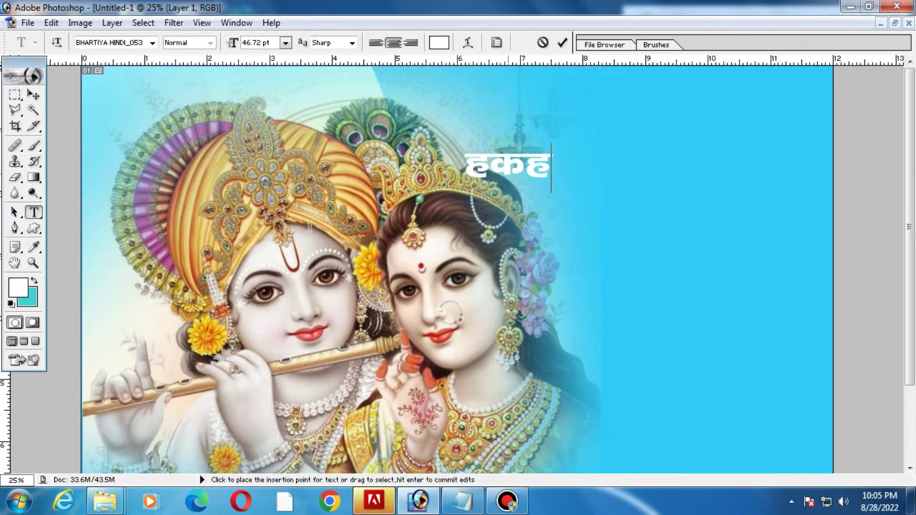
key("ctrl+a")
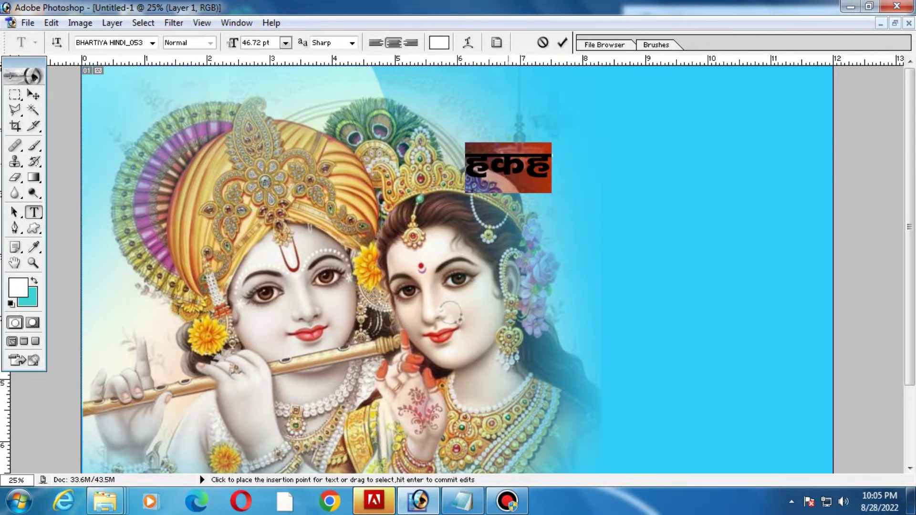
type("';ke f")
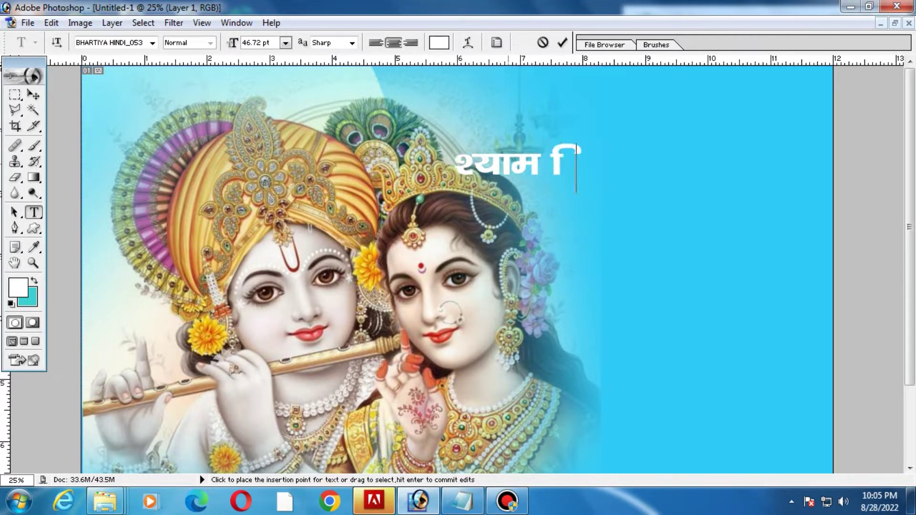
type("e= e")
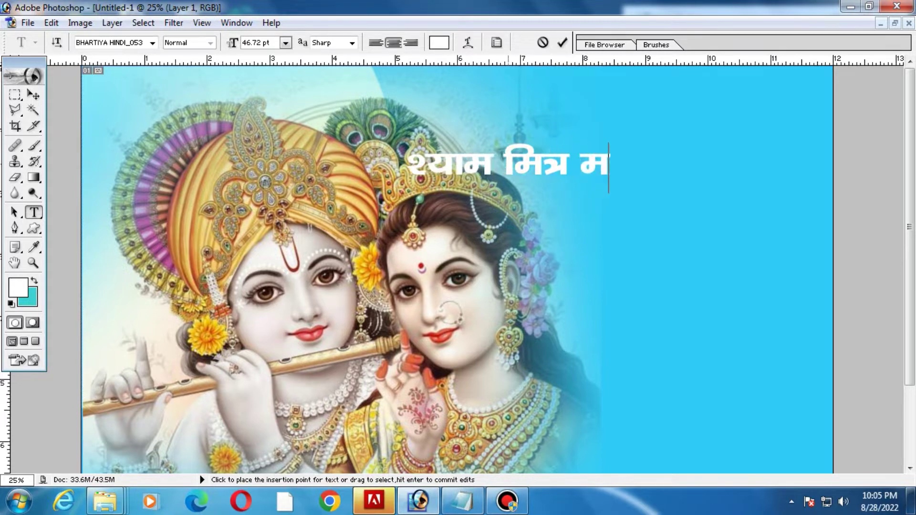
type(".M")
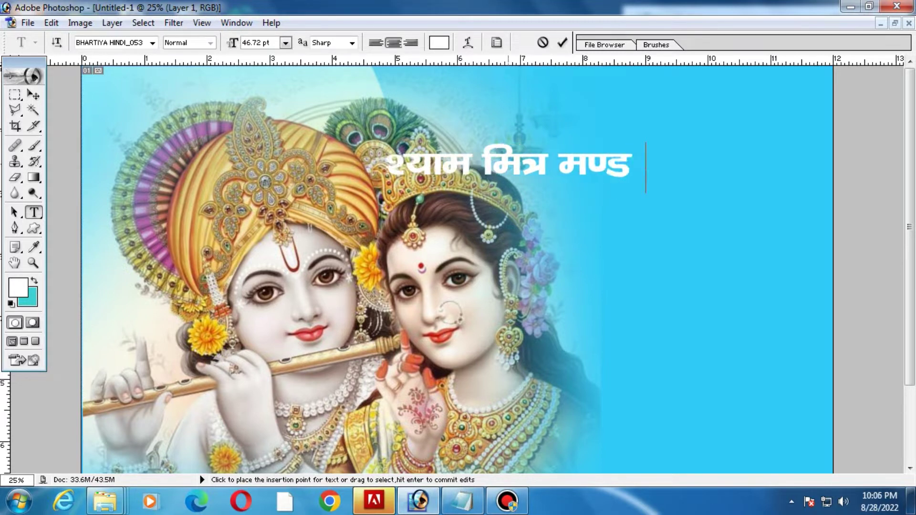
type("y f")
key("BackSpace")
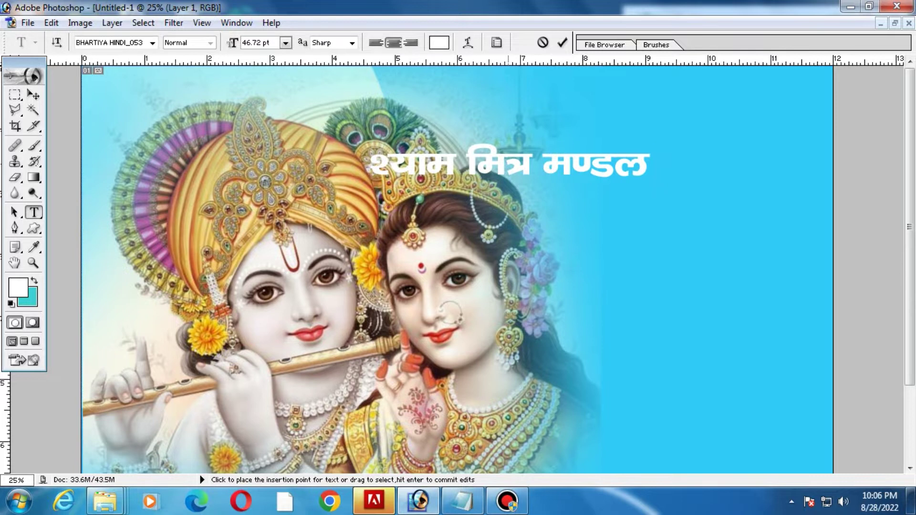
type("fnYyh")
Set the title's leading to 24 pt and commit the text
key("ctrl+a")
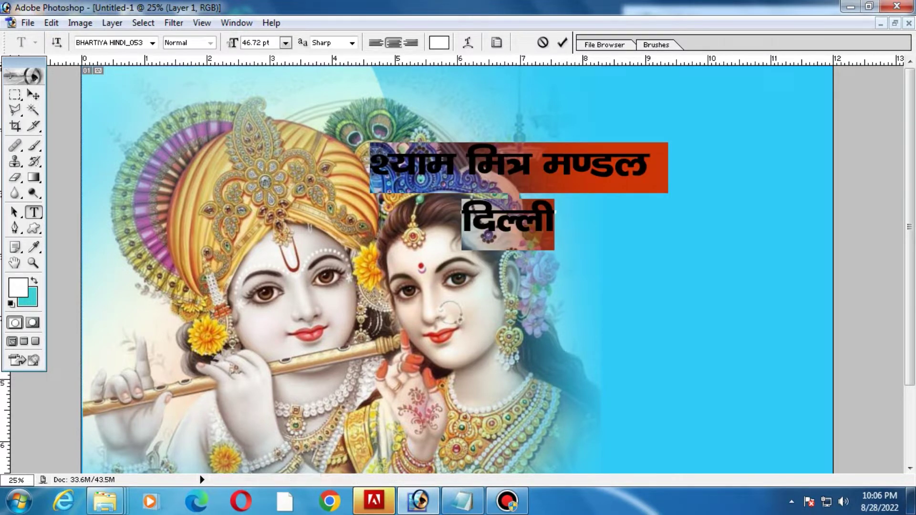
key("ctrl+t")
left_click(751, 110)
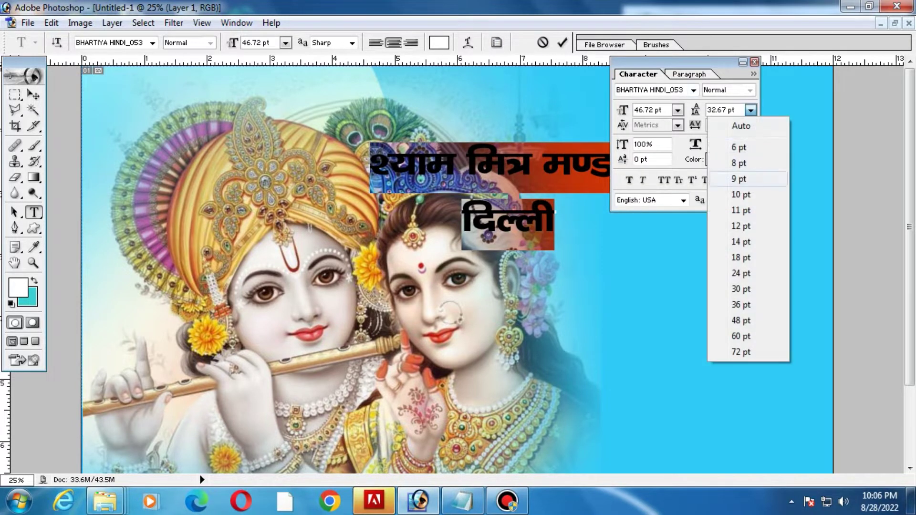
left_click(743, 274)
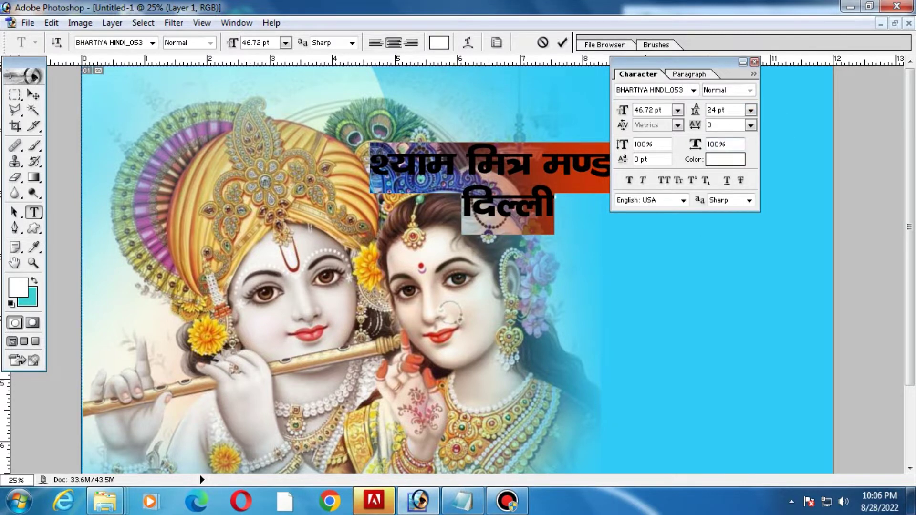
key("ctrl+t")
left_click(34, 94)
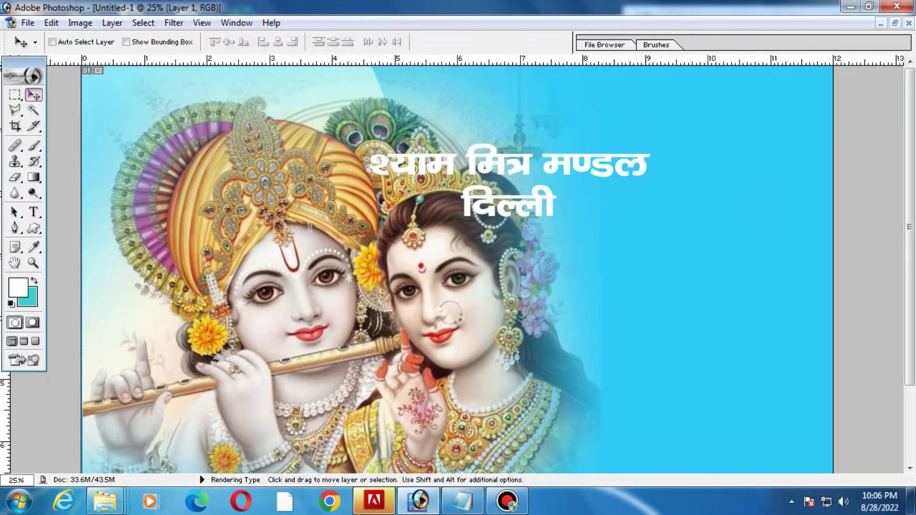
Move the title to the upper right and scale it up
mouse_move(506, 200)
left_mouse_down()
mouse_move(628, 159)
mouse_move(616, 155)
left_mouse_up()
key("ctrl+t")
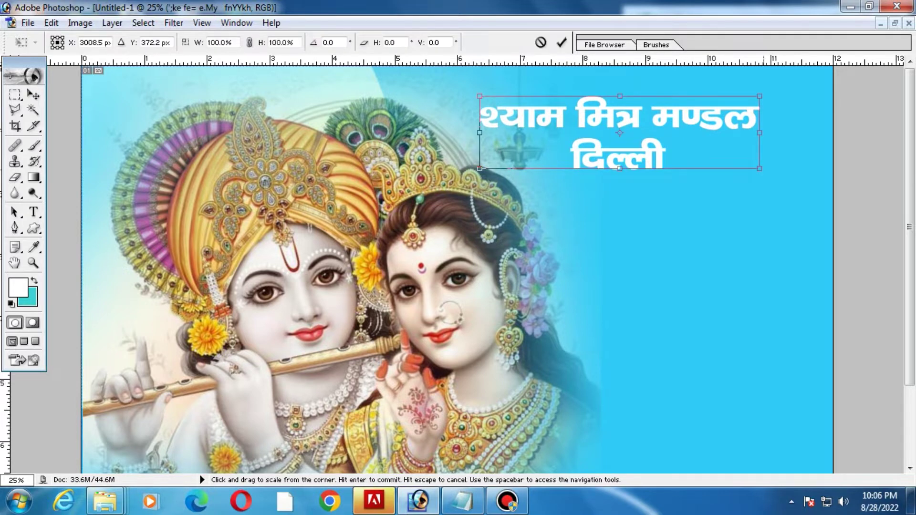
left_click_drag(479, 168, 437, 179)
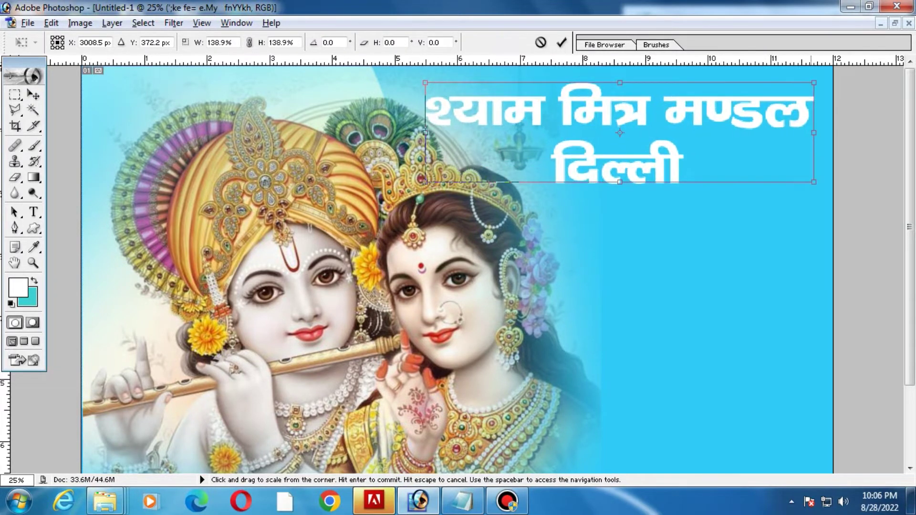
key("Return")
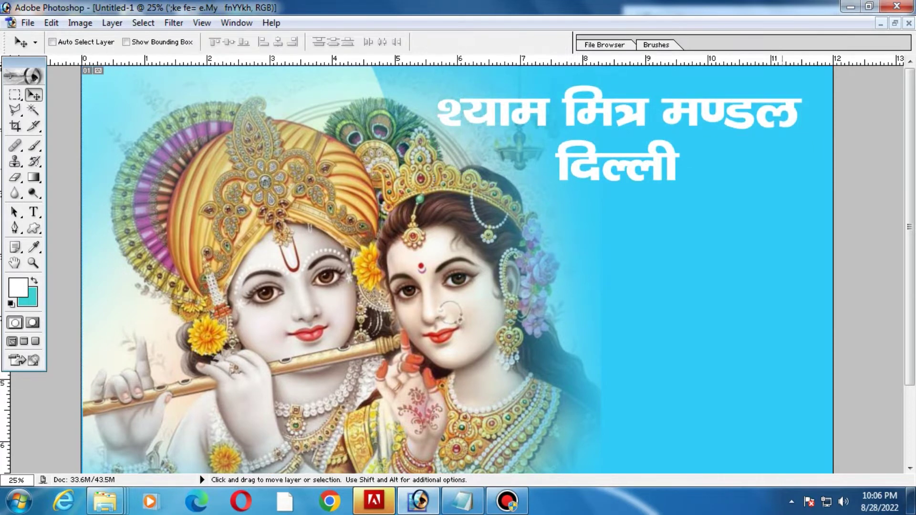
left_click_drag(620, 115, 630, 113)
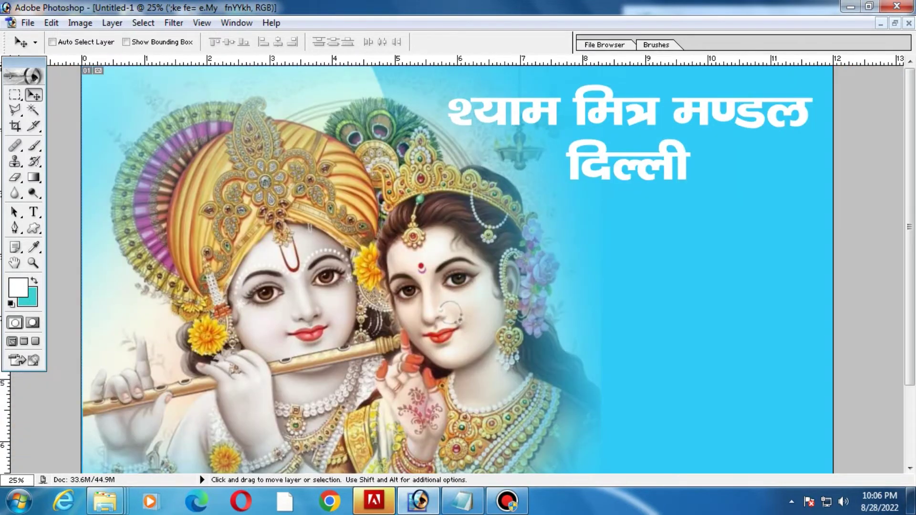
Apply a dark red preset Gradient Overlay to the Hindi title
left_click(112, 23)
mouse_move(142, 107)
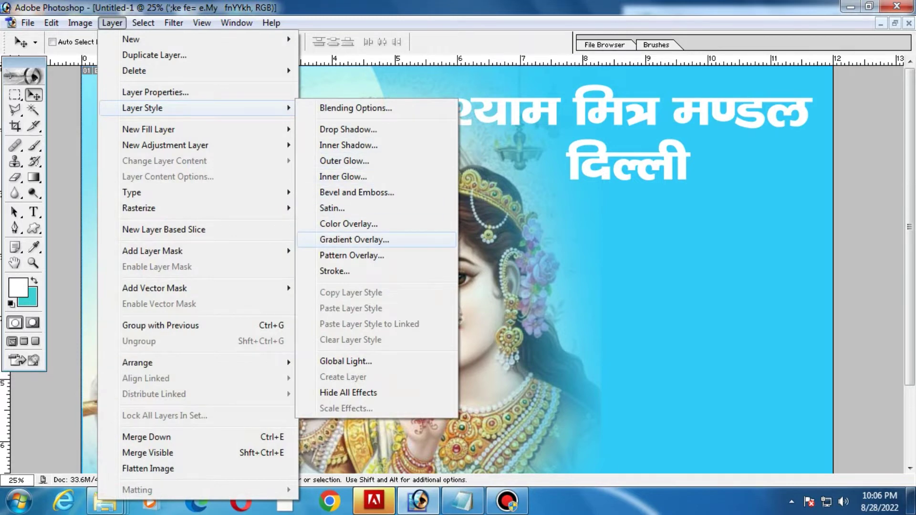
left_click(354, 240)
left_click(382, 215)
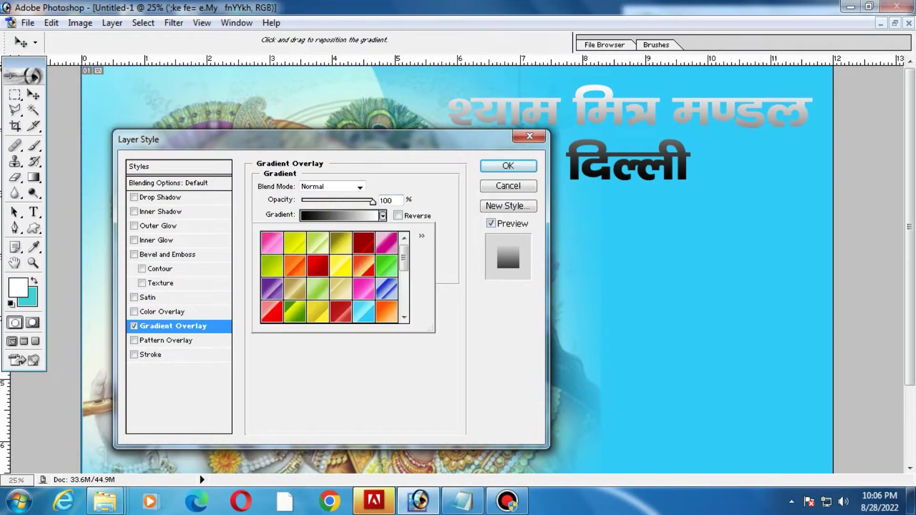
left_click(363, 242)
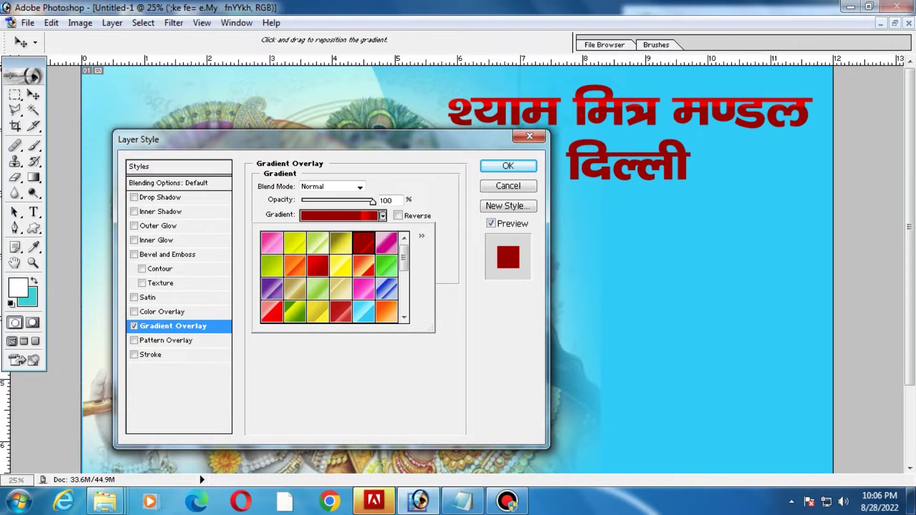
key("Return")
key("Return")
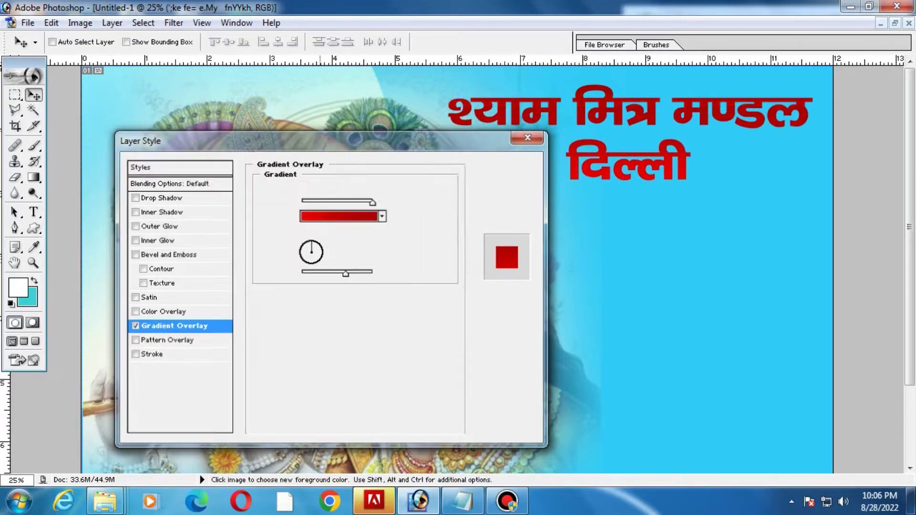
Zoom in on the title and add a Drop Shadow layer style
key("ctrl+plus")
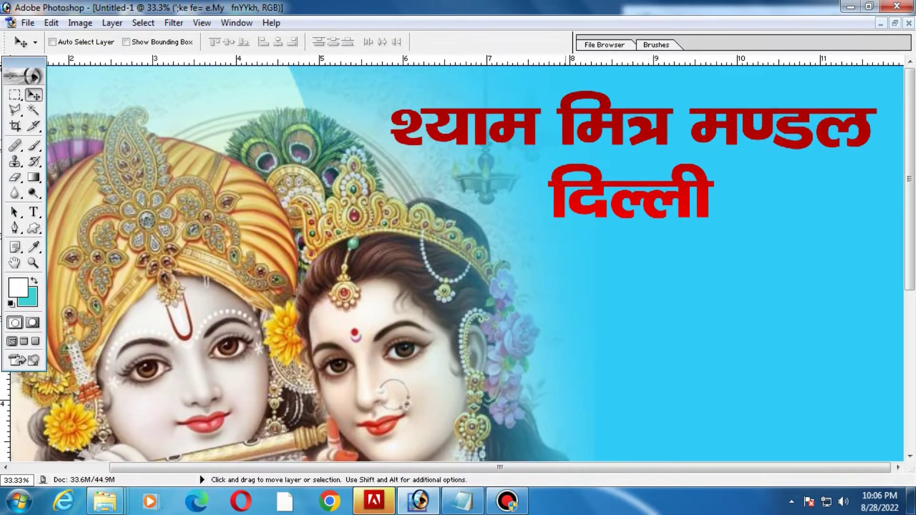
left_click(112, 22)
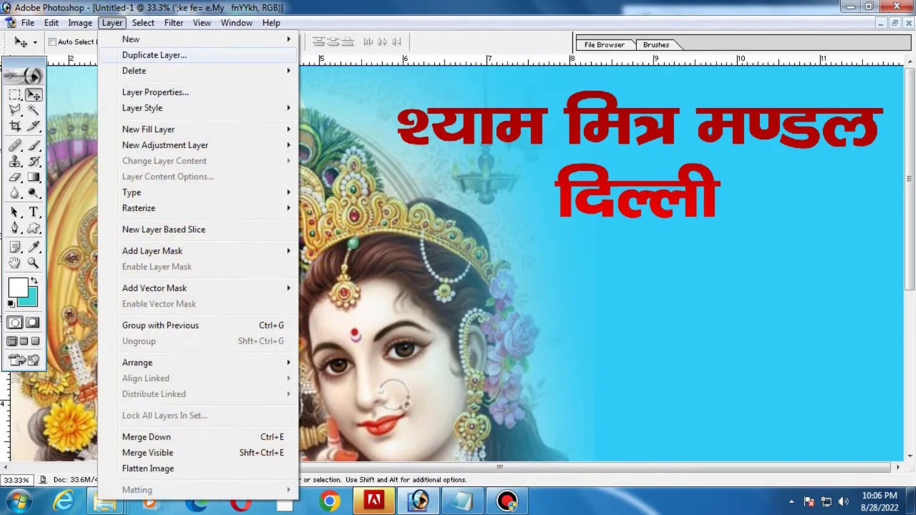
left_click(348, 130)
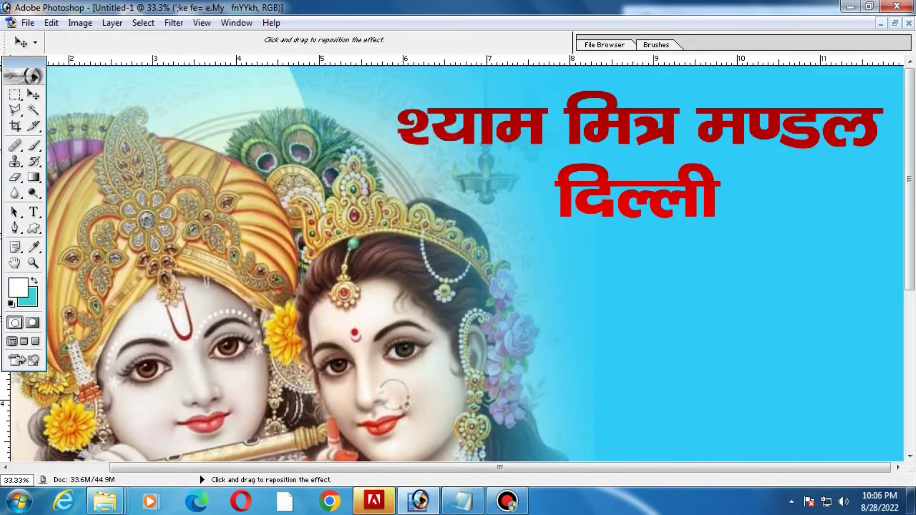
Enable a Stroke on the title and set its colour to light yellow FFF04A
left_click(150, 354)
left_click(291, 268)
left_click_drag(576, 247, 561, 160)
double_click(809, 342)
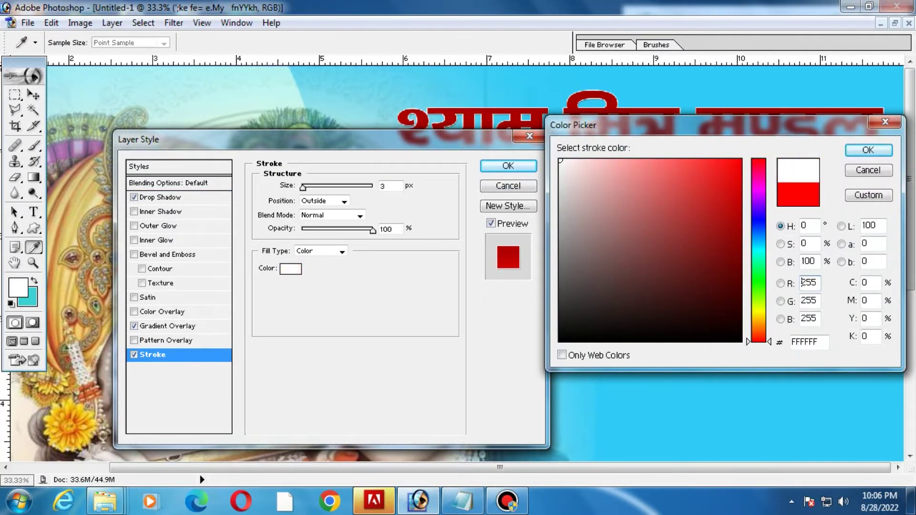
type("FFD800FFEA00")
left_click(808, 282)
left_click(688, 160)
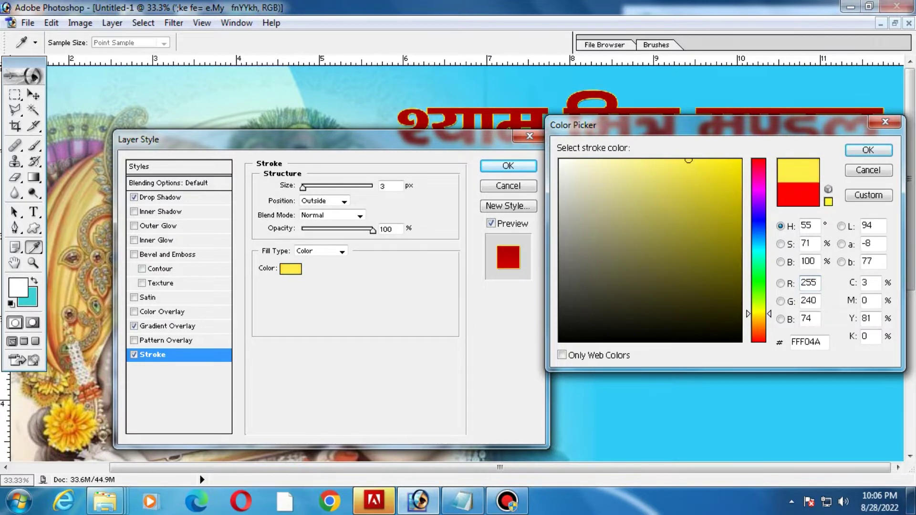
key("Return")
Set the stroke size to 16 px, apply the style, and zoom out
left_click_drag(287, 140, 359, 282)
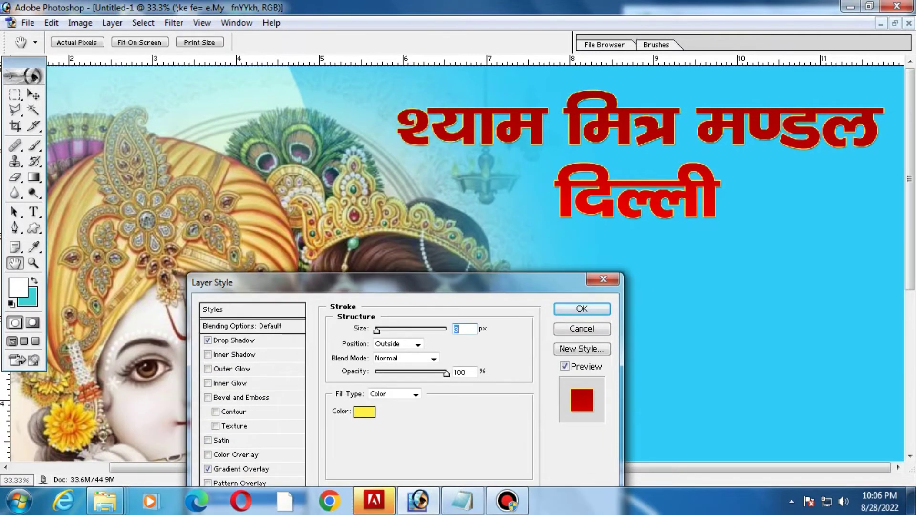
left_click_drag(377, 329, 385, 330)
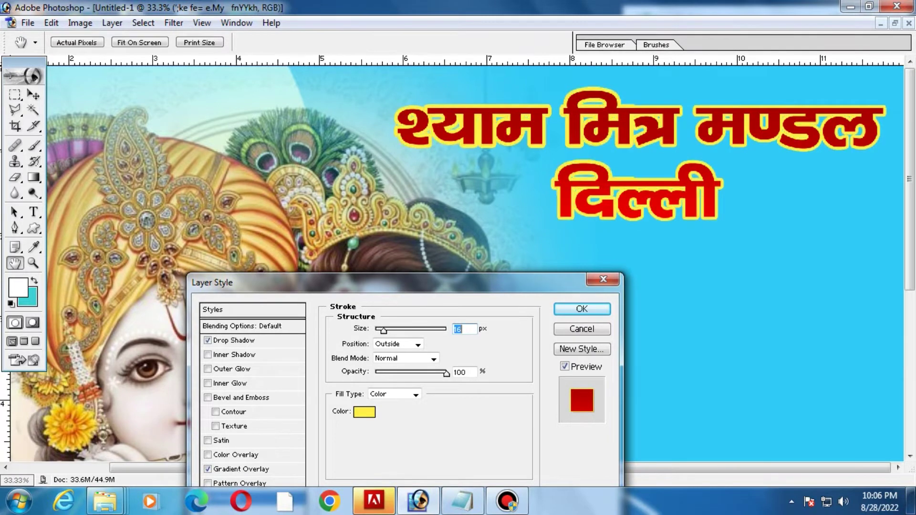
left_click_drag(385, 329, 383, 330)
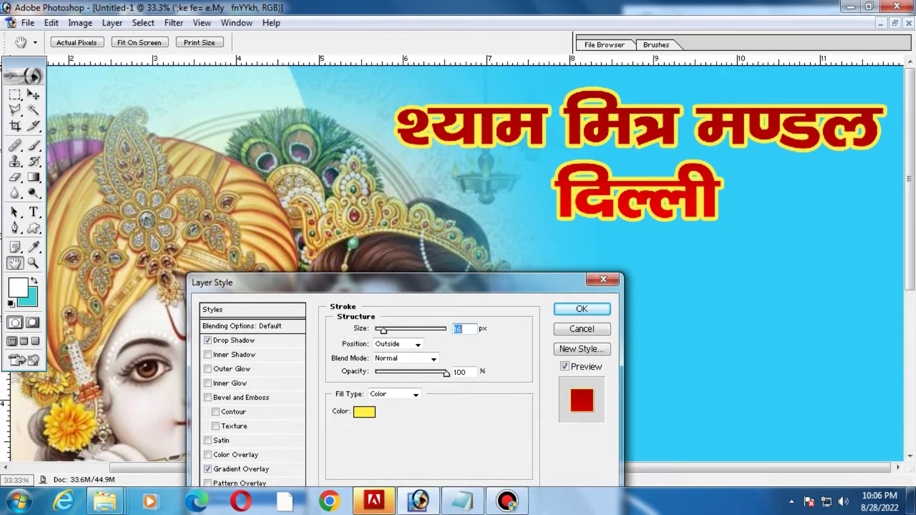
key("Return")
key("v")
key("ctrl+minus")
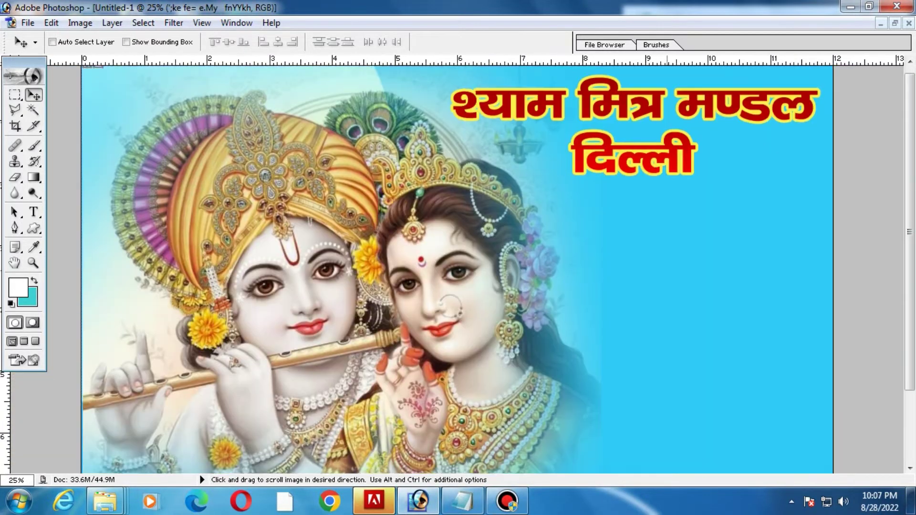
Duplicate the title downward and retype the copy as 'सम्मान प्रतीक'
scroll(457, 267, "up", 3)
mouse_move(634, 143)
left_mouse_down()
mouse_move(639, 365)
mouse_move(626, 371)
left_mouse_up()
left_click(34, 211)
left_click(631, 343)
key("ctrl+a")
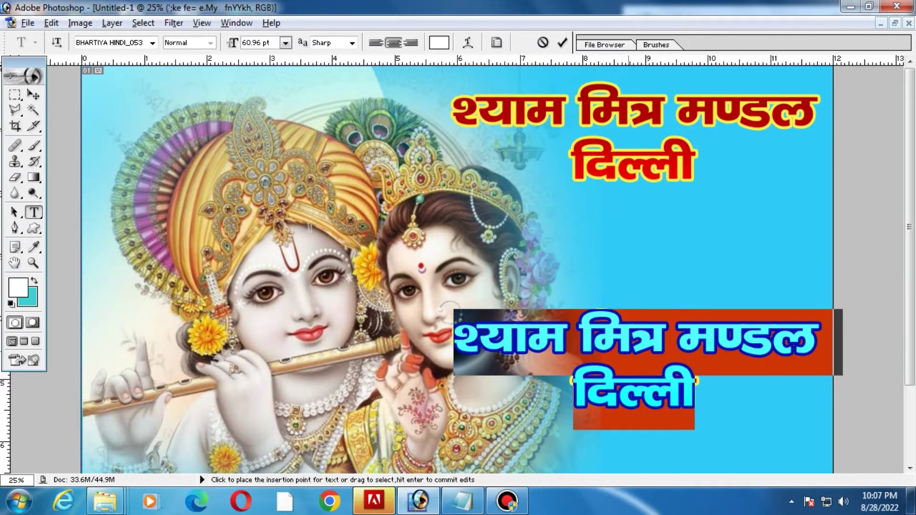
type("lEeku izr")
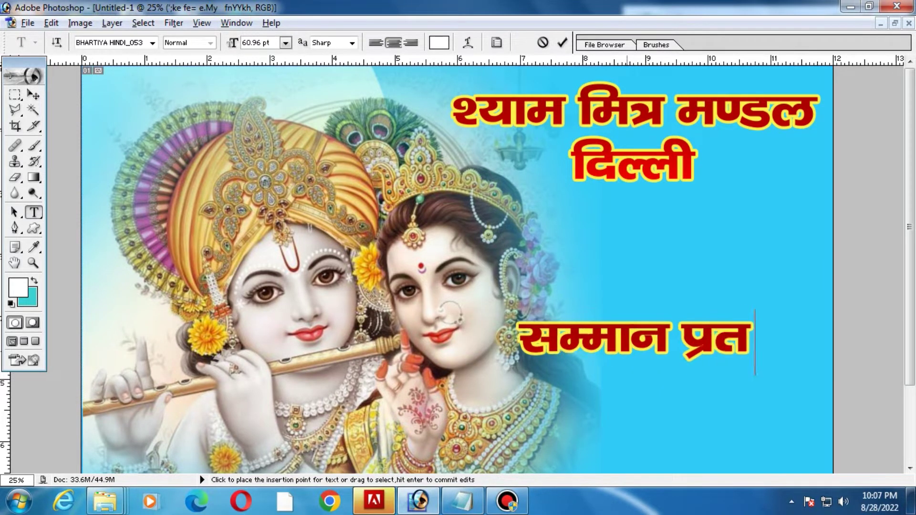
type("hd")
Set the subtitle font to Abbasi Yogesh and shift it right and down
key("ctrl+a")
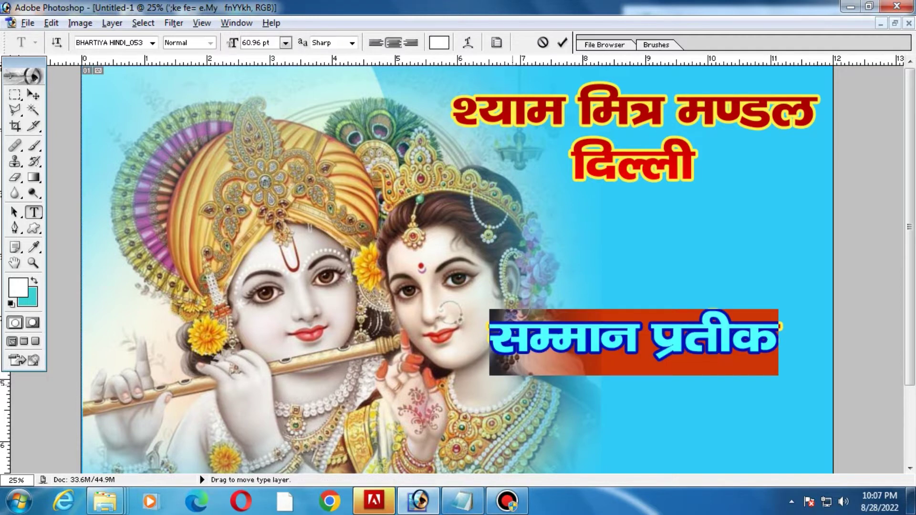
left_click(110, 42)
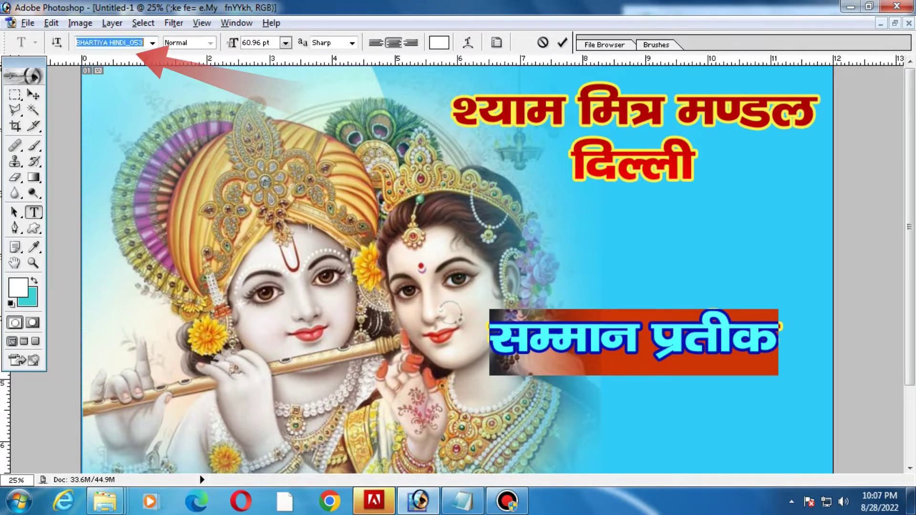
type("ab")
key("Return")
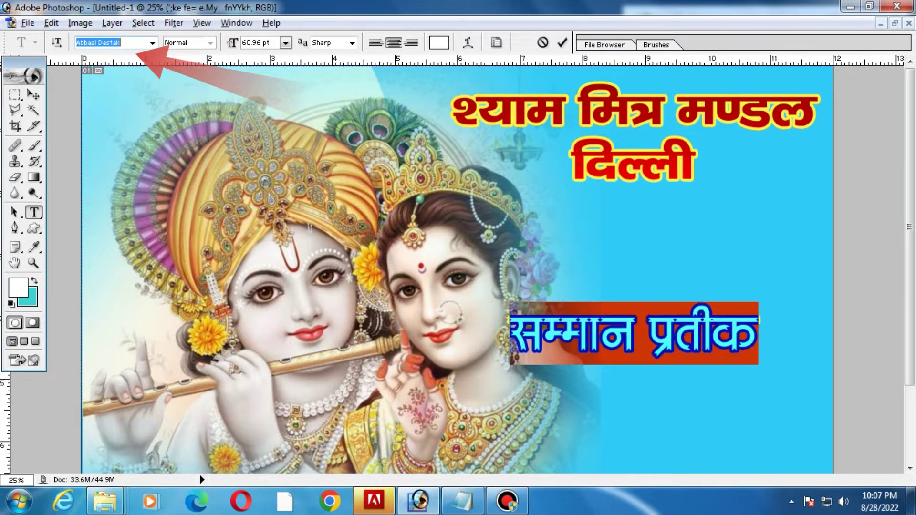
key("Down")
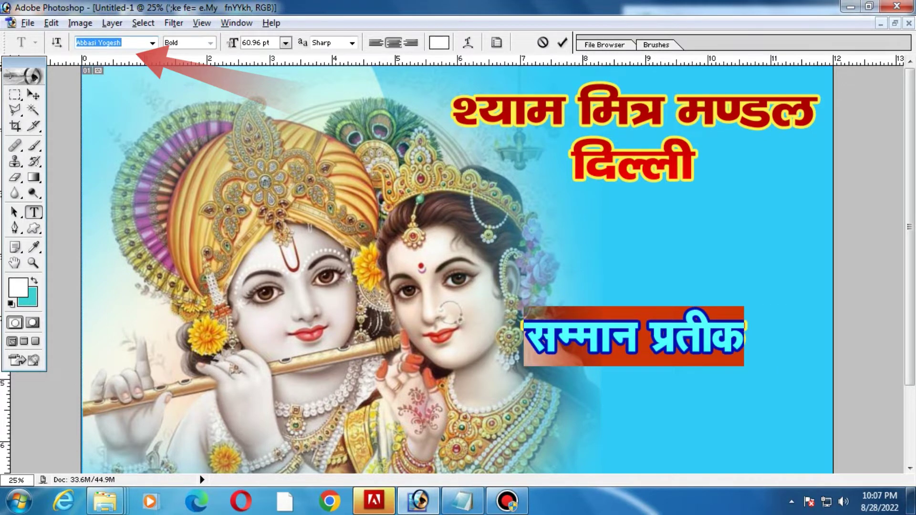
key("Down")
key("Up")
left_click(33, 95)
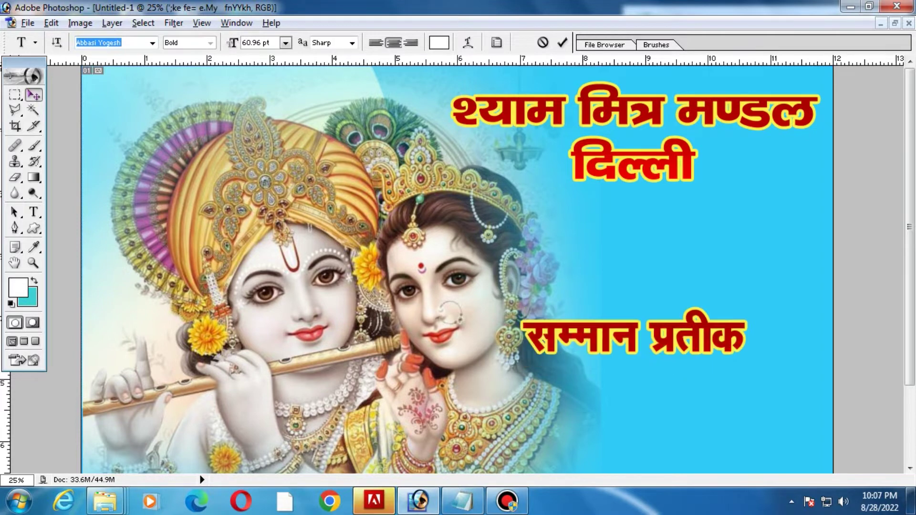
mouse_move(634, 336)
left_mouse_down()
mouse_move(680, 357)
mouse_move(682, 348)
left_mouse_up()
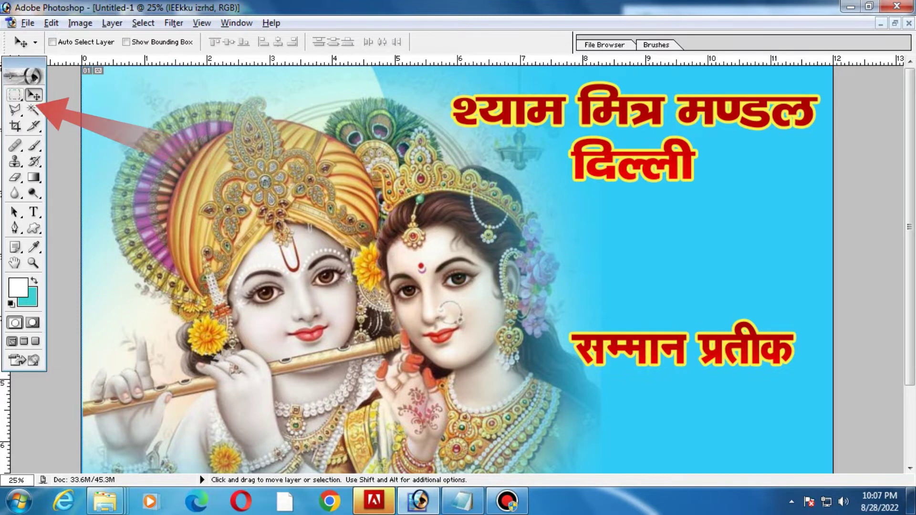
Select a rectangle around the subtitle on a new empty layer
left_click(15, 94)
left_click(91, 95)
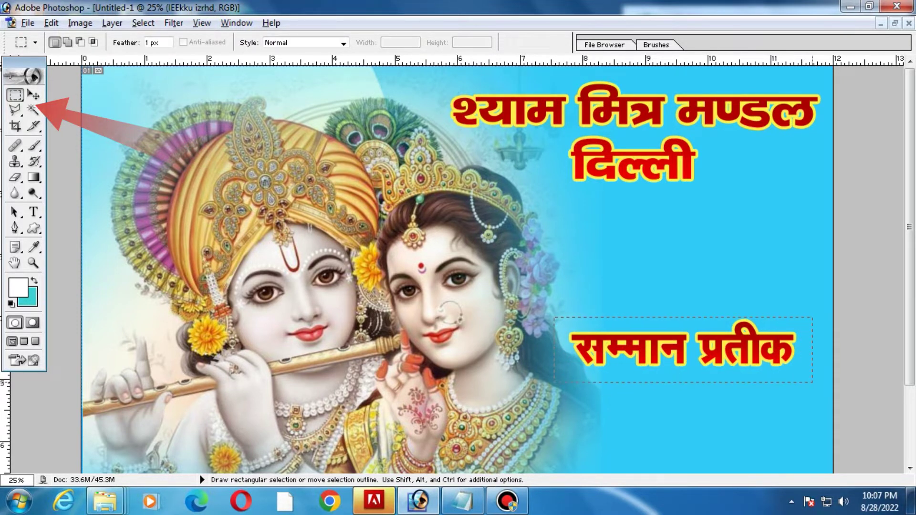
left_click_drag(607, 339, 813, 383)
key("ctrl+shift+n")
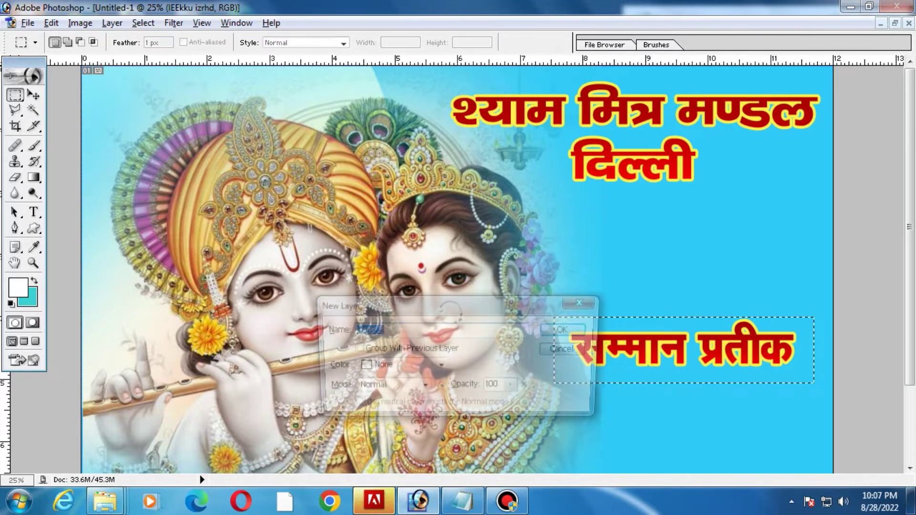
key("Return")
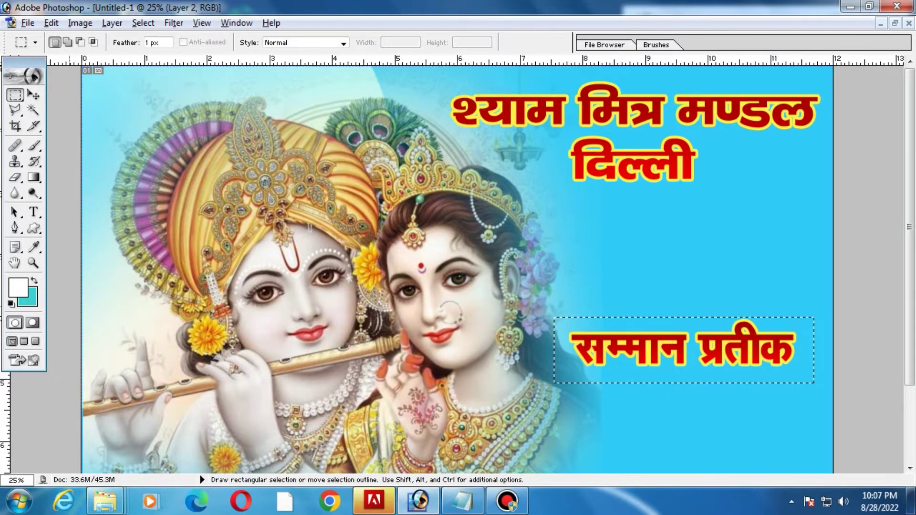
Fill the rectangle with white foreground colour, deselect, and zoom out
key("shift")
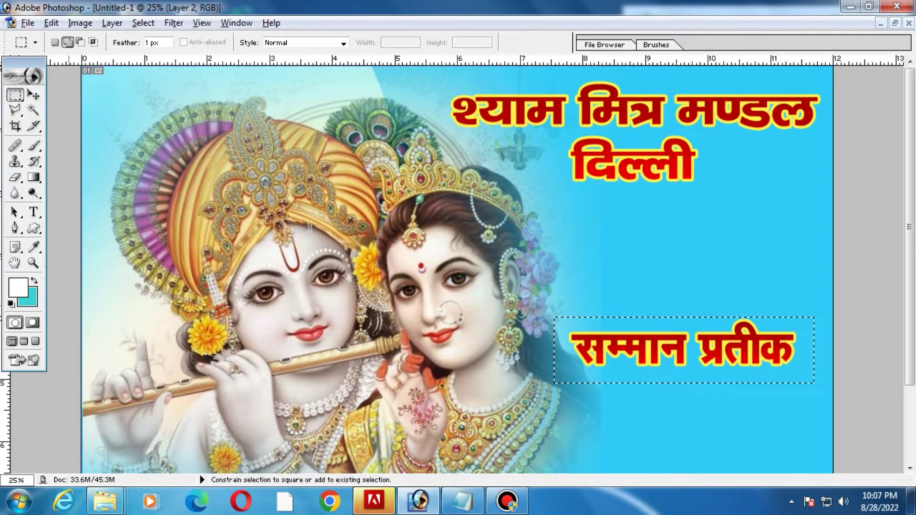
key("shift+BackSpace")
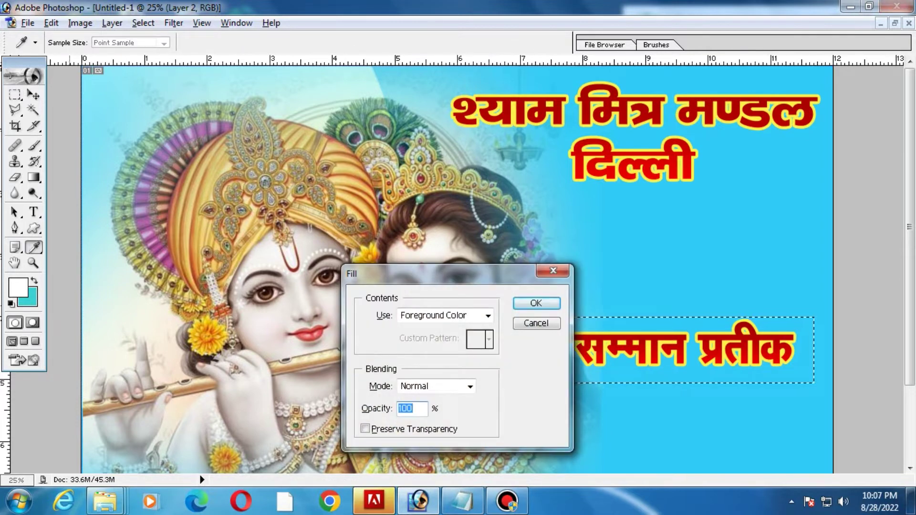
key("Escape")
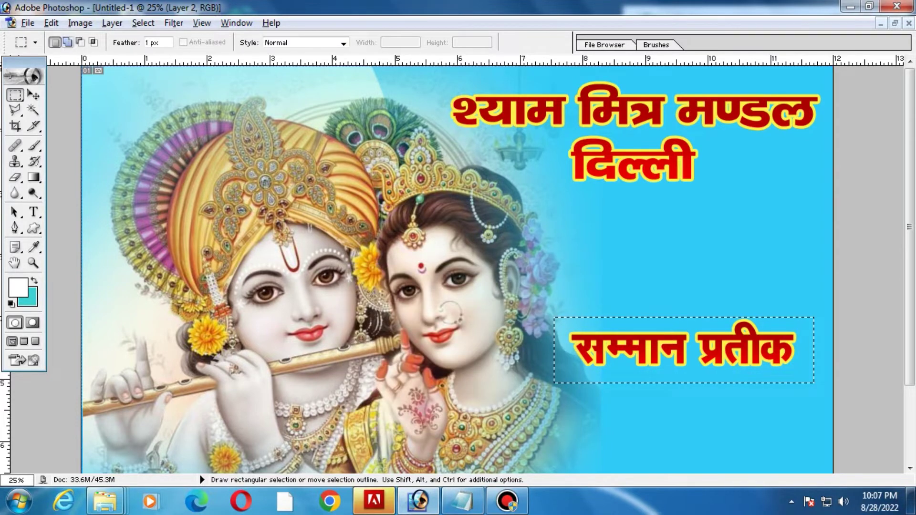
key("alt+e")
key("l")
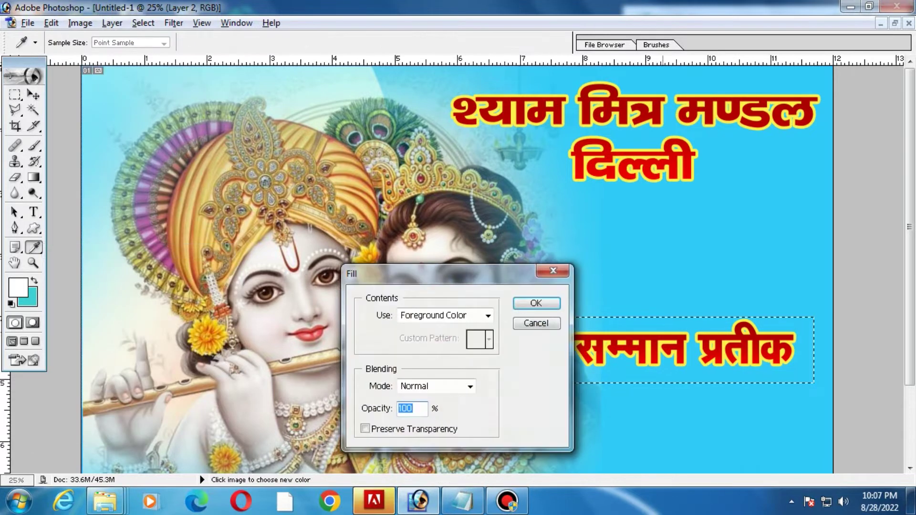
key("Return")
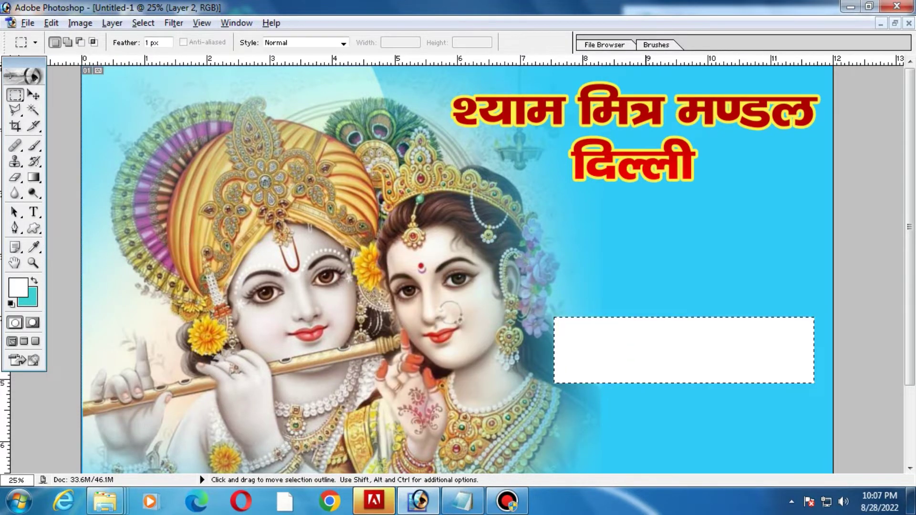
key("ctrl")
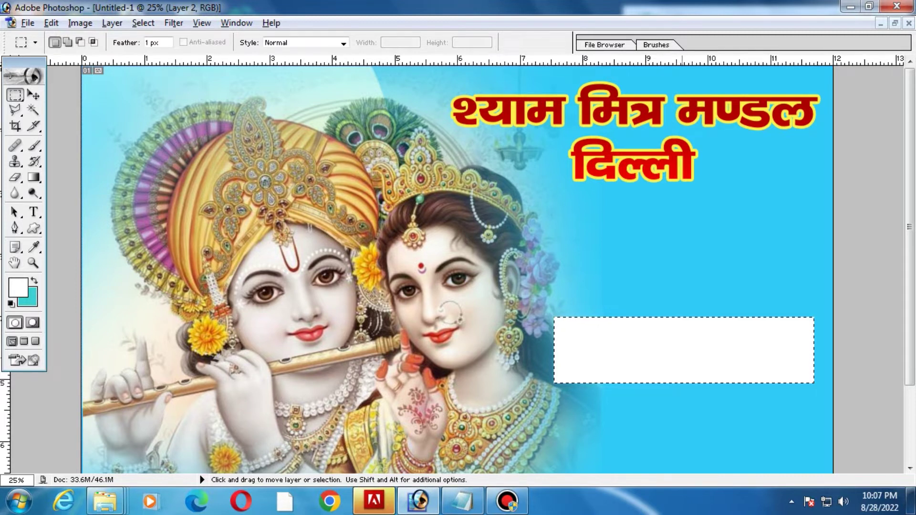
key("ctrl+d")
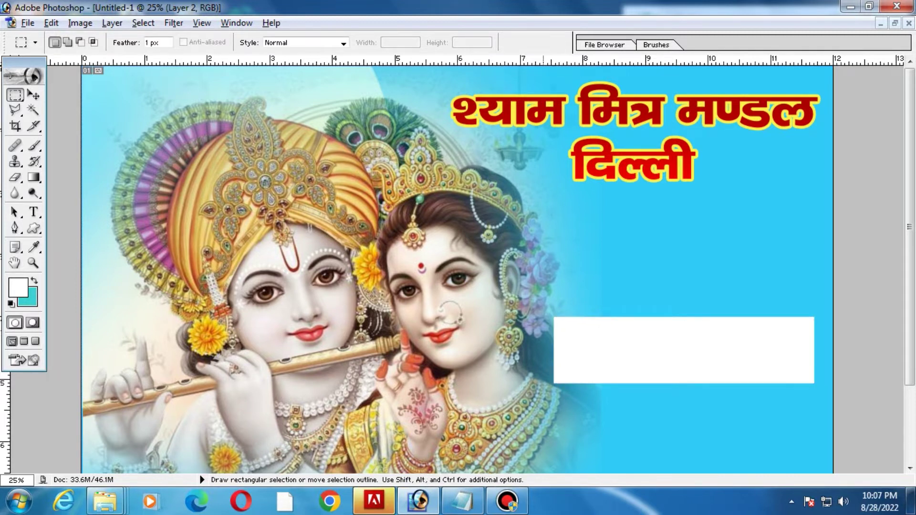
key("ctrl")
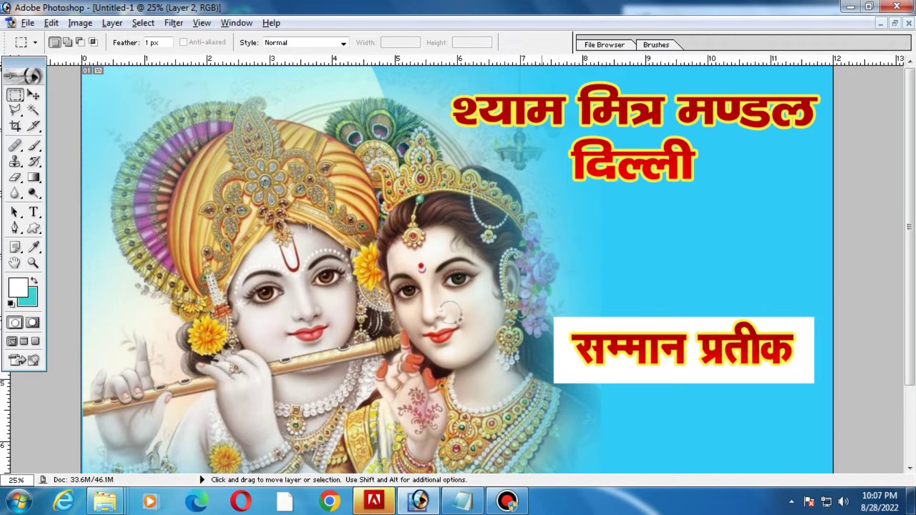
key("ctrl")
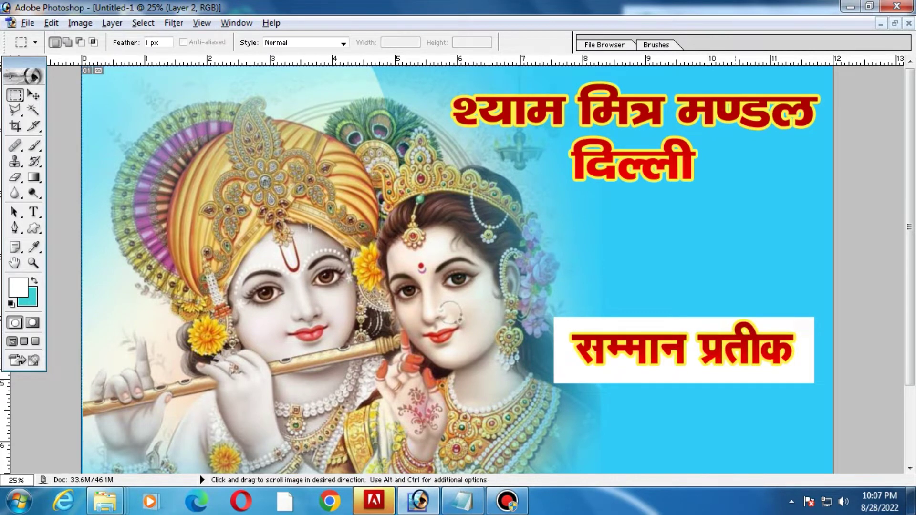
scroll(457, 264, "down", 3)
key("ctrl+minus")
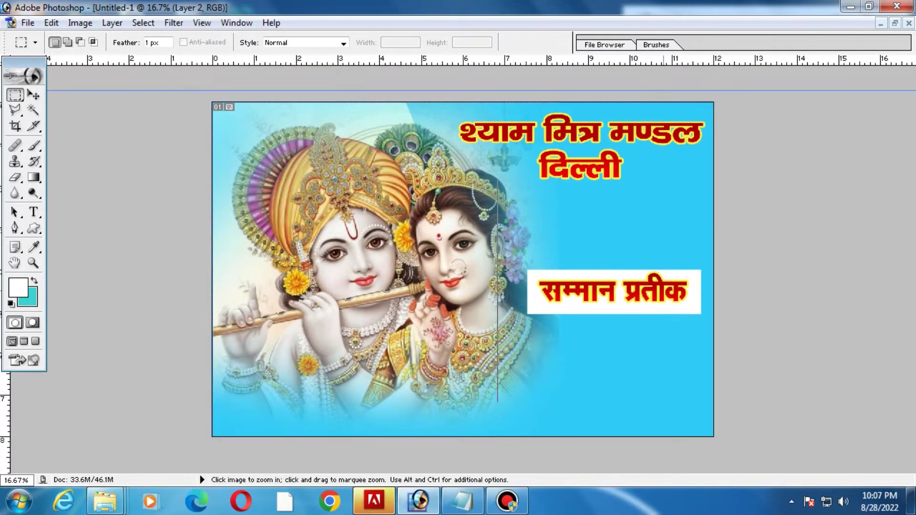
Zoom in and pick the white strip layer beneath the subtitle
left_click(474, 327)
right_click(719, 277)
left_click(735, 286)
right_click(763, 251)
left_click(773, 256)
right_click(782, 251)
left_click(787, 255)
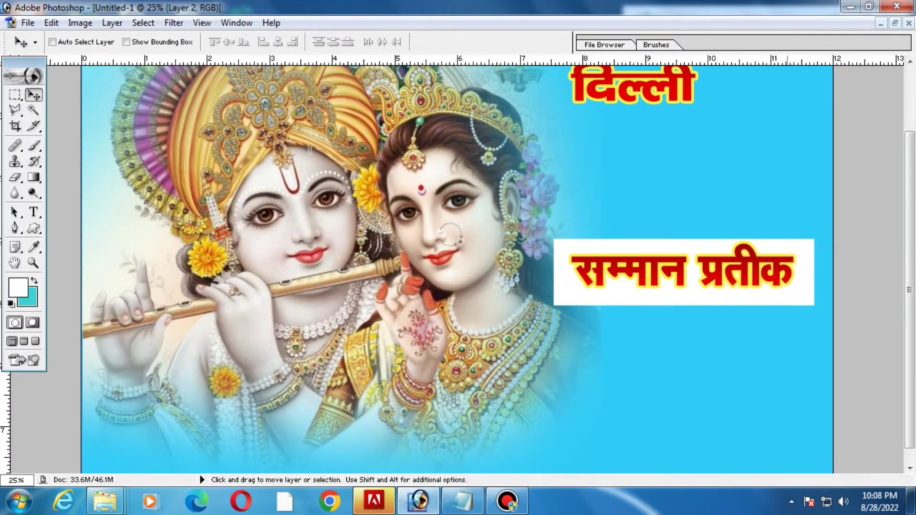
Apply a Motion Blur at angle 0, distance 289 px, to the strip
left_click(173, 23)
mouse_move(191, 129)
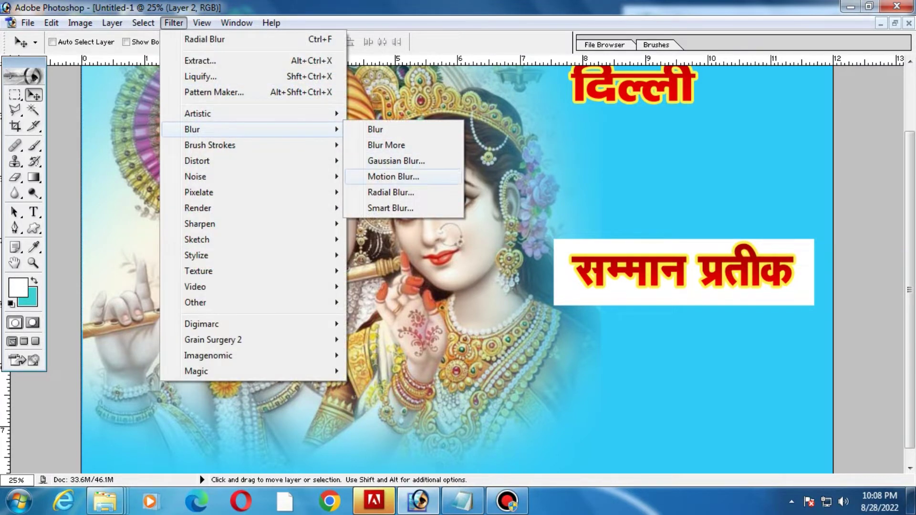
left_click(394, 176)
left_click_drag(480, 322, 467, 322)
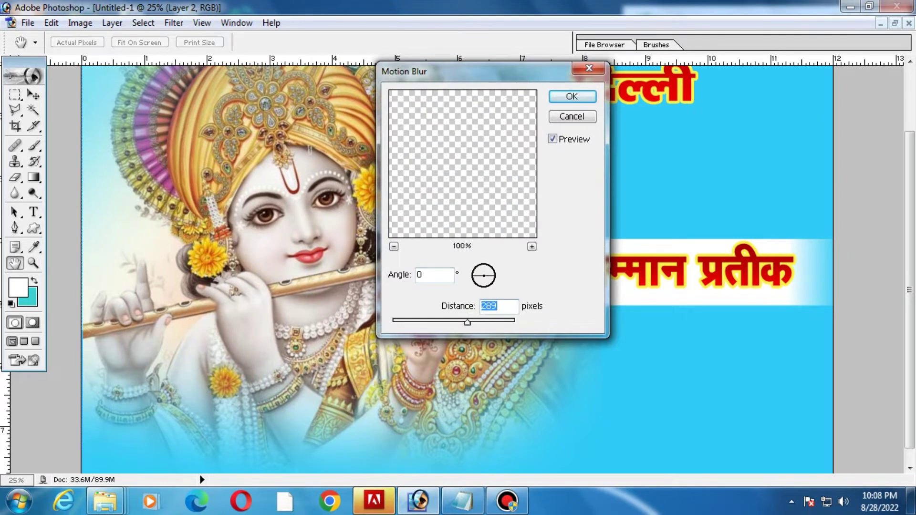
key("Escape")
key("v")
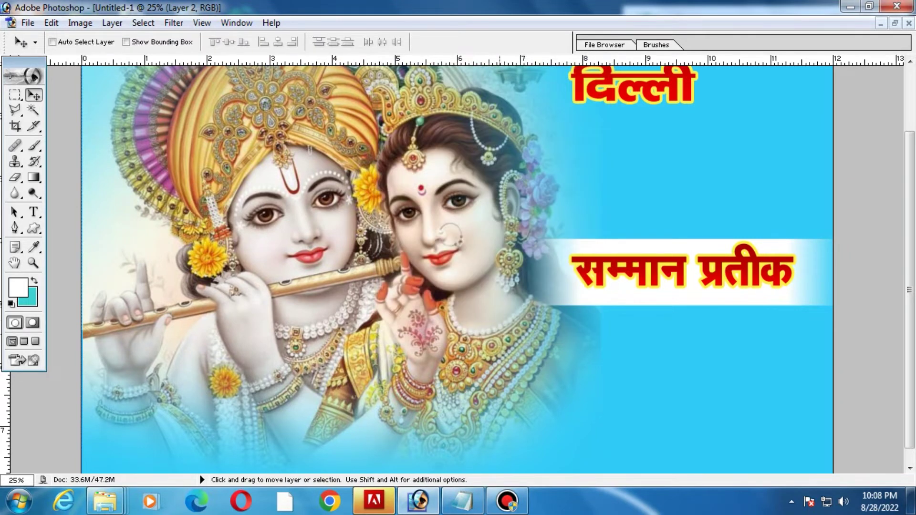
scroll(458, 267, "up", 3)
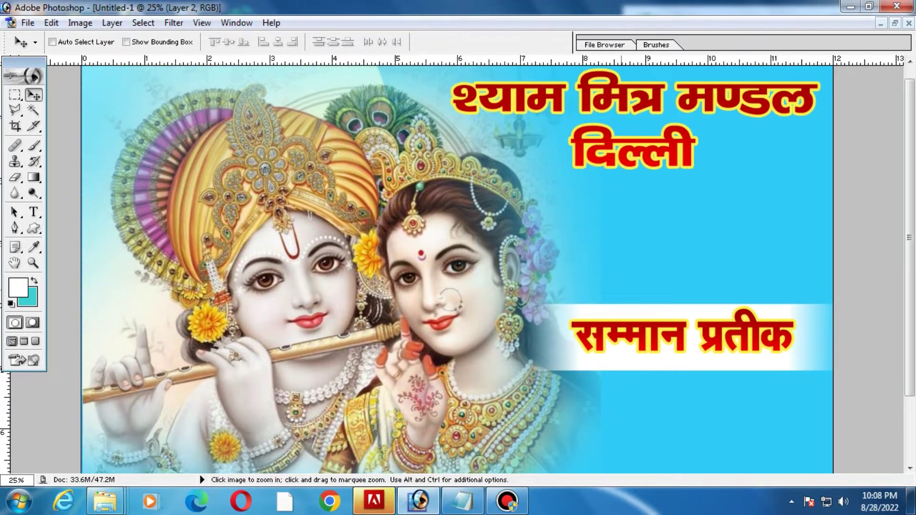
key("ctrl+minus")
Select the heading layer, nudge it down and enlarge it slightly
right_click(595, 177)
left_click(615, 183)
left_click_drag(618, 183, 620, 197)
key("ctrl+t")
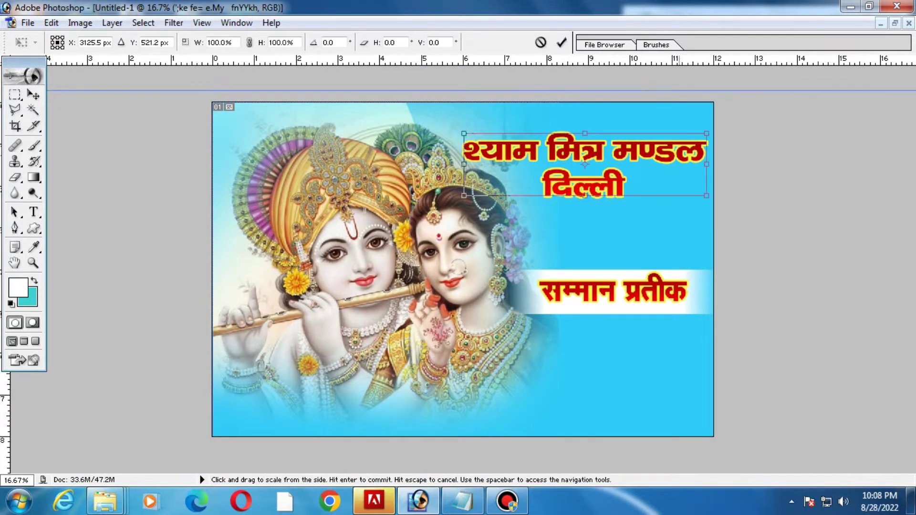
left_click_drag(707, 195, 720, 204)
key("Return")
Scale the Radha-Krishna picture to about 105%, tilt it ~4.4°, and shift it left
right_click(438, 233)
left_click(451, 243)
key("ctrl+t")
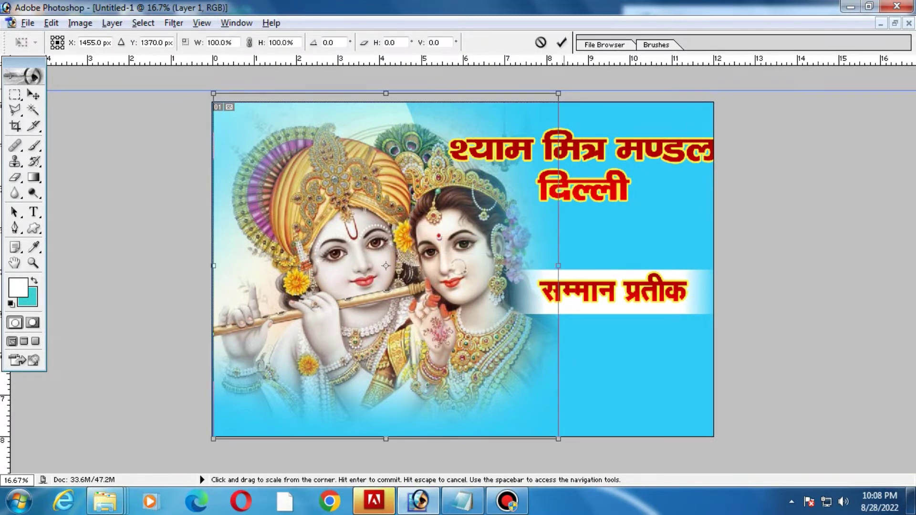
left_click_drag(558, 439, 534, 415)
left_click_drag(505, 334, 477, 333)
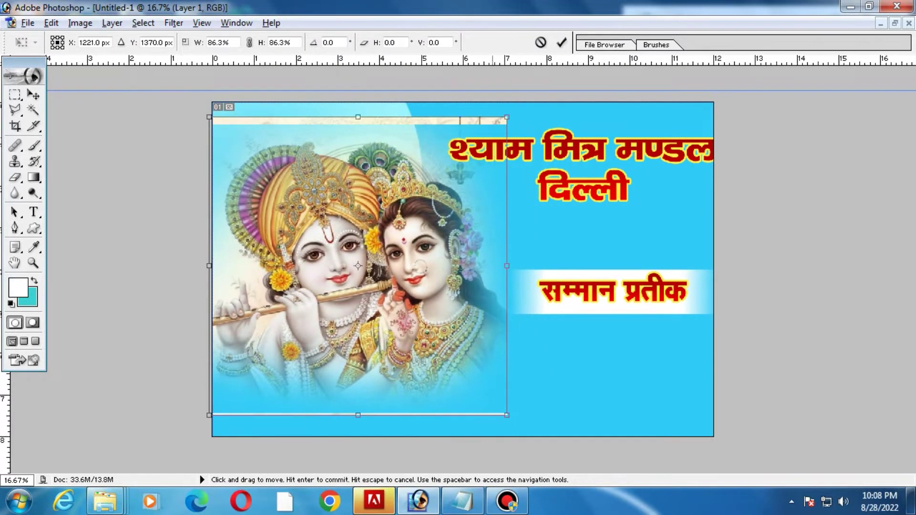
mouse_move(507, 415)
left_mouse_down()
mouse_move(538, 446)
mouse_move(570, 432)
left_mouse_up()
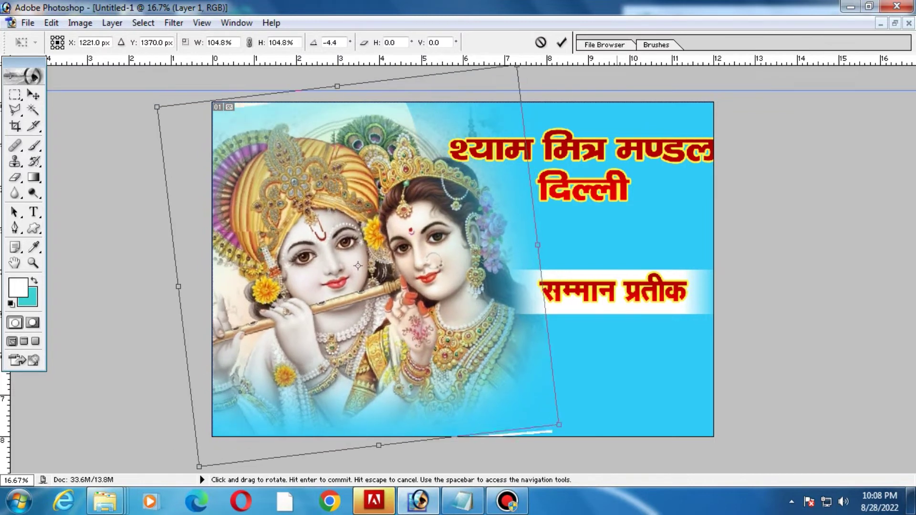
left_click_drag(477, 334, 458, 337)
key("Return")
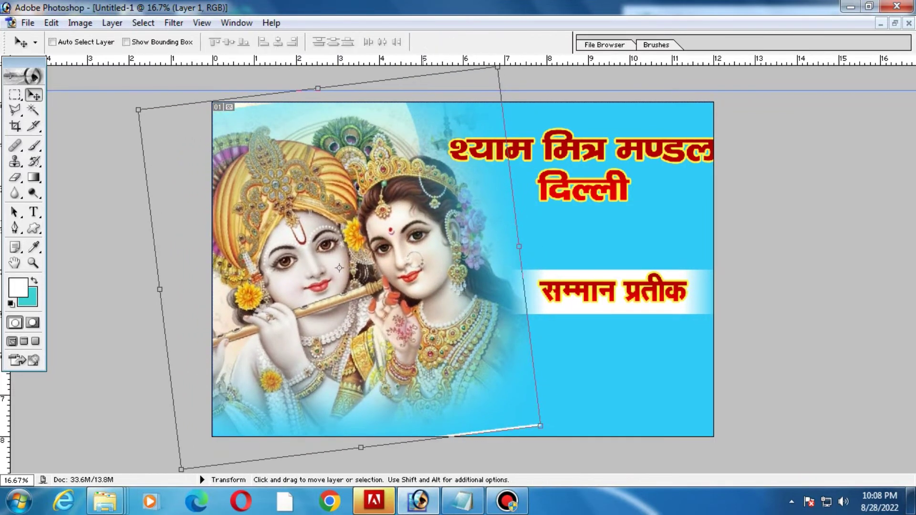
key("e")
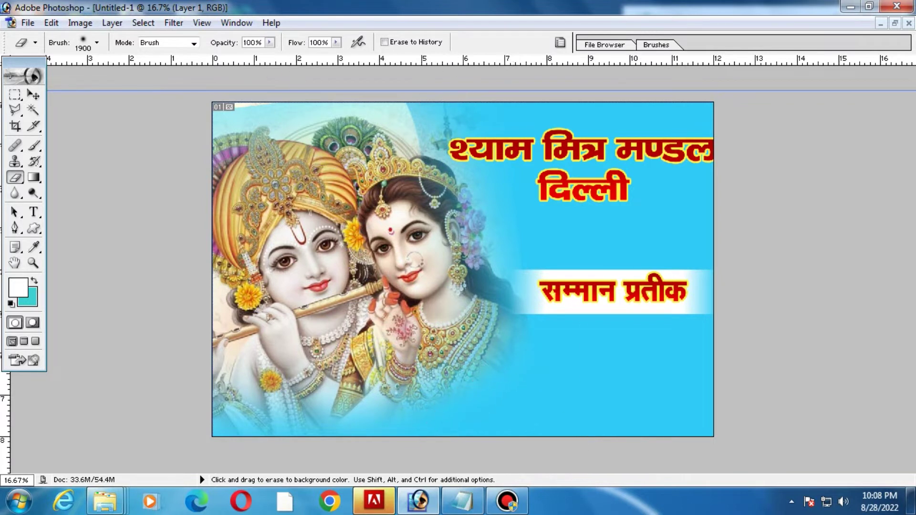
Shrink the eraser brush from 1900 to 1100 with the [ key
key("bracketleft")
key("bracketleft")
key("bracketleft")
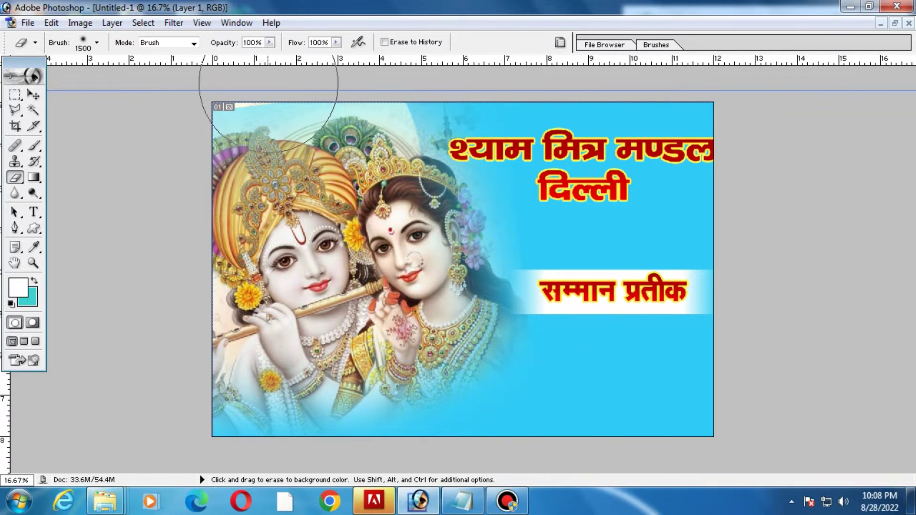
key("bracketleft")
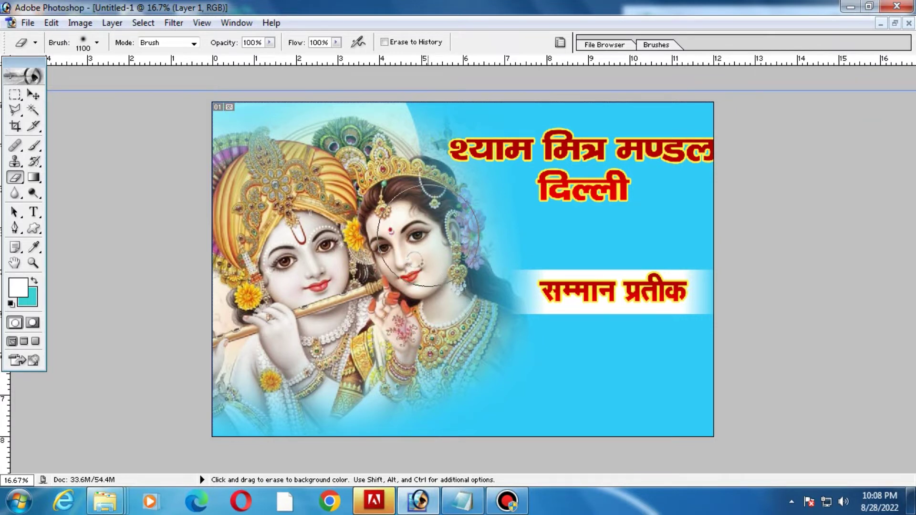
Move the white strip layer up beneath the heading
key("v")
right_click(699, 309)
left_click(736, 316)
left_click_drag(736, 316, 736, 280)
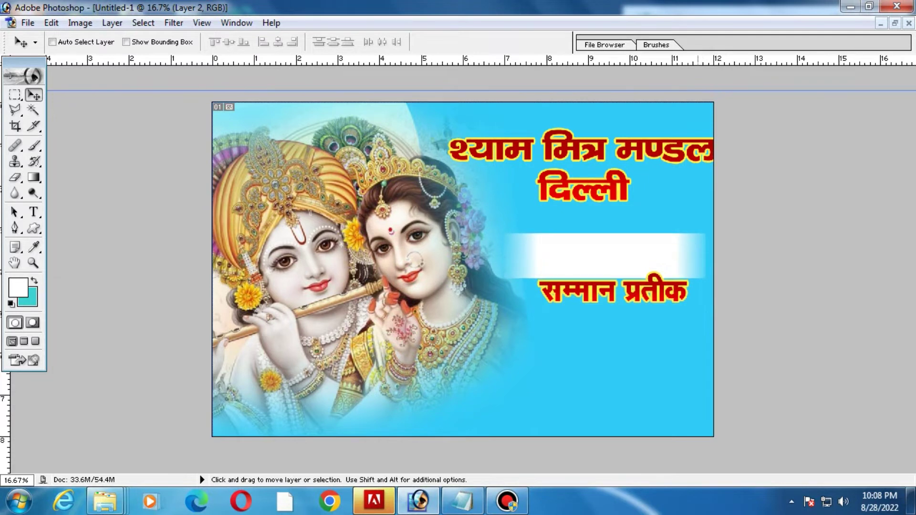
Move the सम्मान प्रतीक text into the strip and scale it to about 128%
right_click(639, 295)
left_click(656, 302)
mouse_move(656, 293)
left_mouse_down()
mouse_move(644, 263)
mouse_move(688, 274)
left_mouse_up()
key("ctrl+t")
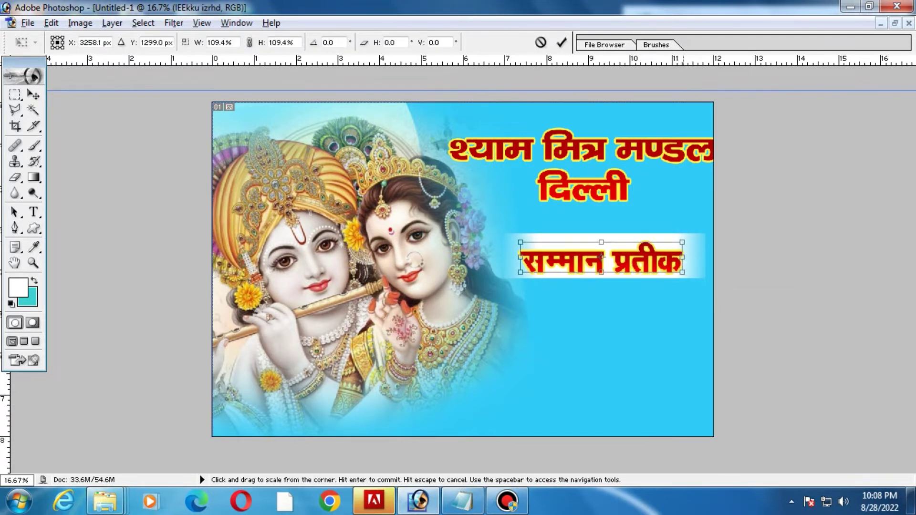
key("Escape")
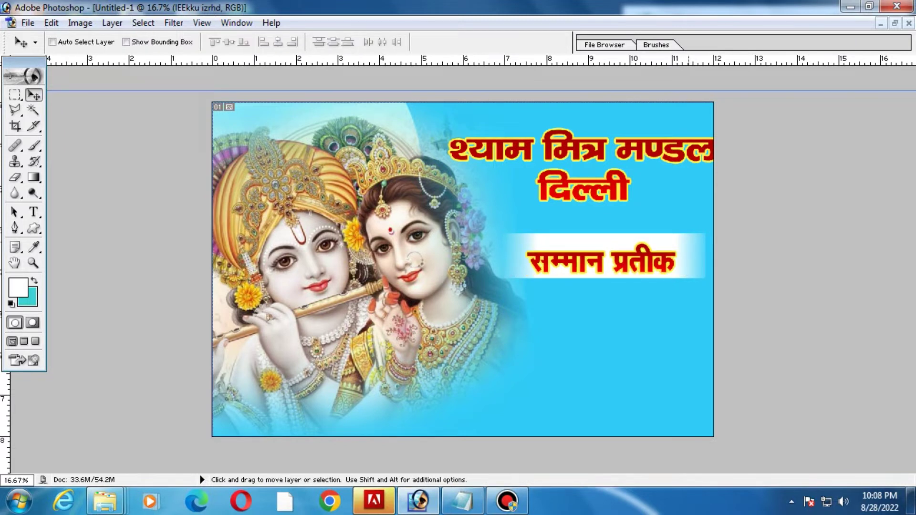
key("ctrl+t")
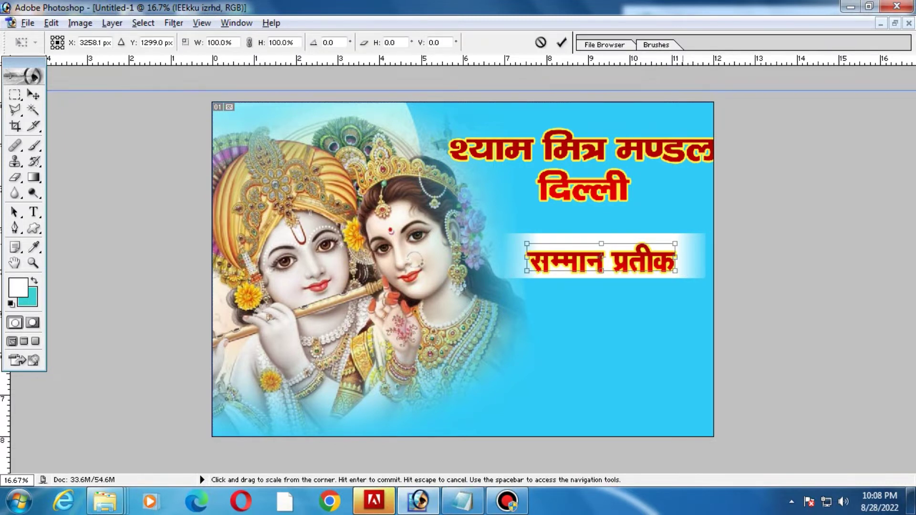
left_click_drag(674, 271, 696, 267)
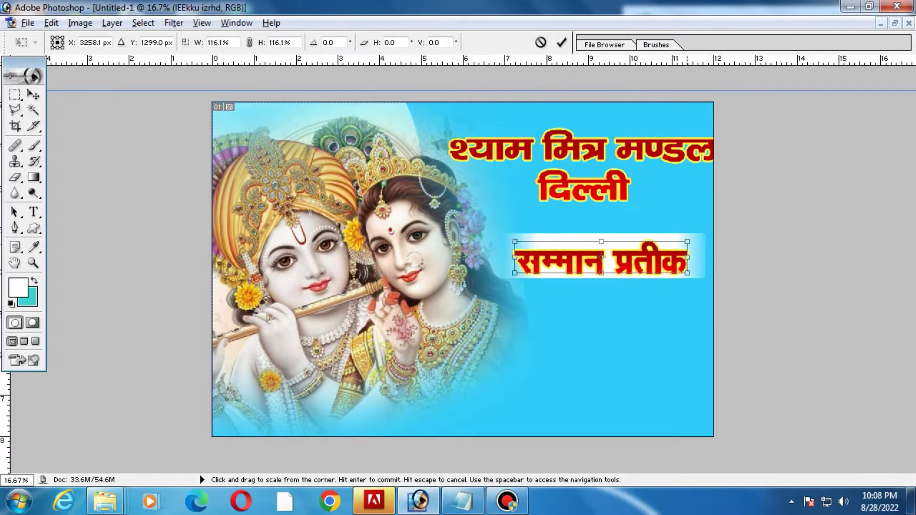
key("Return")
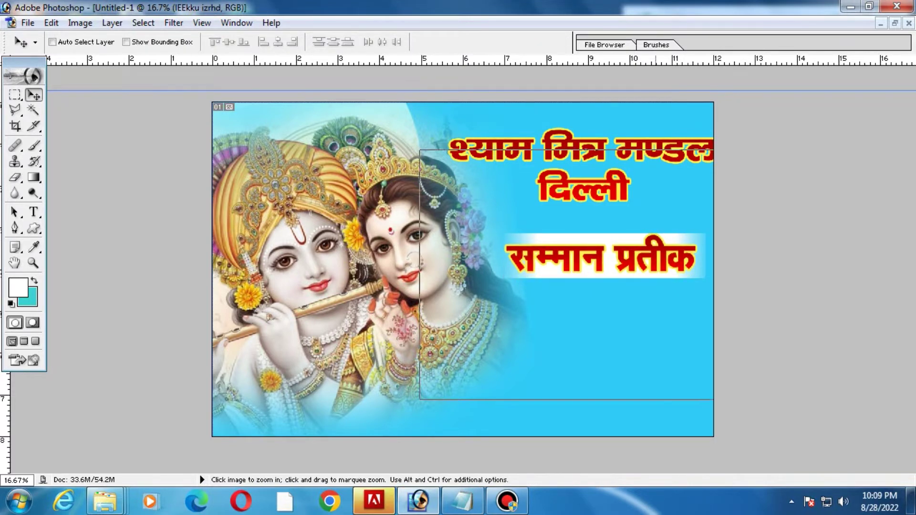
key("ctrl+plus")
left_click(112, 23)
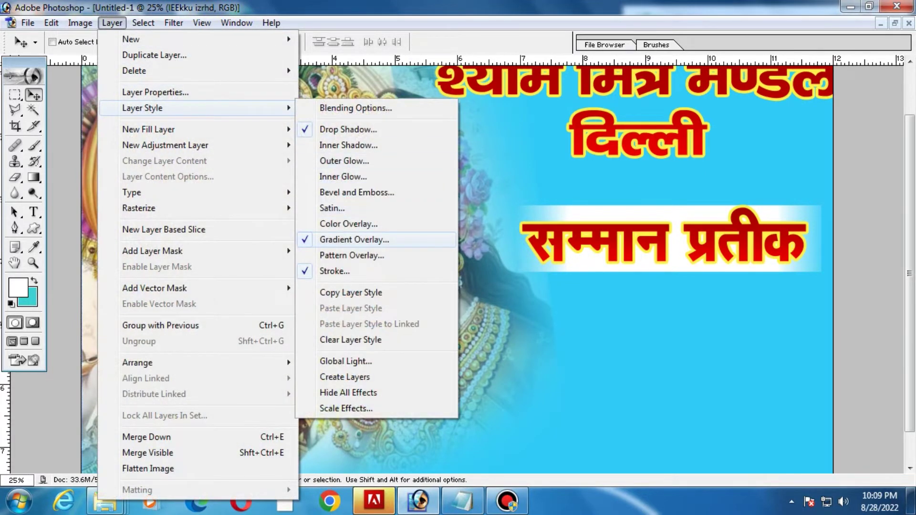
Add a Gradient Overlay, previewing pink, gold, purple, yellow-green and red presets on the subtitle
left_click(354, 239)
left_click(456, 359)
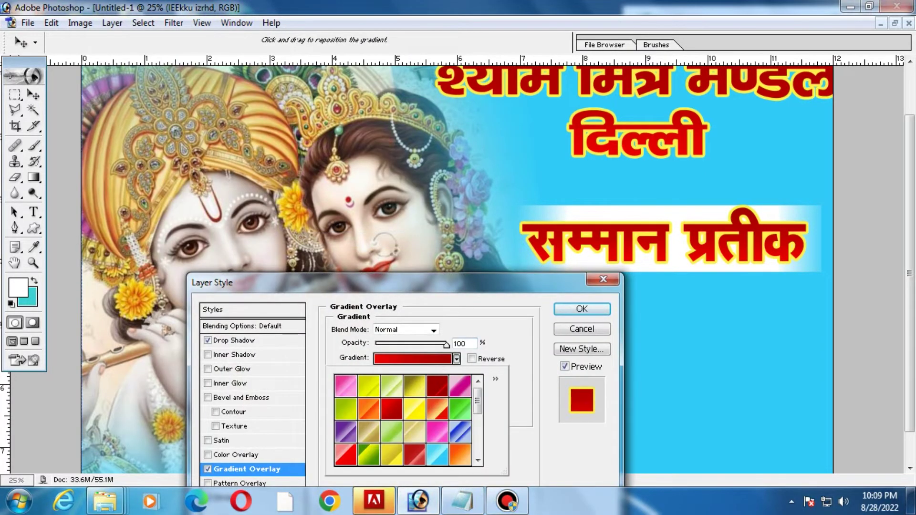
left_click(438, 385)
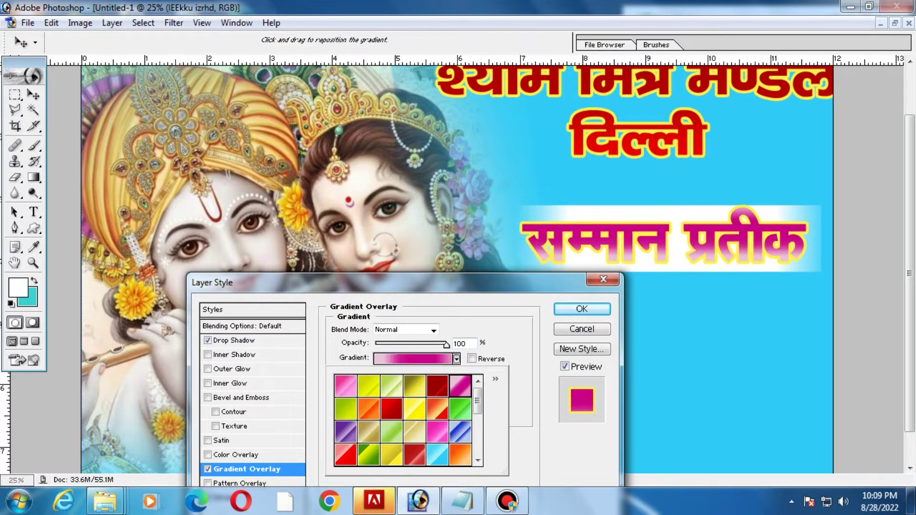
left_click(368, 431)
left_click(345, 430)
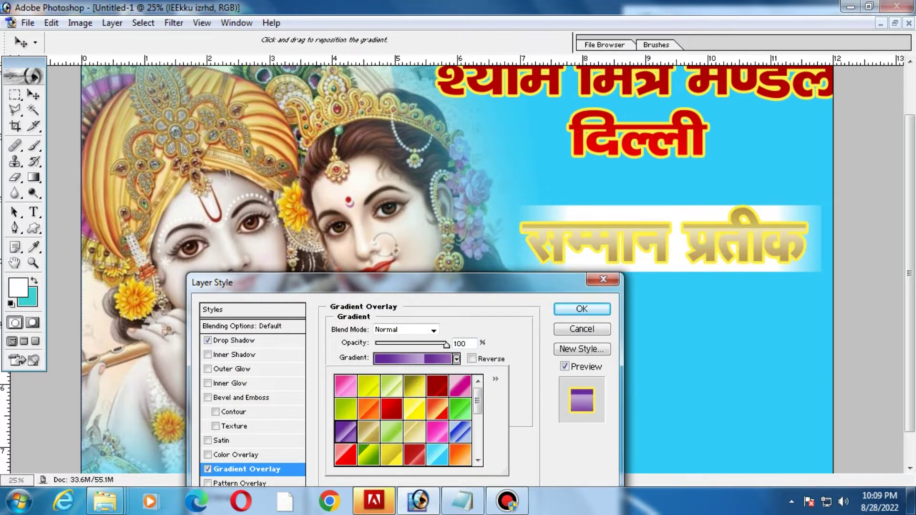
left_click(368, 454)
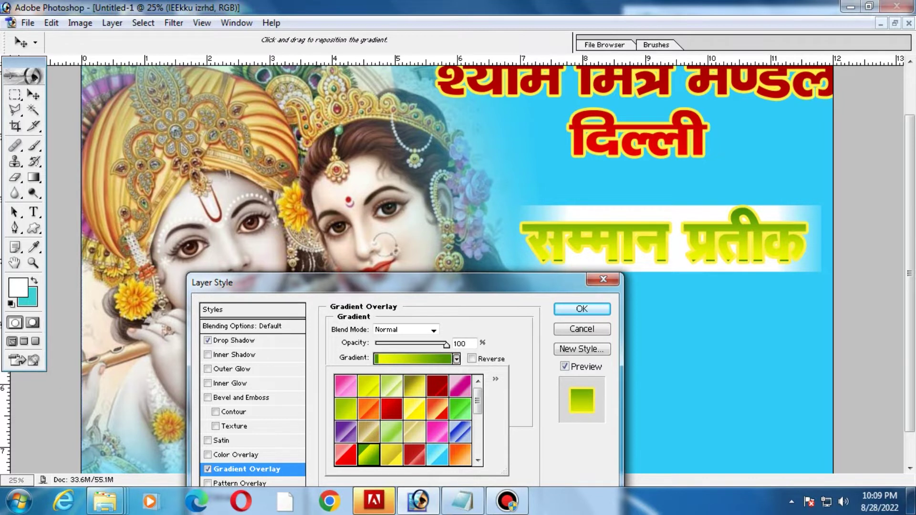
left_click(414, 454)
Choose the dark red gradient preset and confirm the subtitle's layer style
left_click(437, 454)
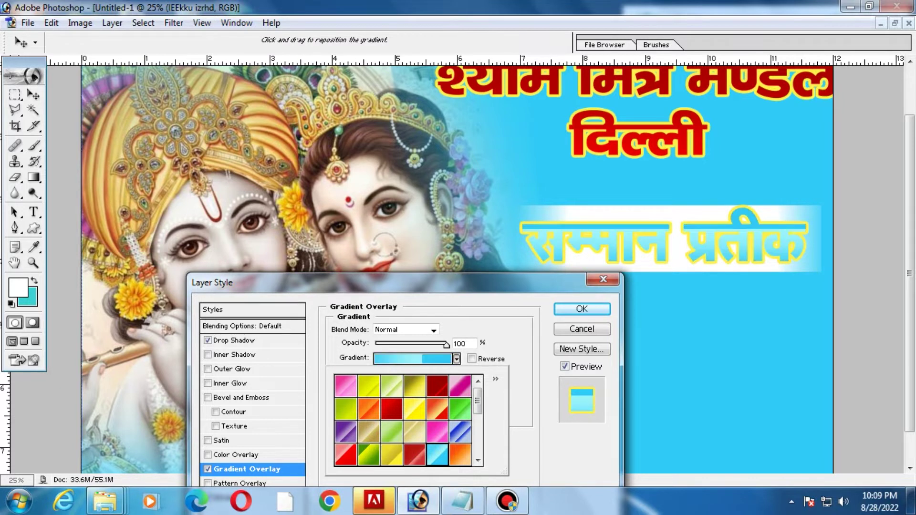
left_click(460, 431)
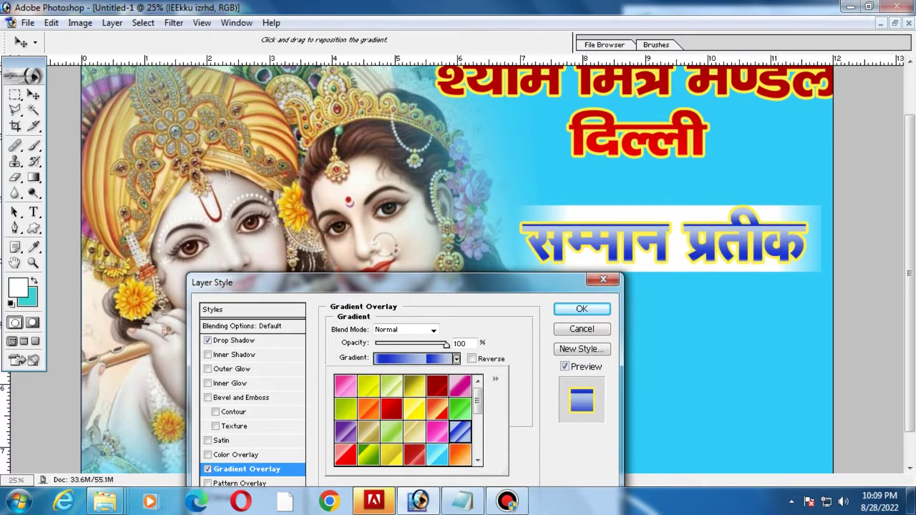
left_click(437, 385)
key("Return")
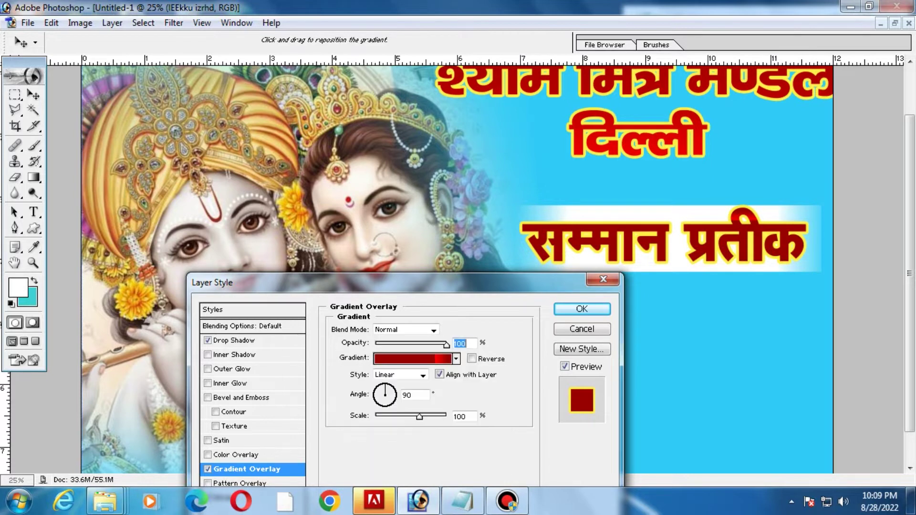
key("Return")
scroll(453, 267, "down", 3)
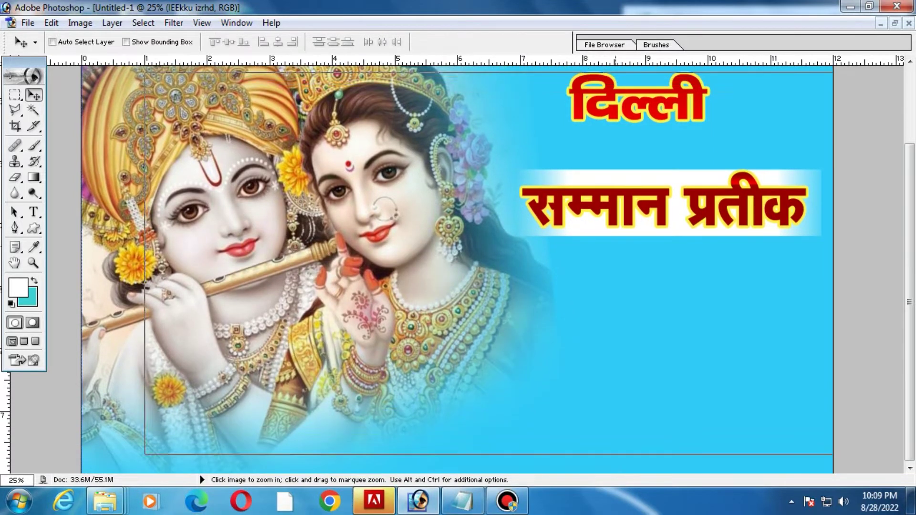
key("ctrl+minus")
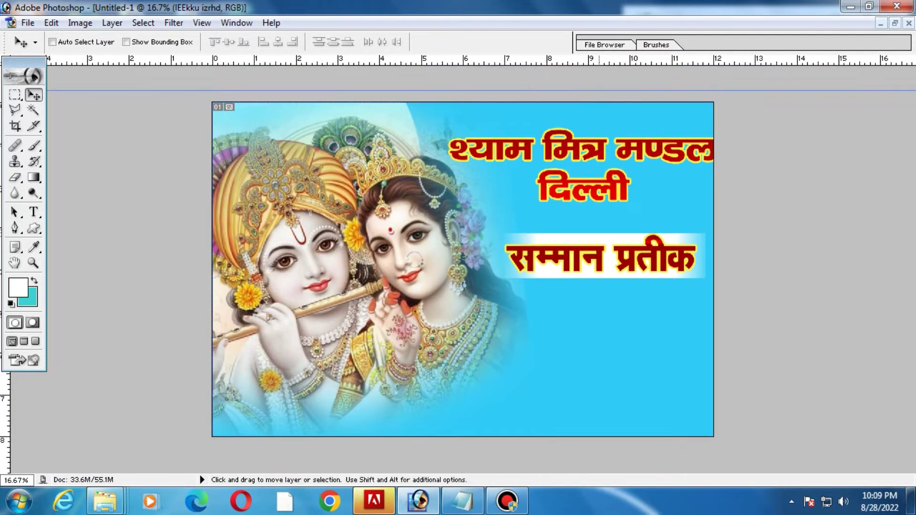
Start a new text line below the deities and set its colour to black
key("t")
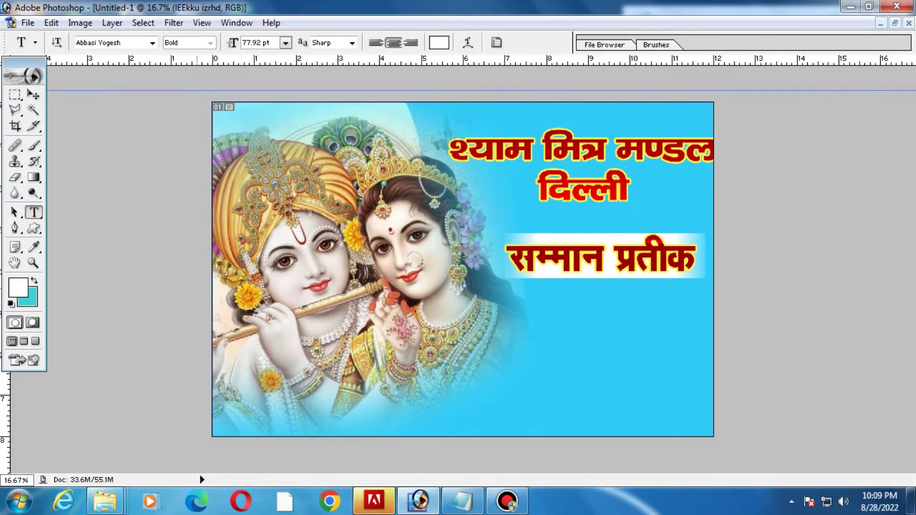
key("ctrl+plus")
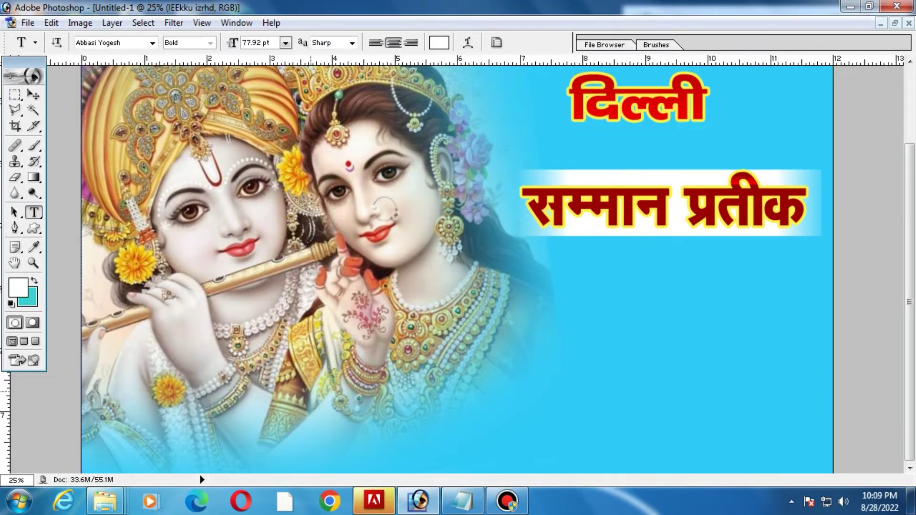
left_click(295, 381)
type("ggdfg")
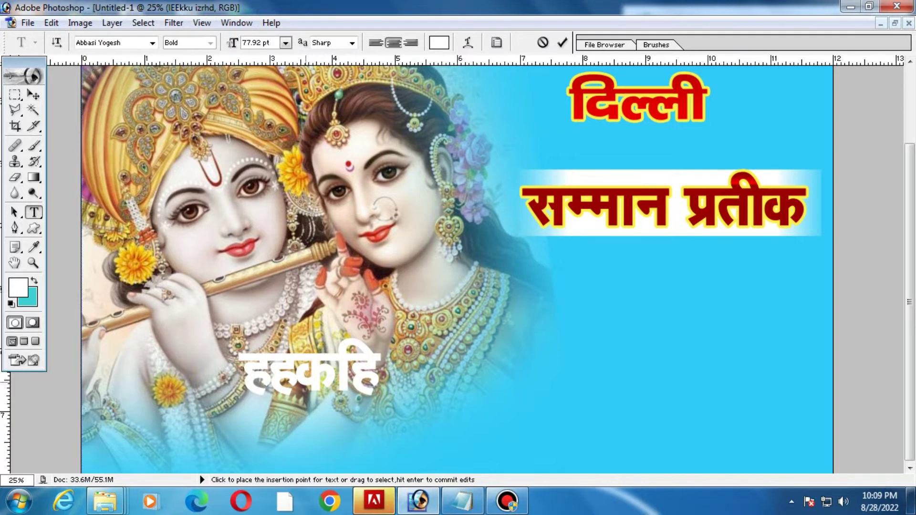
key("ctrl+a")
left_click(18, 287)
left_click(560, 339)
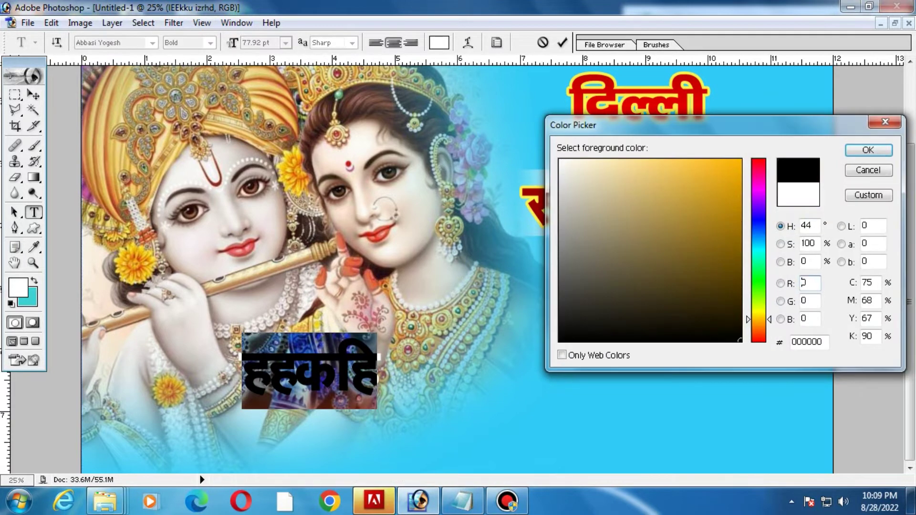
key("Return")
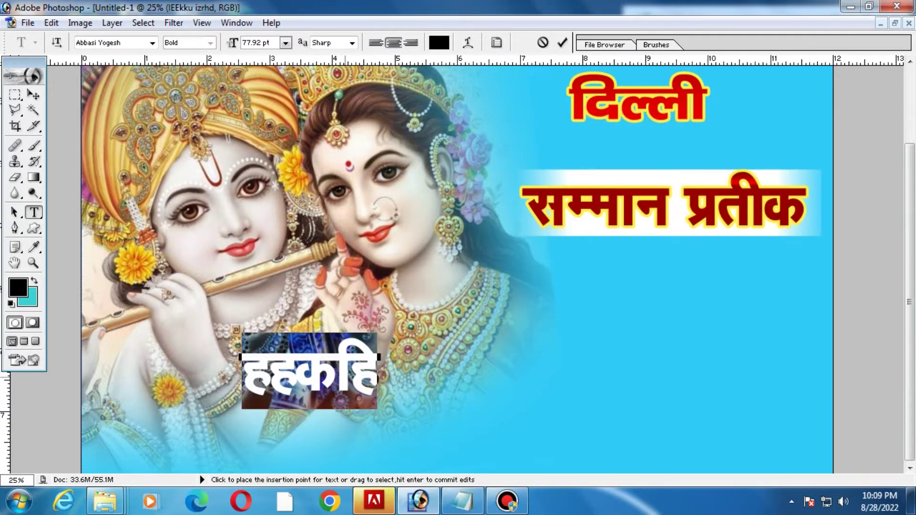
Type the Hindi line 'मंडल द्वारा कीर्तन निशुल्क', correcting typos along the way
type("e")
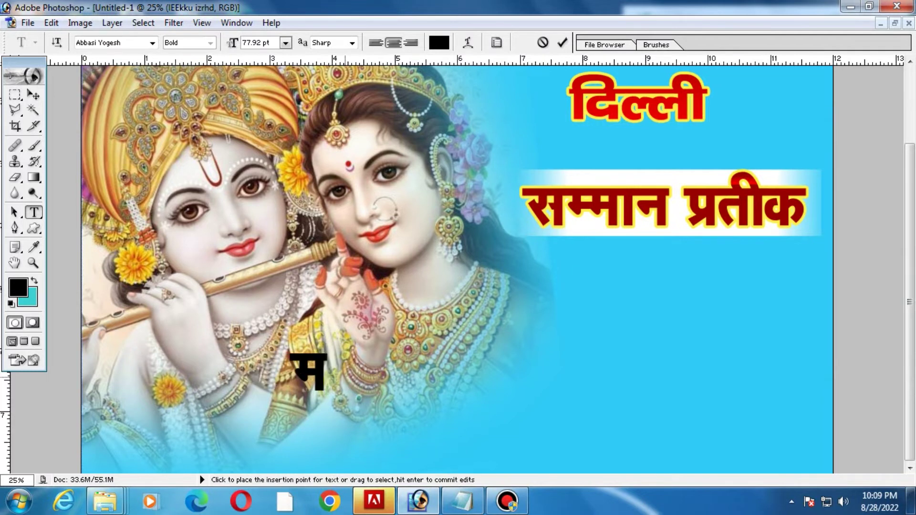
type("aMy")
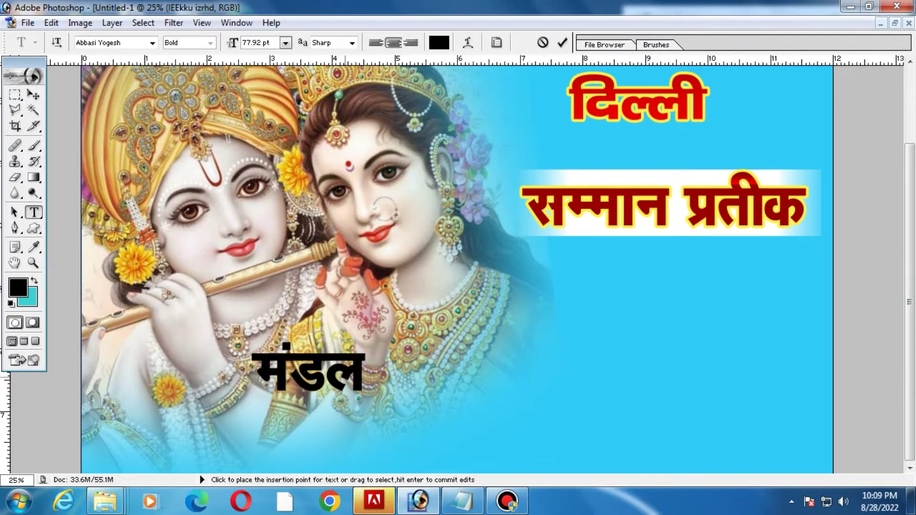
type(" }kjk")
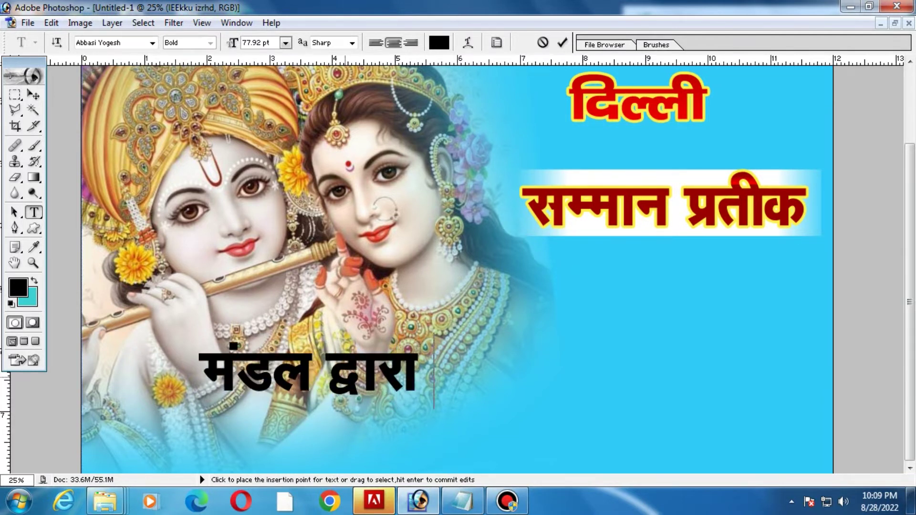
type(" d")
key("BackSpace")
type("dhrh")
key("BackSpace")
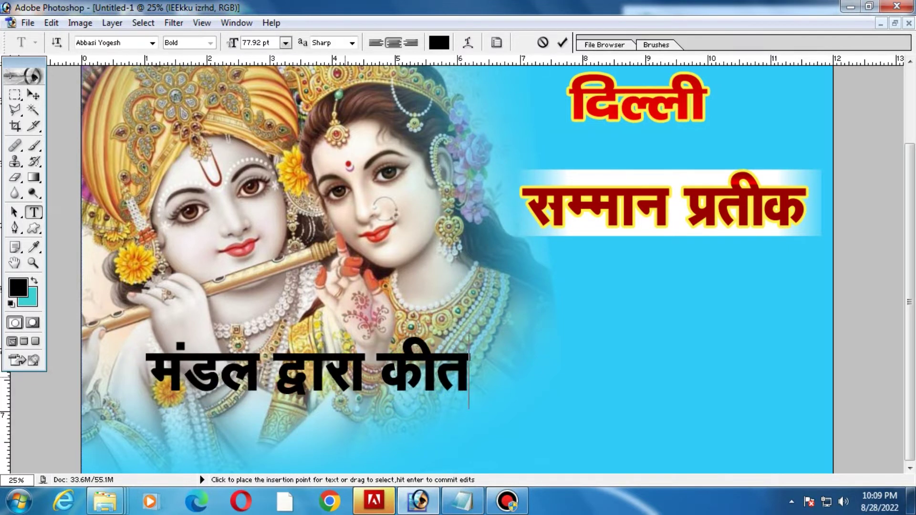
type("z")
key("BackSpace")
type("Zu fu")
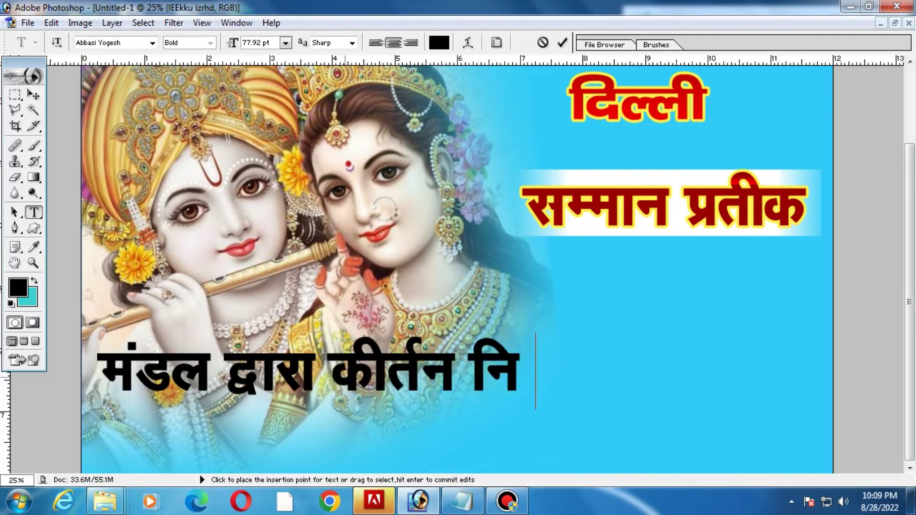
type("`qy")
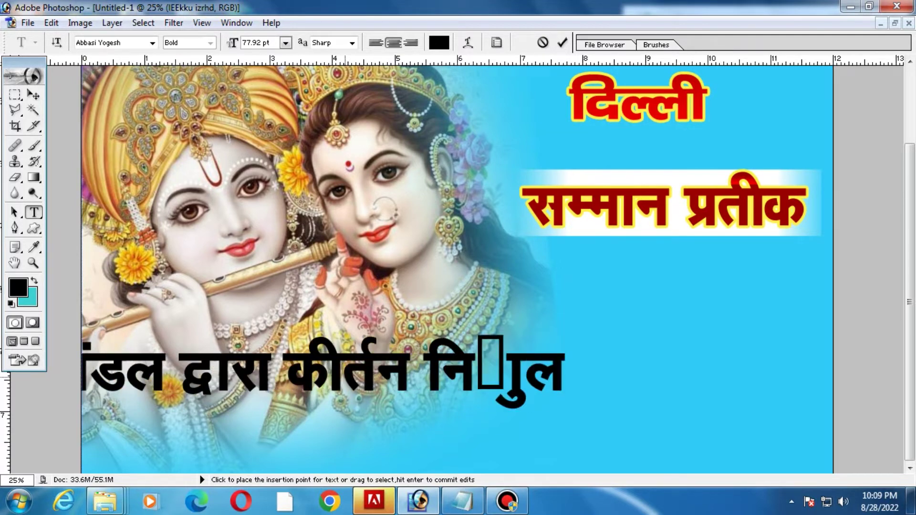
type("d")
key("ctrl+a")
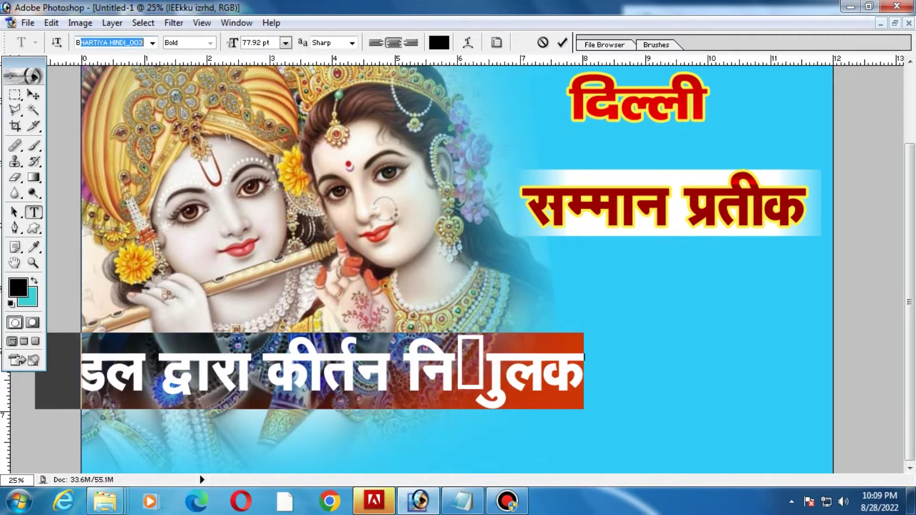
Step through the font list and settle on BHARTIYA HINDI_053 for the line
key("Down")
key("Down")
key("Down")
key("Down")
key("Down")
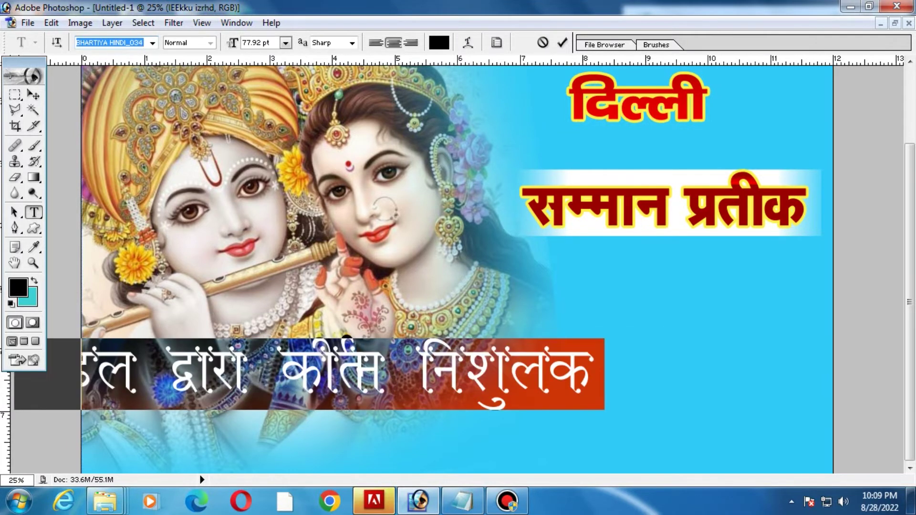
key("Down")
key("Down")
key("Down")
key("Down")
key("Down")
key("Down")
key("Down")
key("Down")
key("Down")
key("Down")
key("Down")
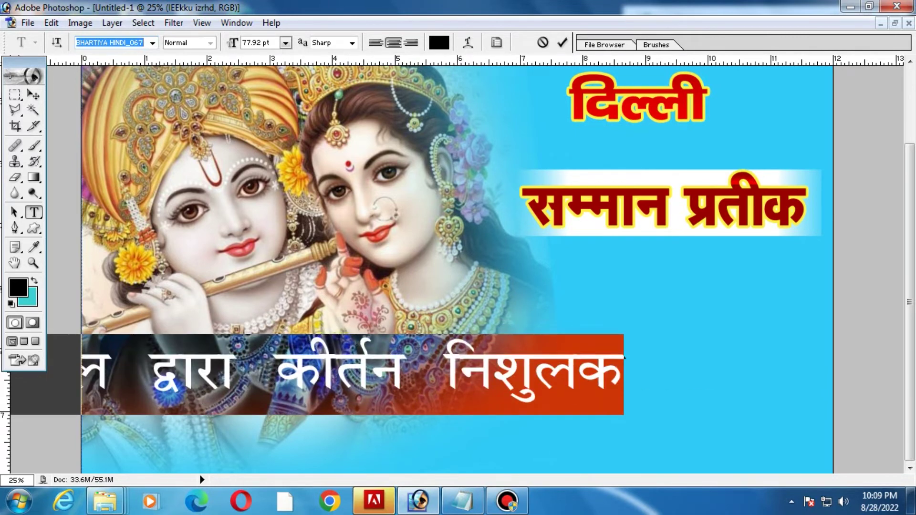
key("Down")
key("Down")
key("Down")
key("Up")
key("Up")
key("Up")
key("Up")
key("Up")
key("Up")
key("Up")
key("Up")
key("Up")
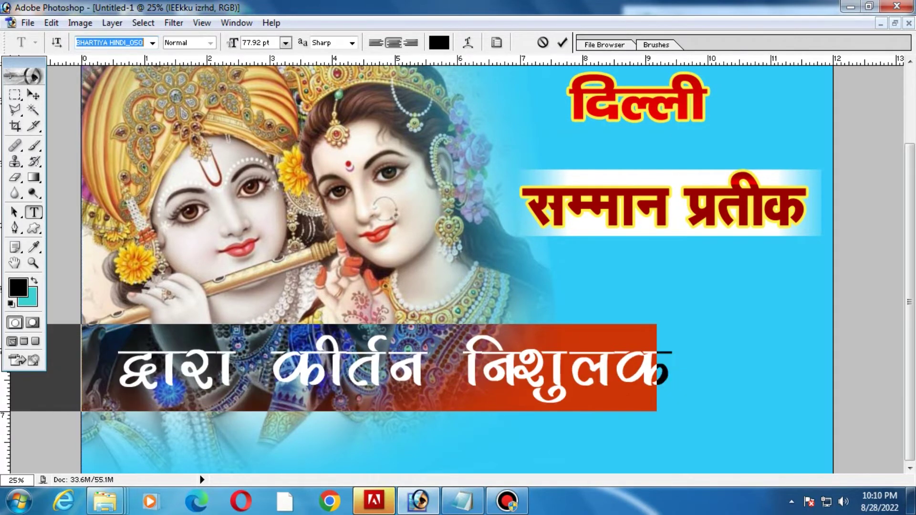
key("Up")
key("Up")
key("Up")
key("Down")
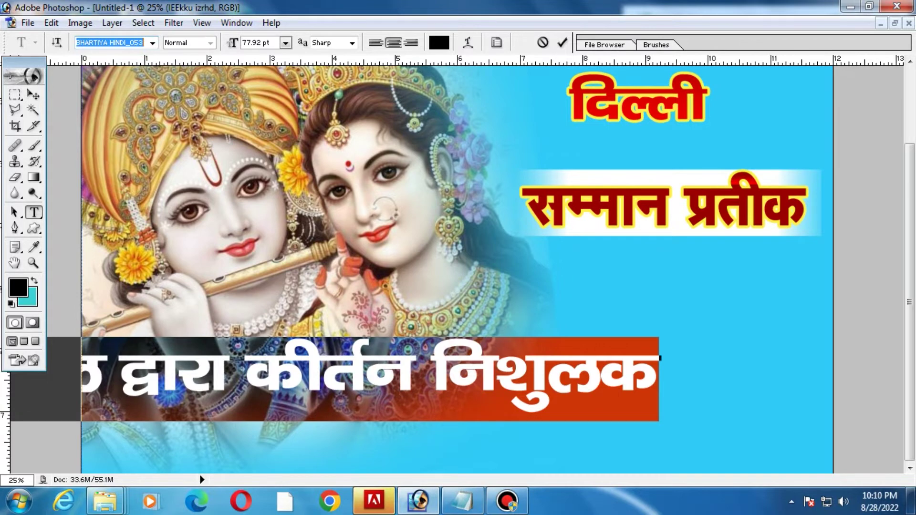
Correct the last word to निशुःल्क and commit the text edits
left_click(547, 382)
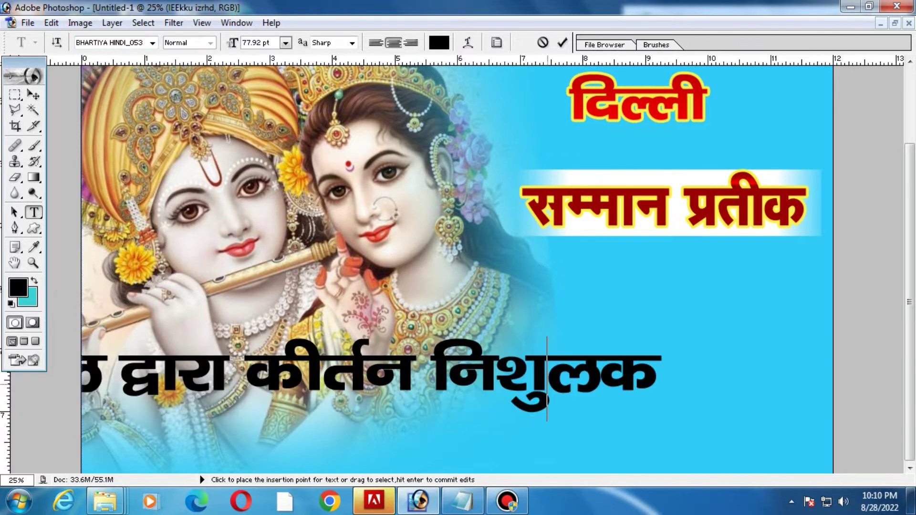
type(":")
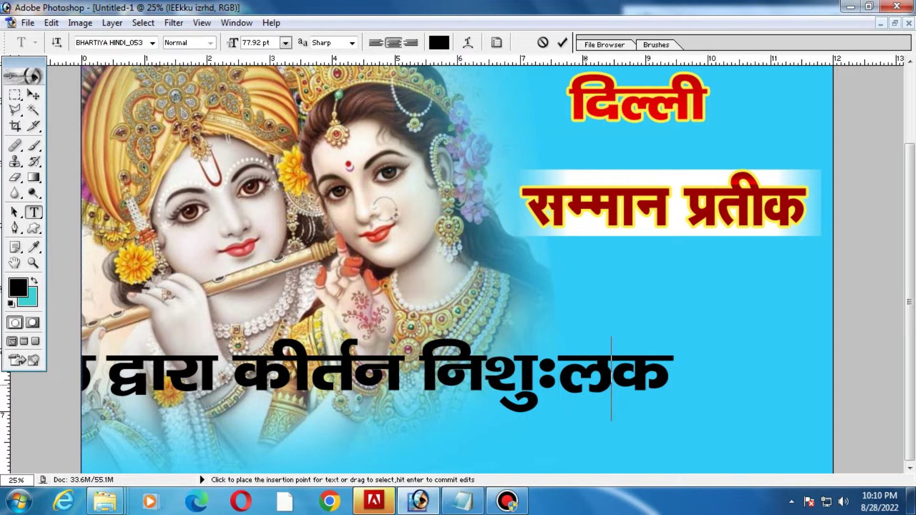
key("shift+Left")
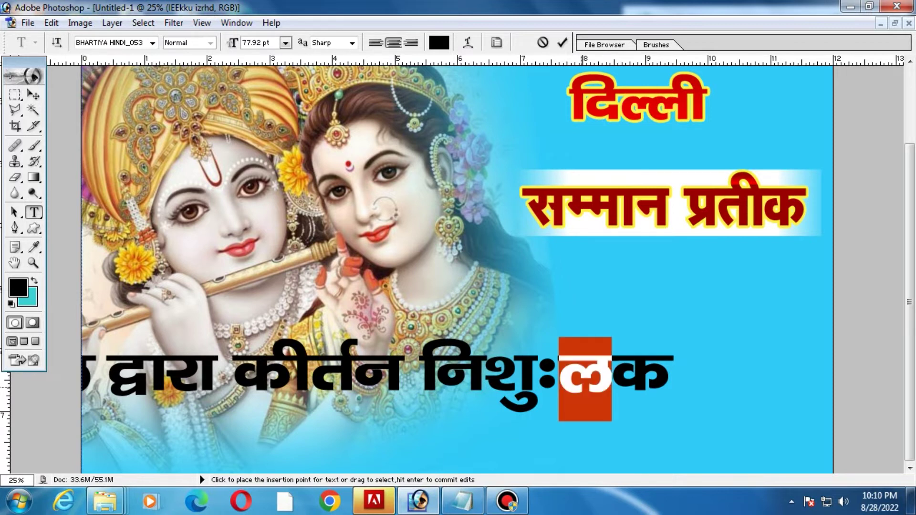
type("Y")
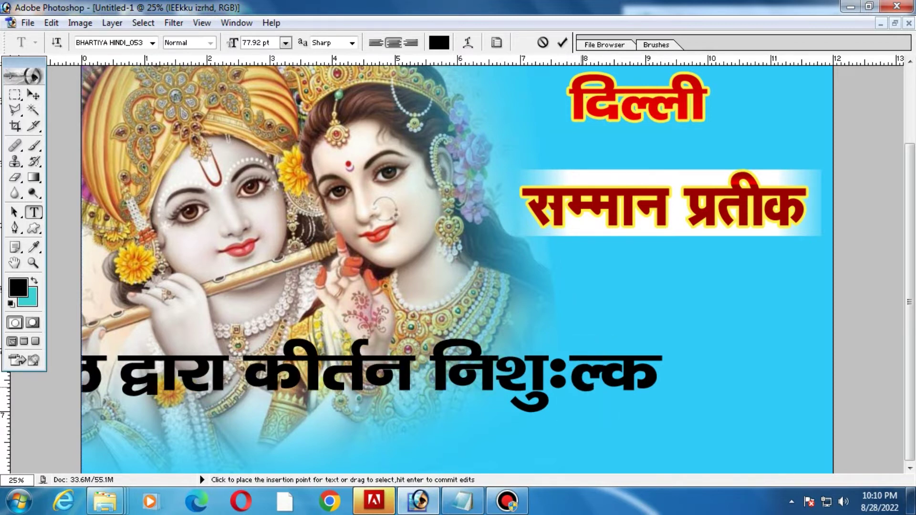
key("ctrl+Return")
key("v")
key("ctrl+t")
Shrink the Hindi line to about 57% and shift it toward the centre
left_click_drag(667, 389, 508, 378)
key("Return")
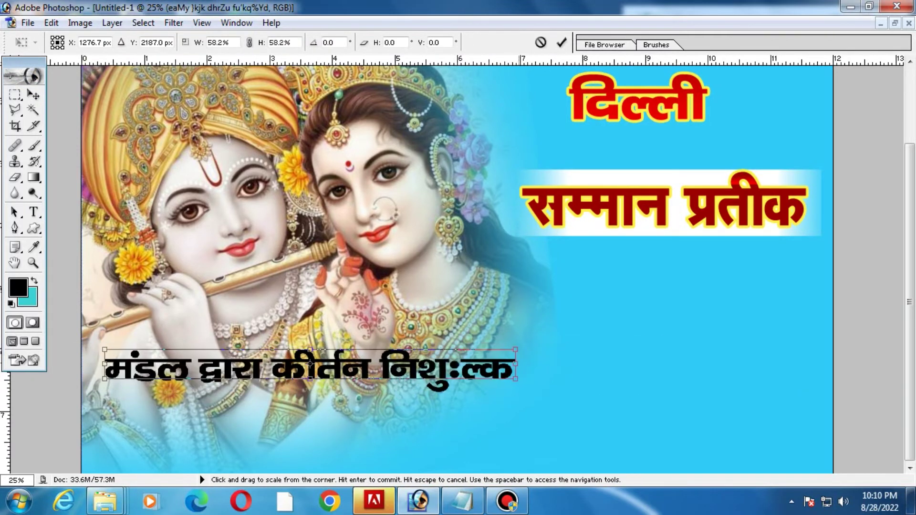
left_click_drag(310, 370, 380, 375)
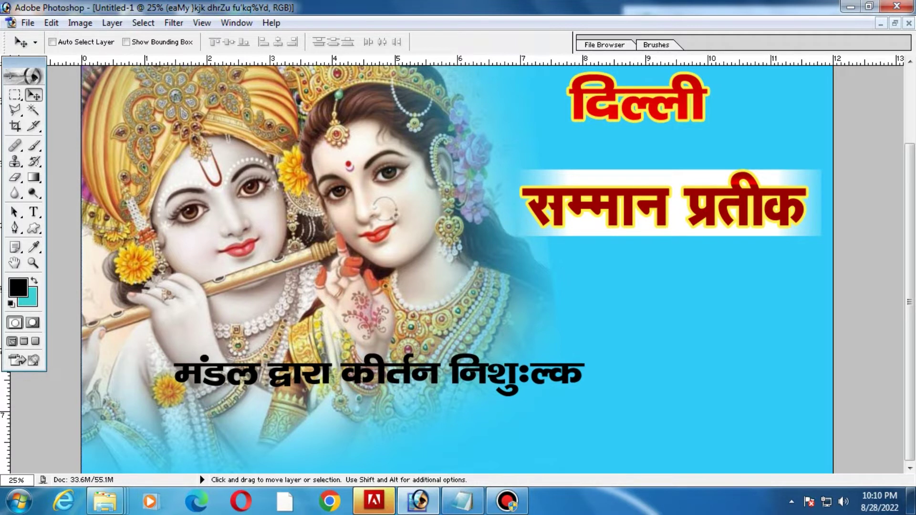
Append 'किया जाता है।' to the end of the Hindi line and commit it
left_click(34, 212)
left_click(590, 376)
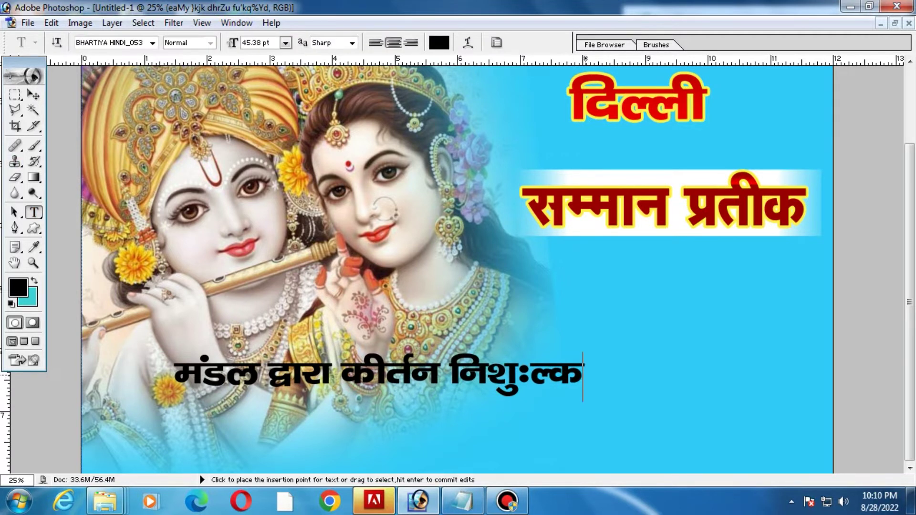
type("fd;k tkrk g")
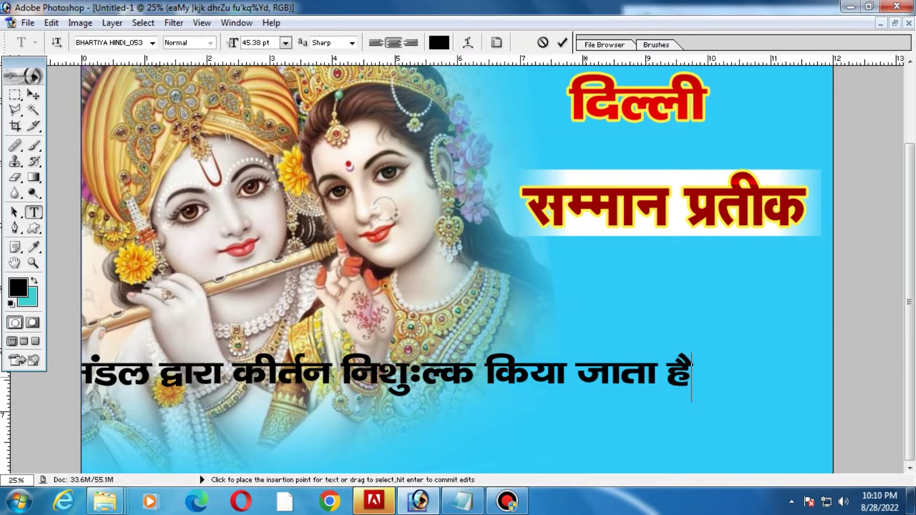
type("A")
key("ctrl+a")
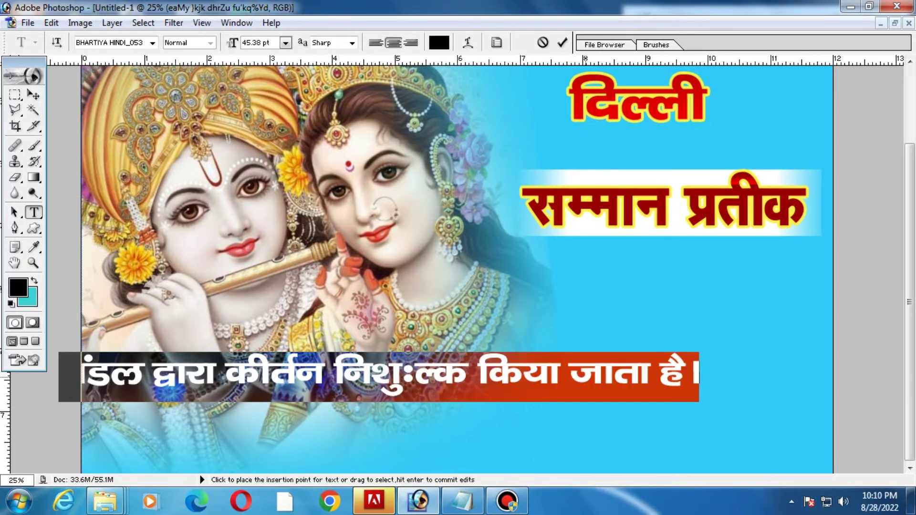
key("ctrl")
key("ctrl+Return")
Shift the sentence right and scale it slightly larger
left_click_drag(382, 377, 443, 374)
key("ctrl+t")
left_click_drag(782, 368, 794, 376)
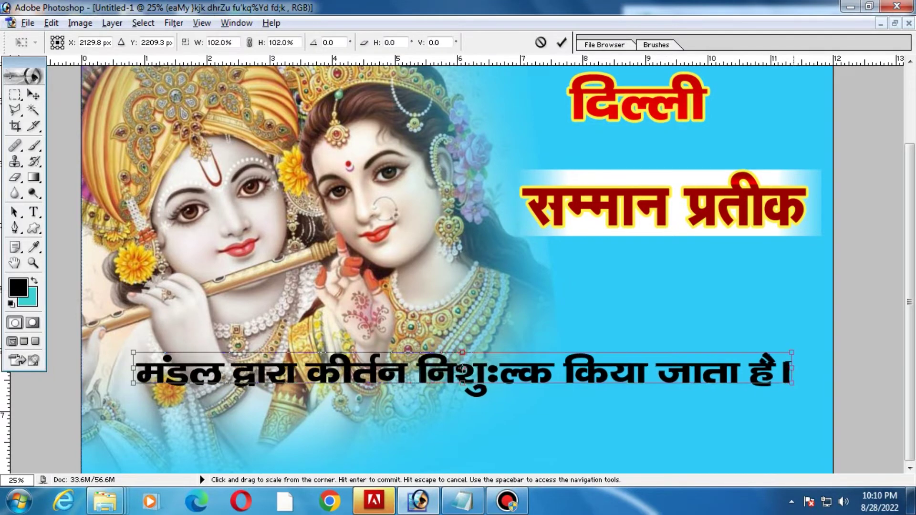
key("Return")
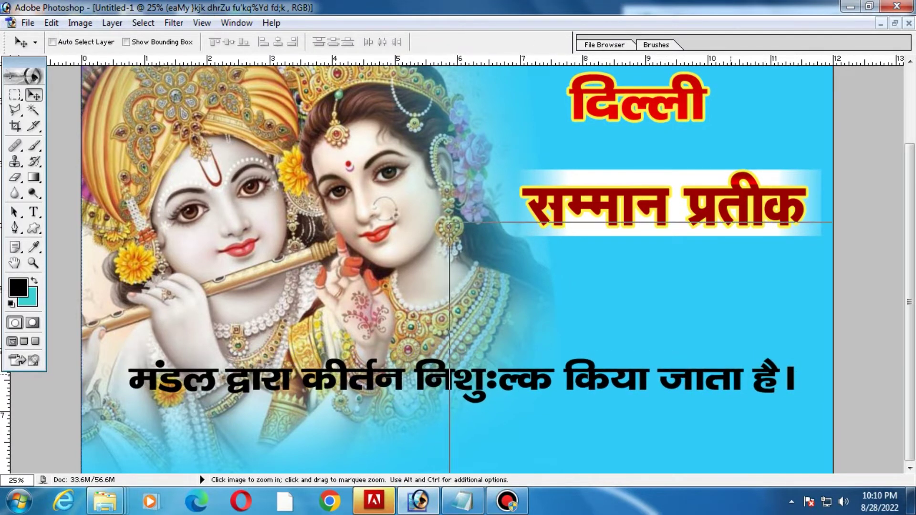
key("ctrl+minus")
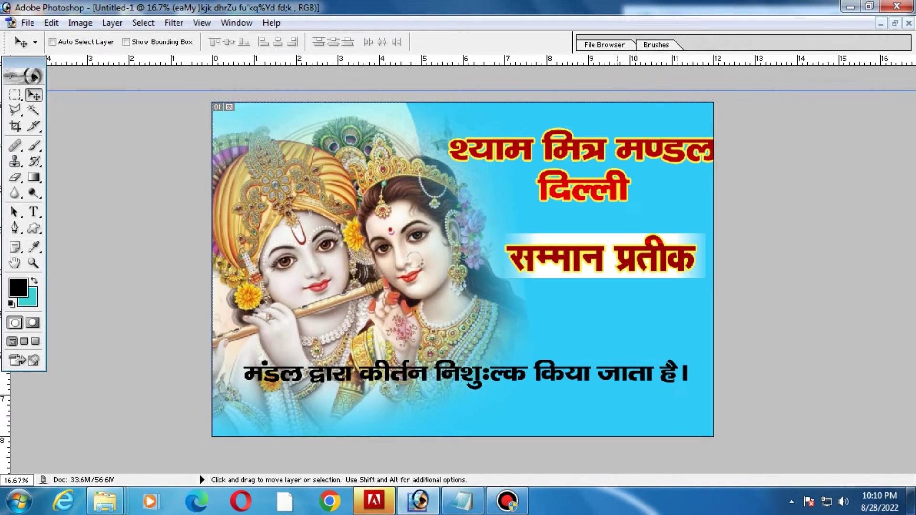
right_click(625, 274)
left_click(639, 286)
right_click(628, 271)
left_click(642, 277)
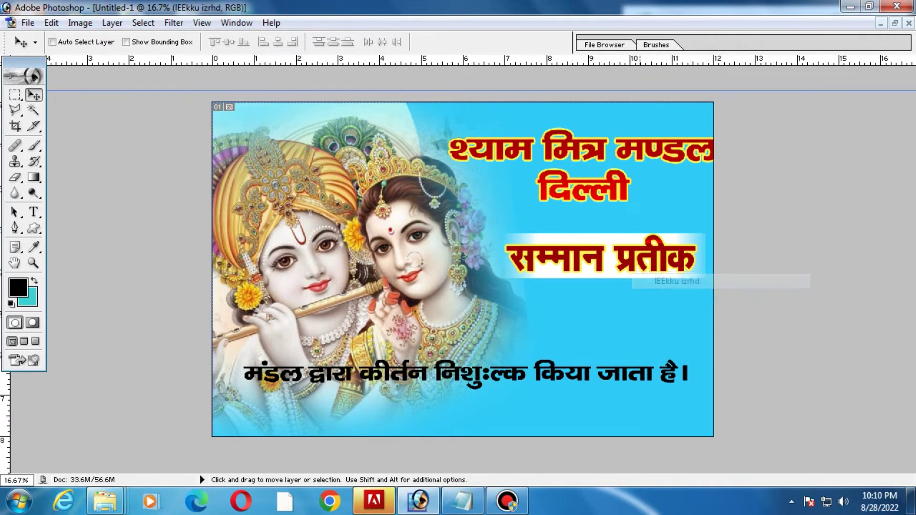
left_click_drag(601, 257, 580, 338)
key("ctrl+z")
right_click(611, 238)
left_click(634, 246)
Copy the white band down behind the subtitle and stretch it to about 223% width
right_click(625, 240)
left_click(641, 246)
mouse_move(616, 258)
left_mouse_down()
mouse_move(500, 375)
mouse_move(334, 375)
left_mouse_up()
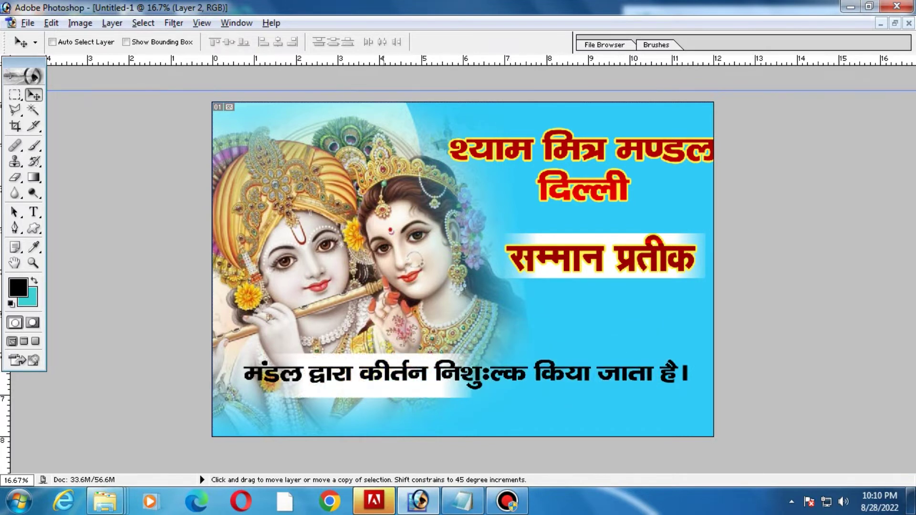
key("ctrl+t")
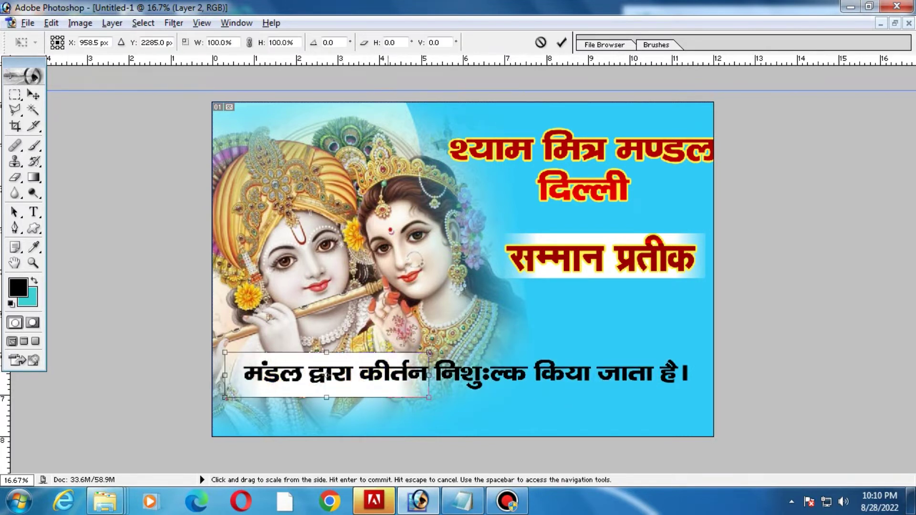
left_click_drag(433, 376, 712, 376)
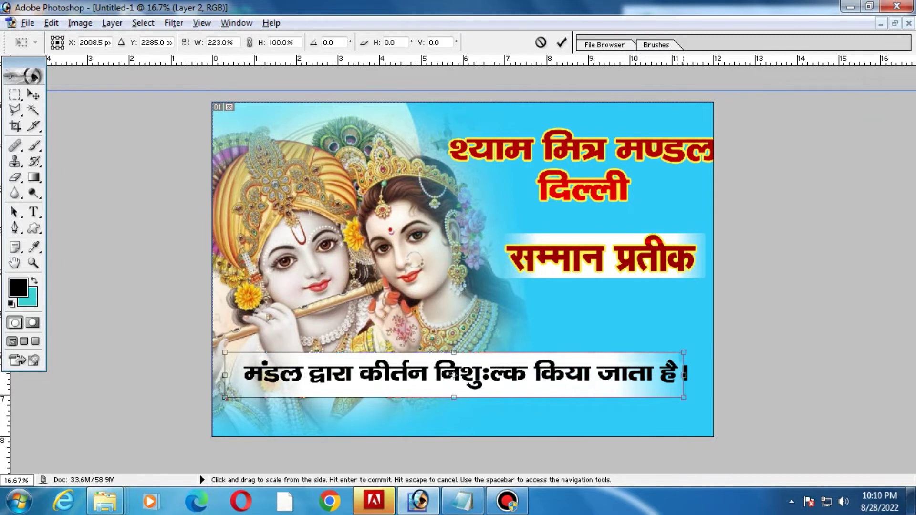
key("Return")
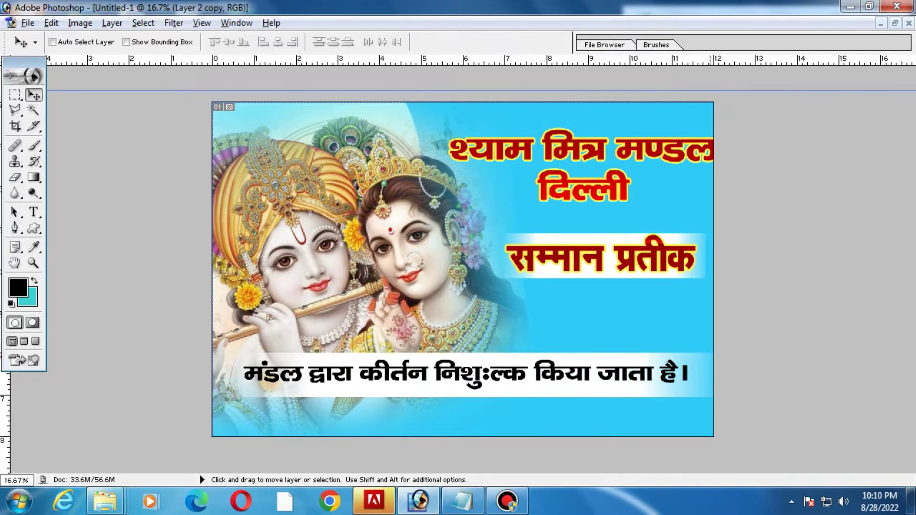
key("ctrl+t")
key("Return")
key("ctrl+z")
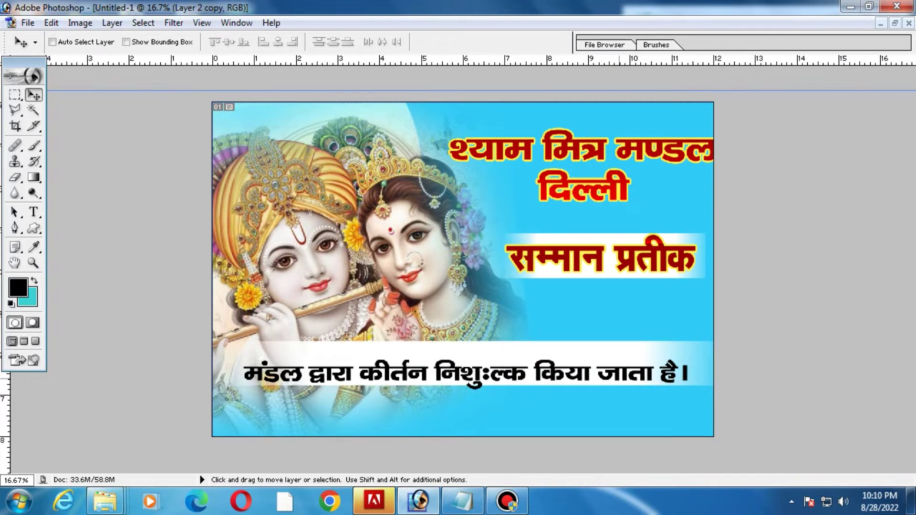
Move the lower Hindi sentence up onto the stretched band
right_click(618, 375)
left_click(668, 384)
left_click_drag(668, 385, 671, 376)
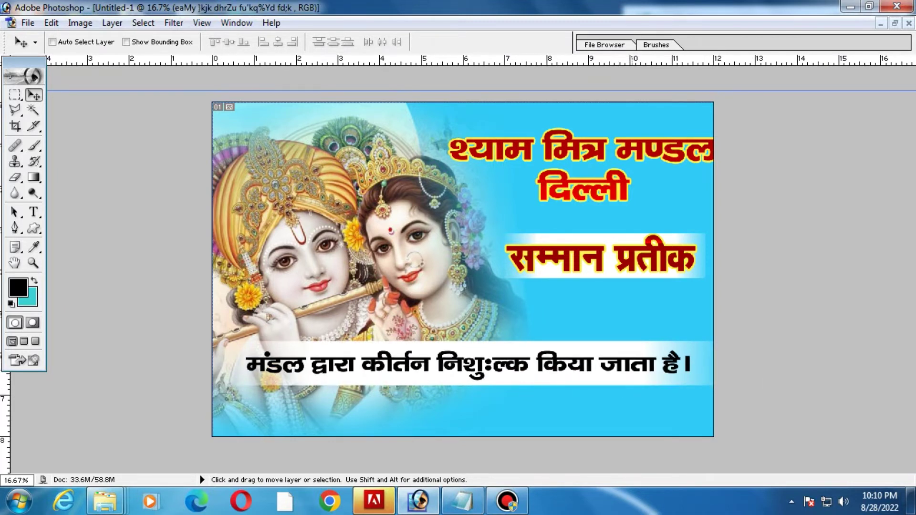
right_click(621, 377)
Apply a yellow preset Gradient Overlay layer style to the lower band
left_click(667, 385)
left_click(113, 23)
mouse_move(143, 108)
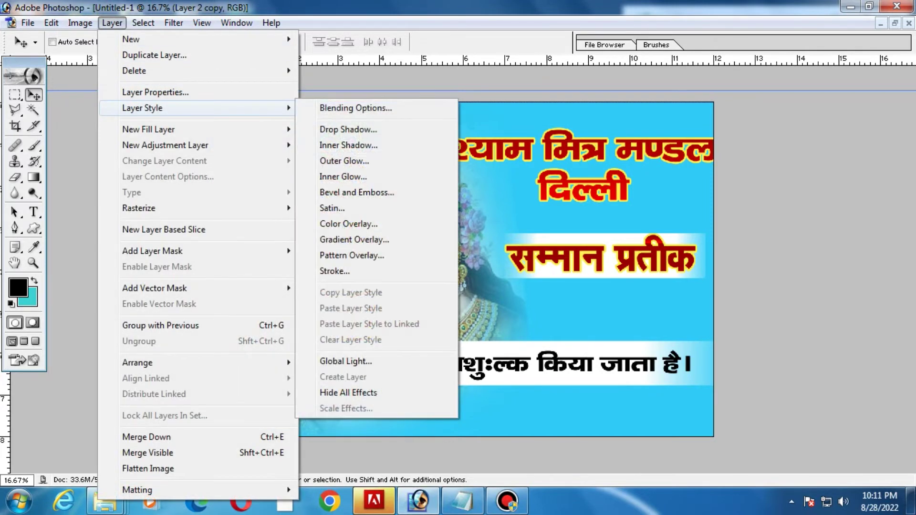
left_click(354, 240)
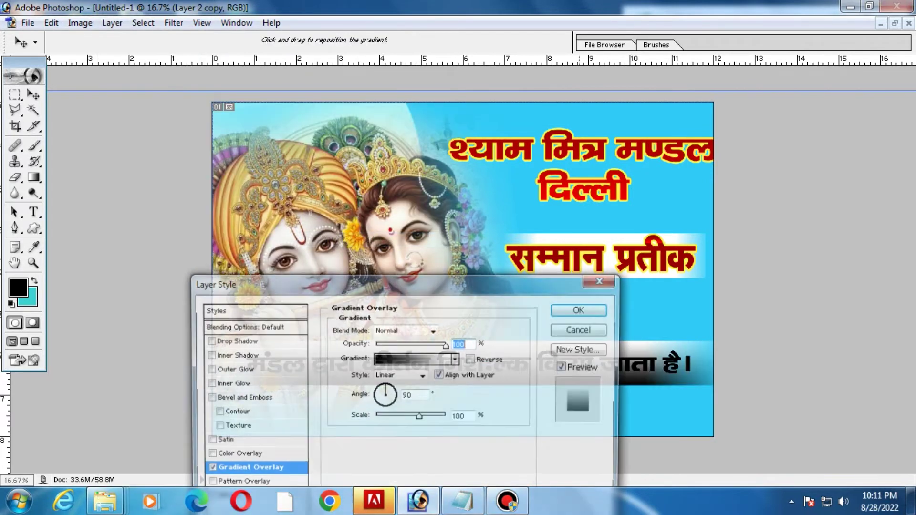
left_click_drag(334, 282, 554, 28)
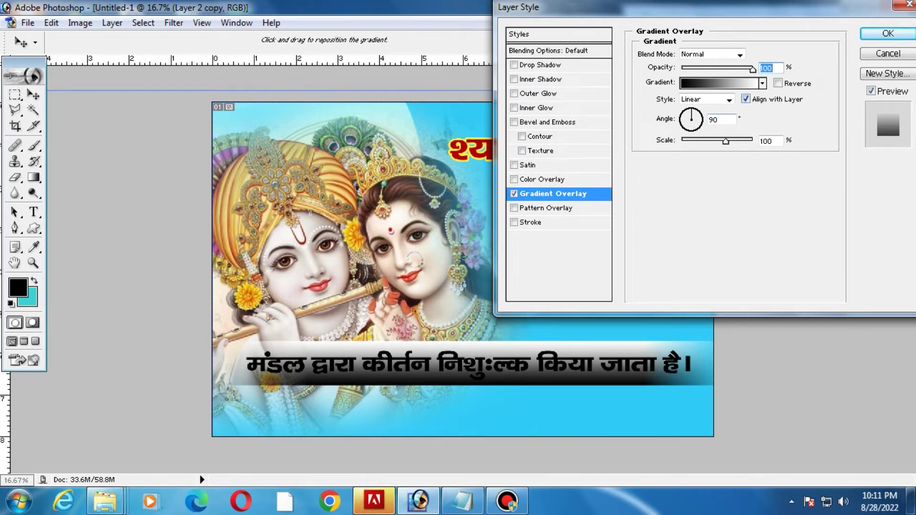
left_click(762, 84)
left_click(720, 134)
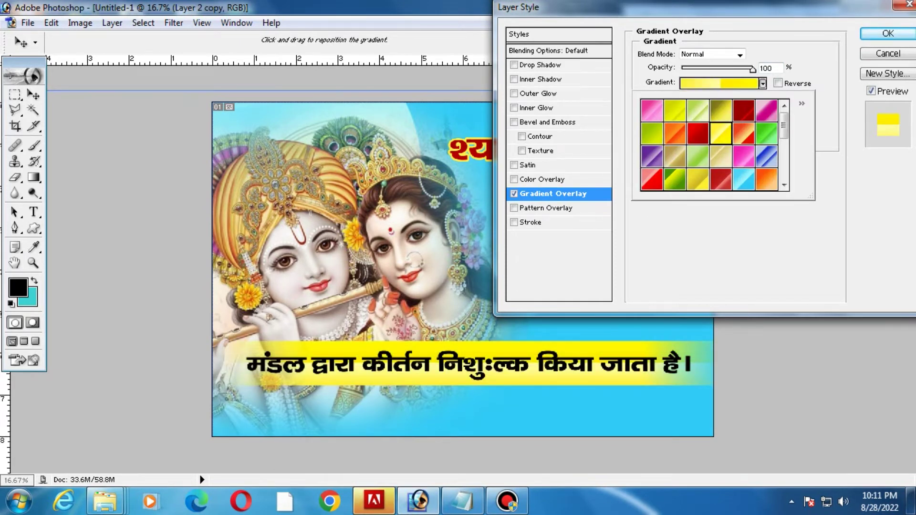
key("Return")
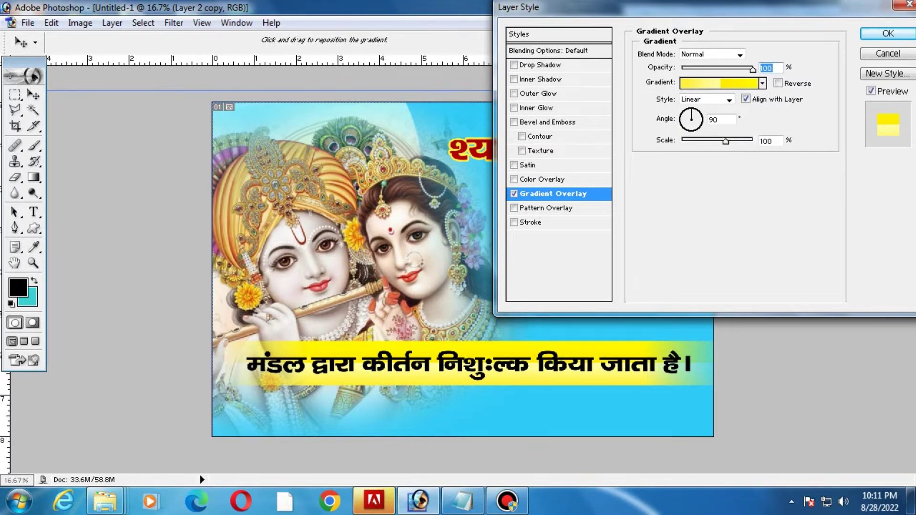
key("Return")
key("ctrl+plus")
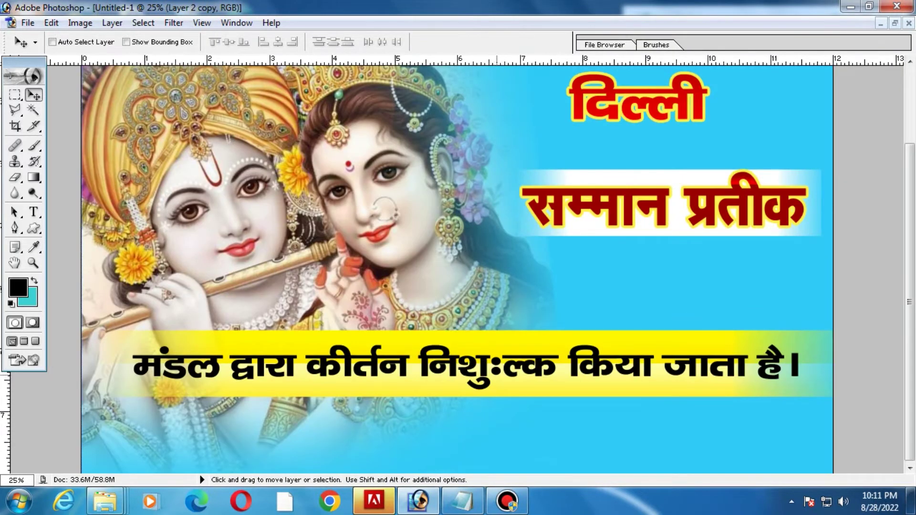
Duplicate the subtitle line, shrink it to about a third, and move it lower left
left_click_drag(544, 381, 511, 458)
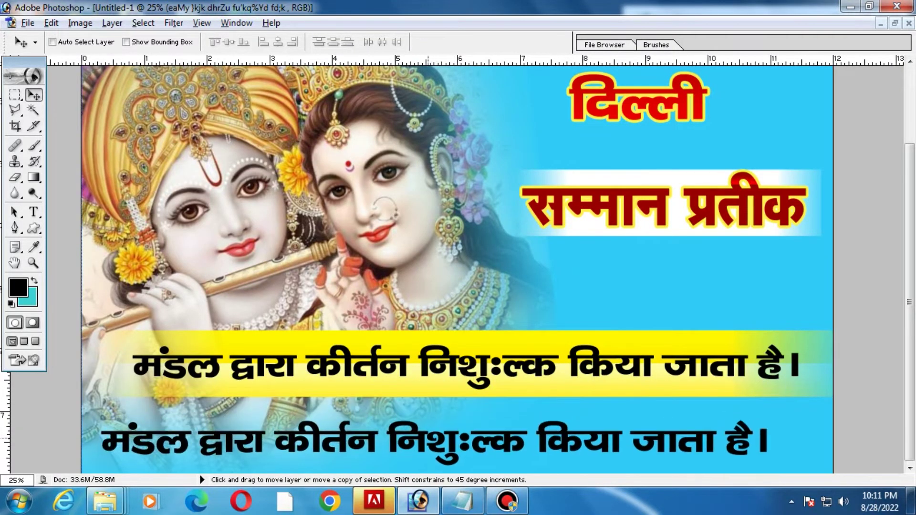
key("ctrl+t")
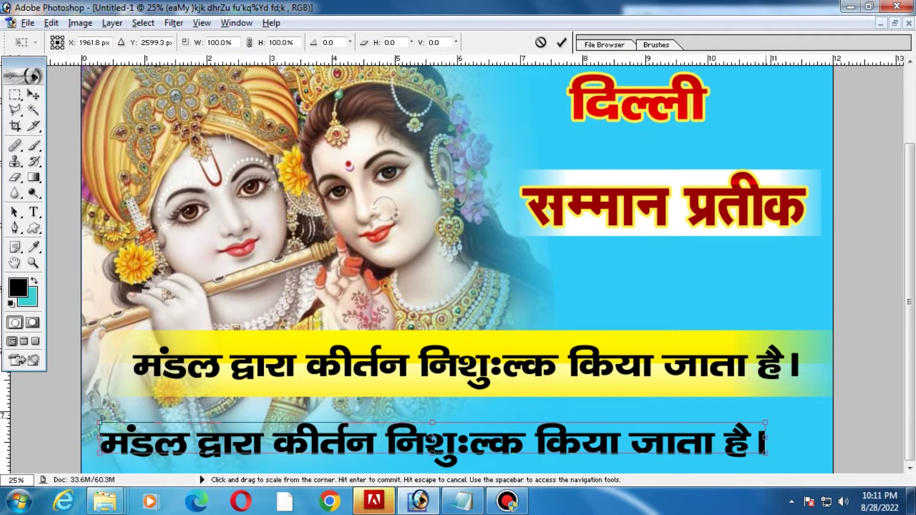
left_click_drag(768, 467, 550, 445)
key("Return")
left_click_drag(432, 439, 304, 445)
Replace its text with 'अध्यक्ष' above the president's name and shift the block left
left_click(33, 211)
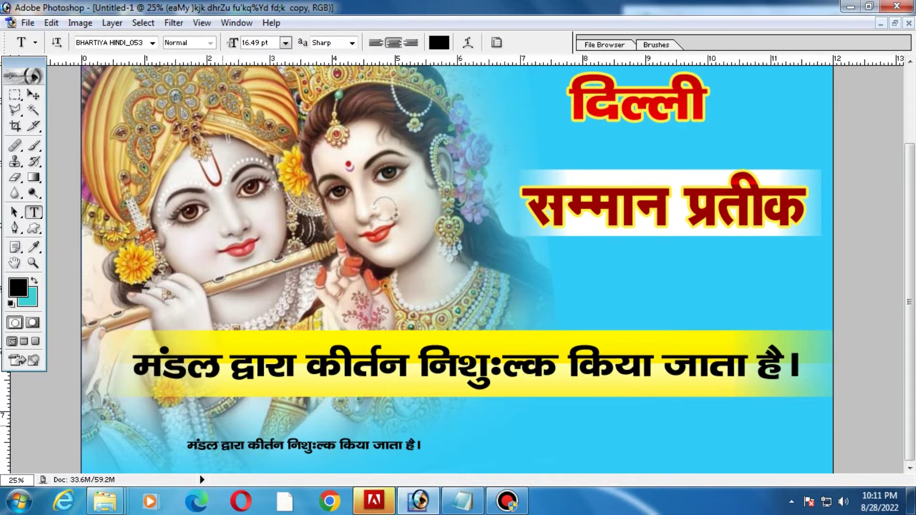
left_click(304, 445)
key("ctrl+a")
type("v")
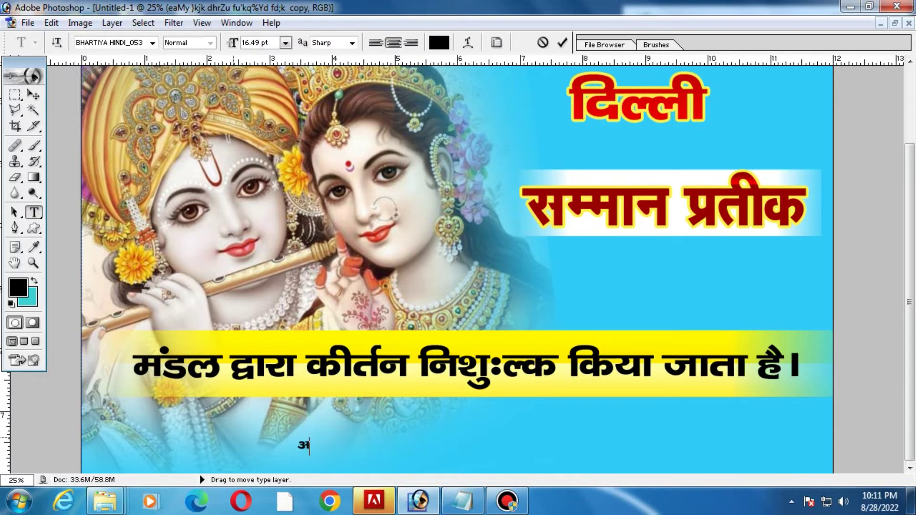
type("/;{k")
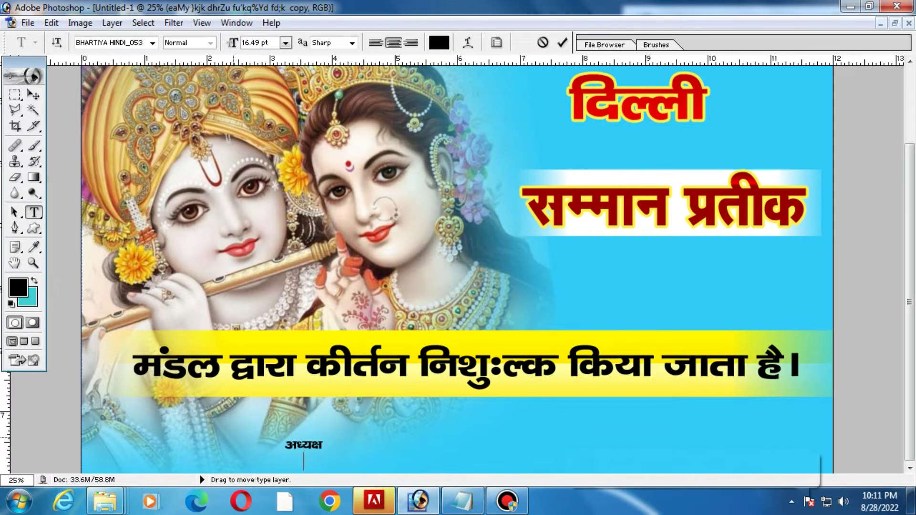
key("Return")
type("jk")
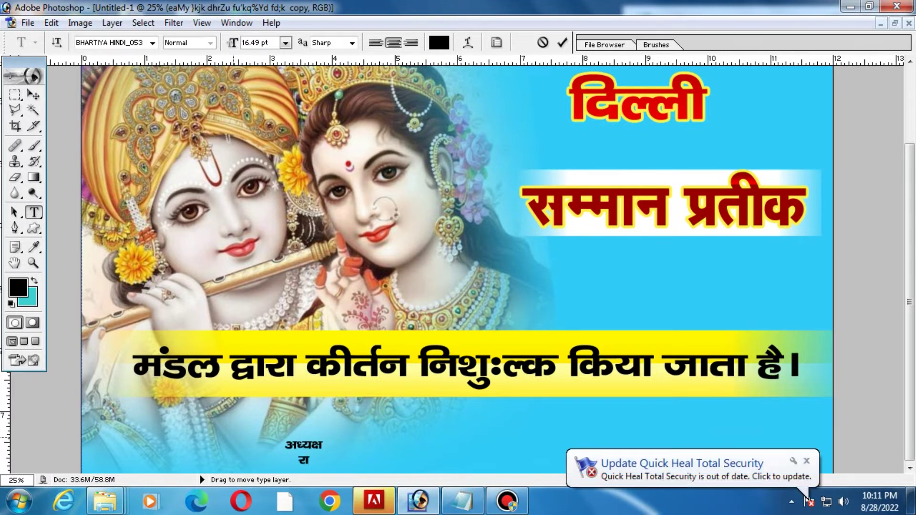
left_click(805, 460)
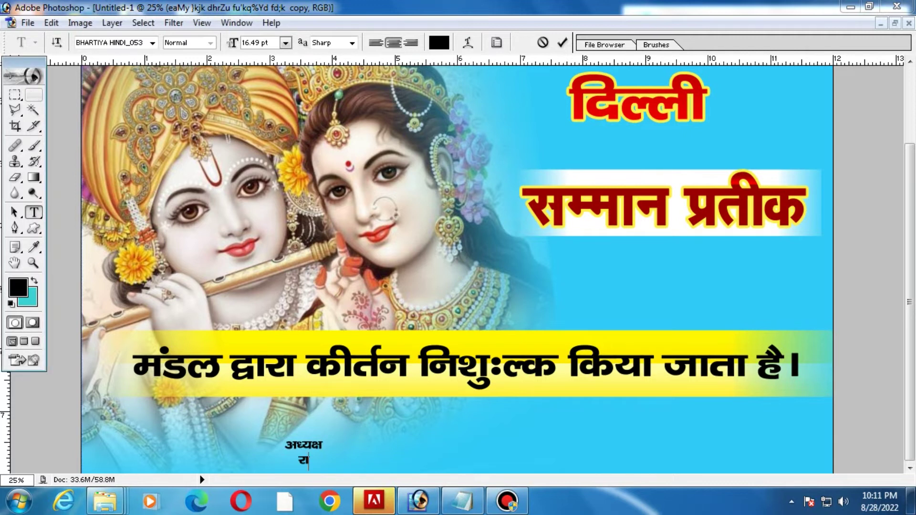
type("ek")
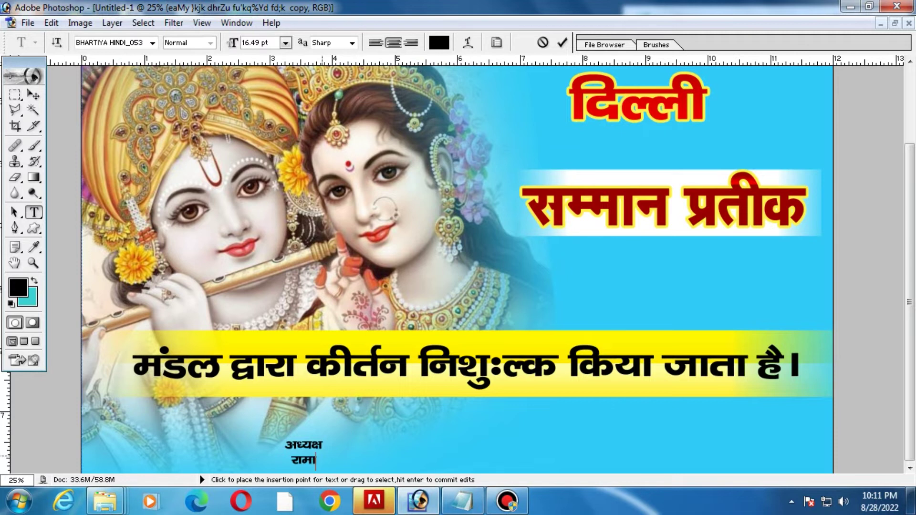
type("orkj")
key("ctrl+a")
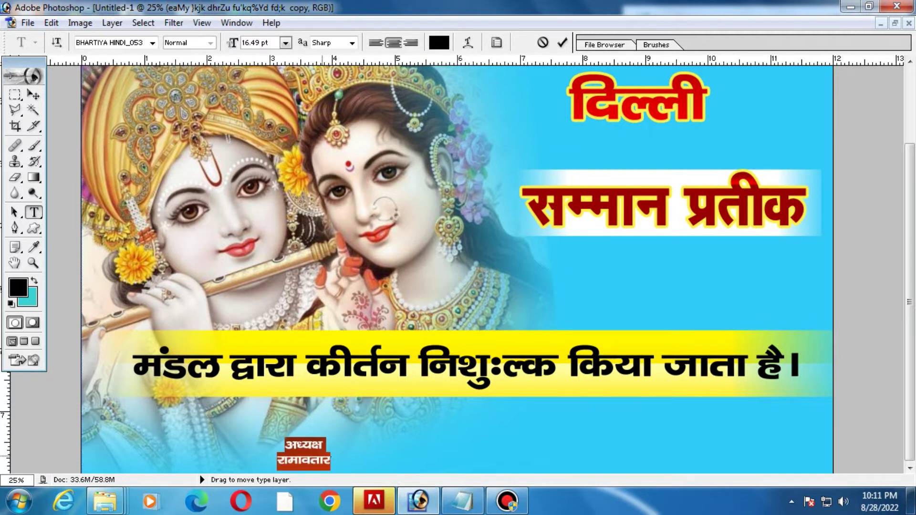
left_click(33, 95)
left_click_drag(303, 453, 233, 453)
key("ctrl+minus")
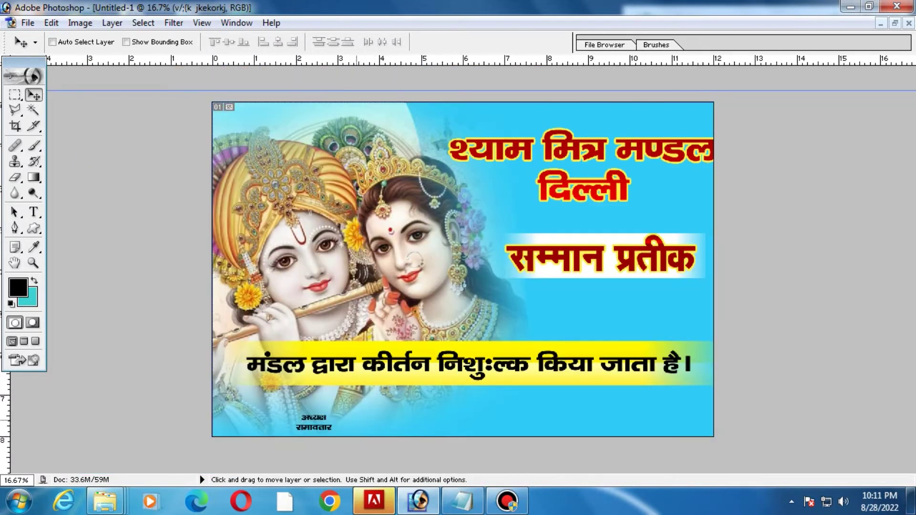
Enlarge the officer block to about 130% and place a copy to its right
key("ctrl+t")
left_click_drag(335, 407, 343, 406)
key("Return")
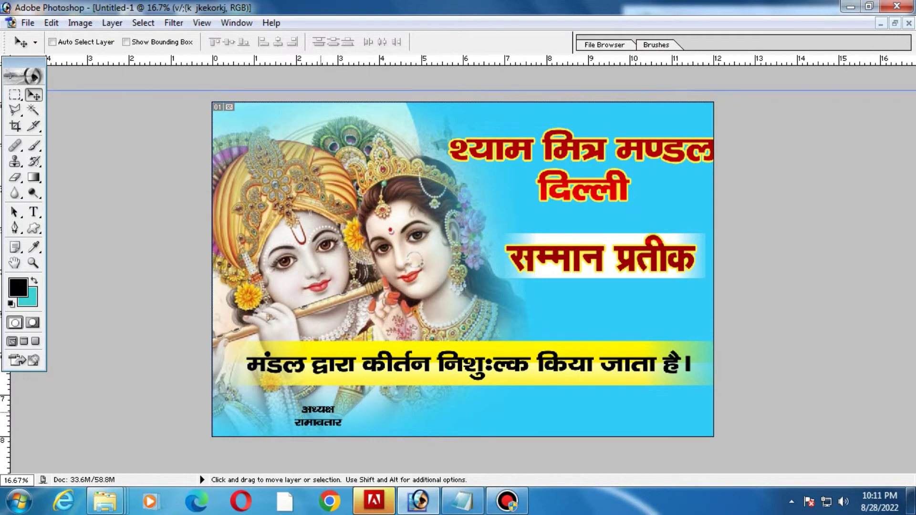
left_click_drag(318, 415, 480, 414)
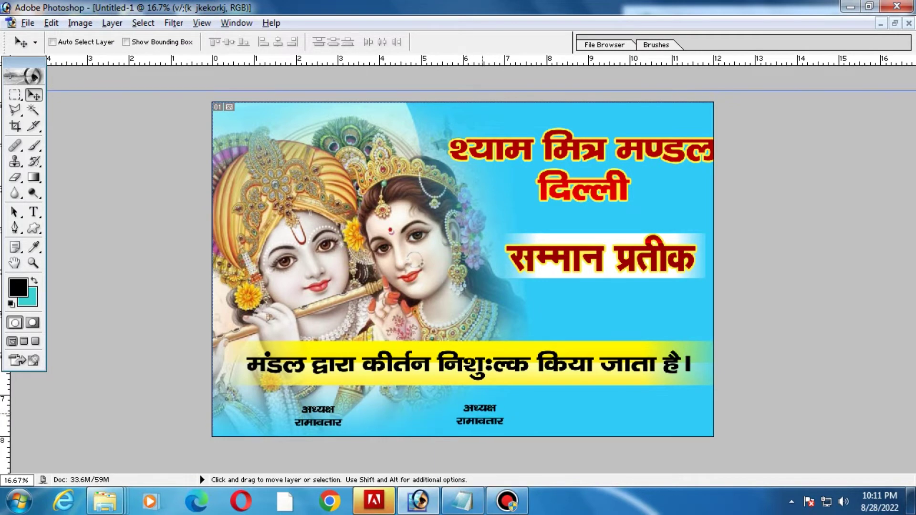
left_click_drag(270, 233, 666, 435)
Change the copy's title from अध्यक्ष to उपाध्यक्ष
key("t")
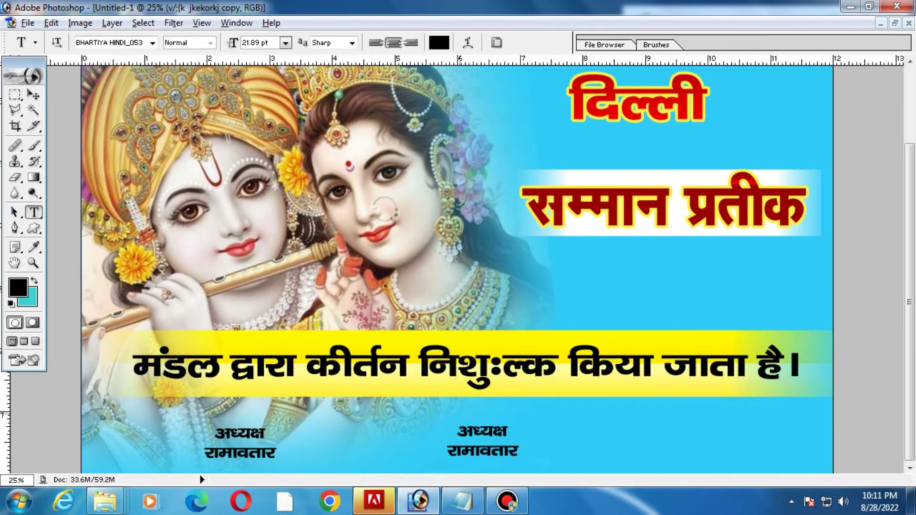
left_click_drag(458, 431, 511, 432)
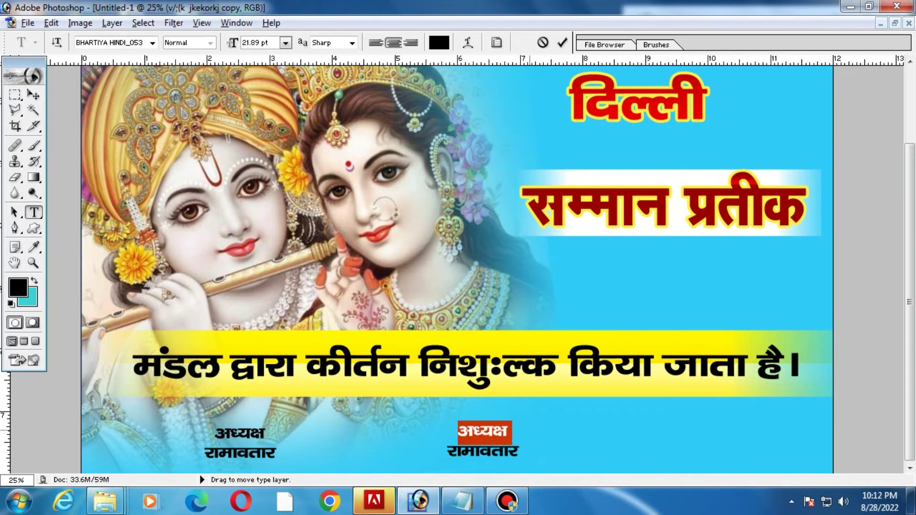
key("BackSpace")
type("mik")
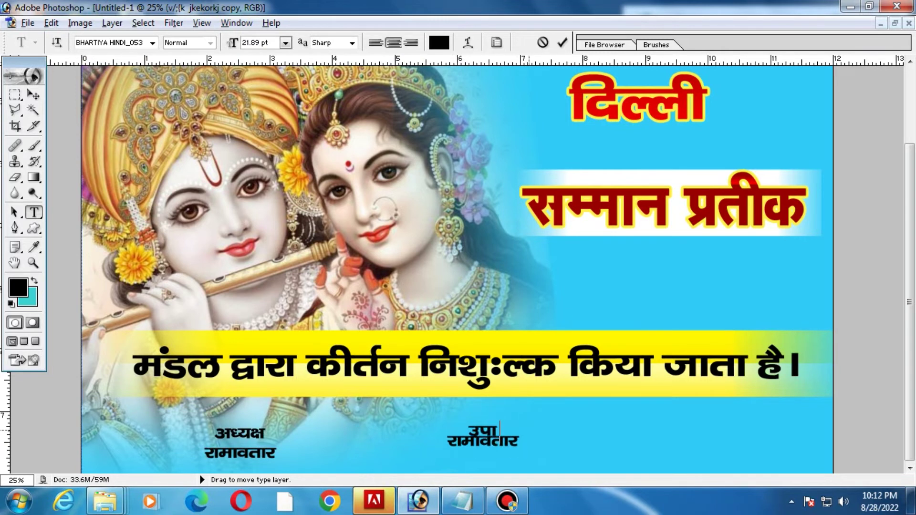
type("/;{k")
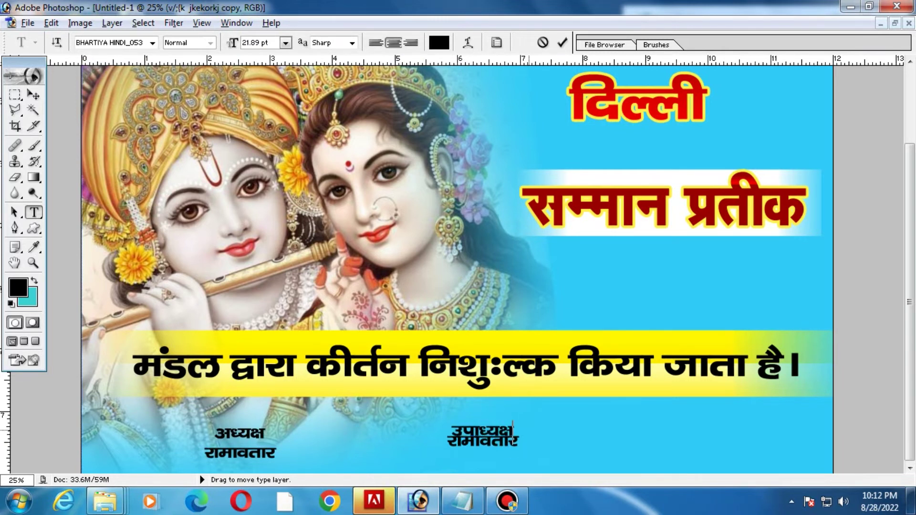
left_click(33, 95)
Nudge the उपाध्यक्ष block down and set its line spacing to Auto
key("shift+Down")
key("shift+Down")
key("shift+Down")
key("shift+Down")
key("shift+Down")
key("shift+Down")
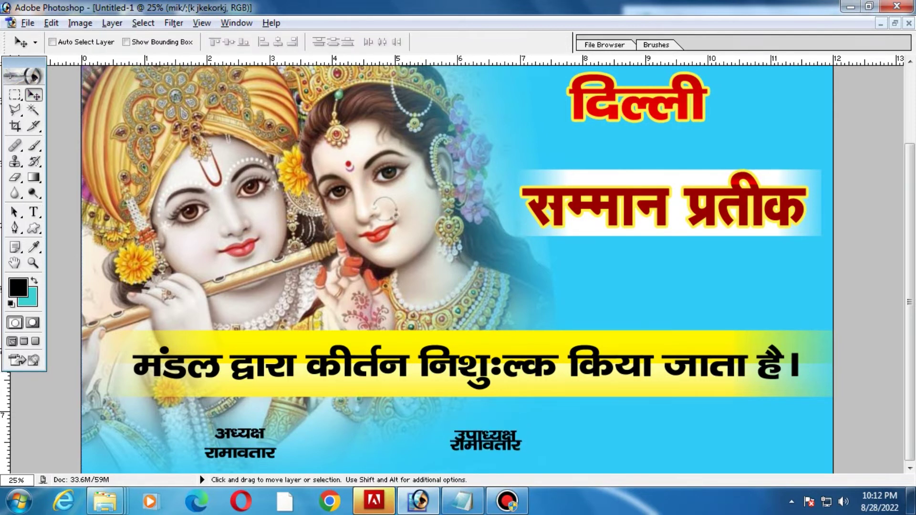
key("t")
left_click_drag(450, 430, 521, 458)
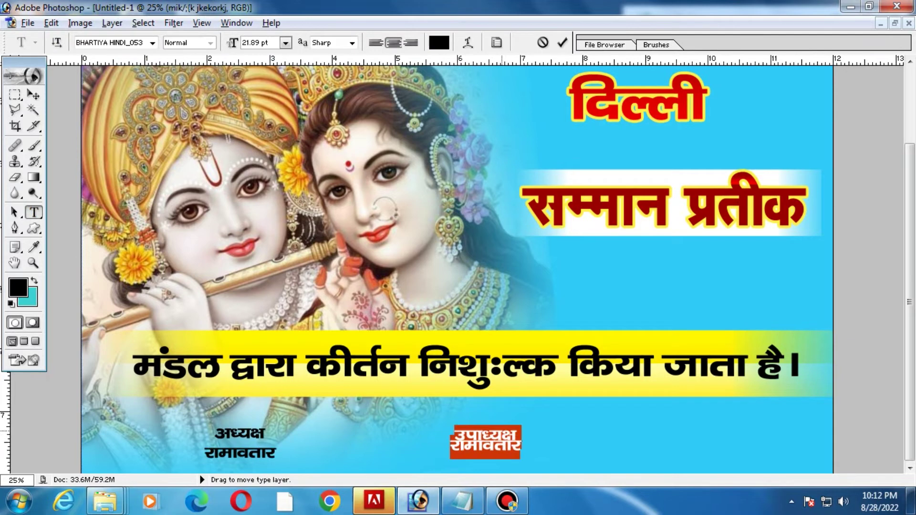
left_click(496, 42)
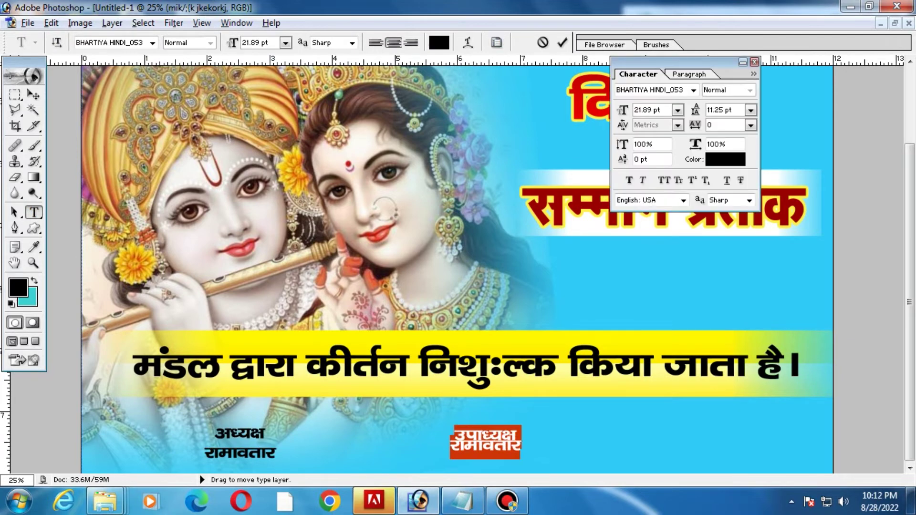
left_click(750, 110)
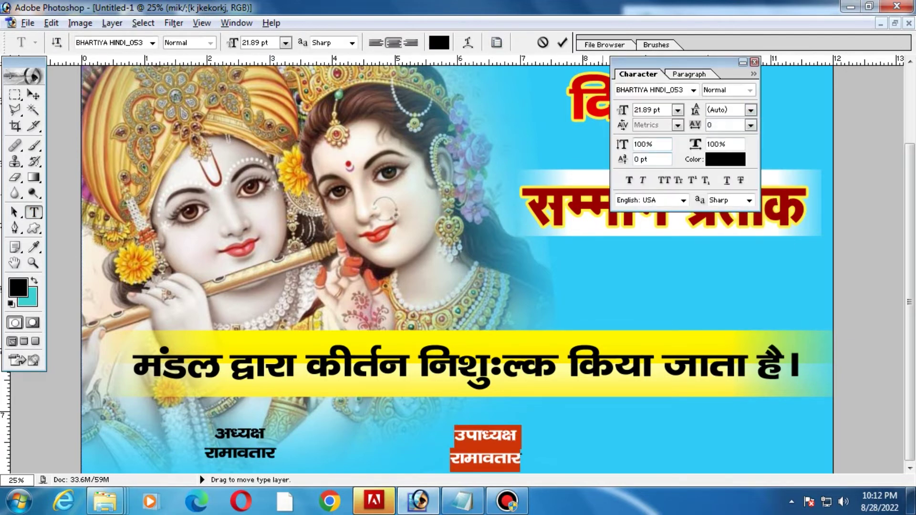
left_click(33, 95)
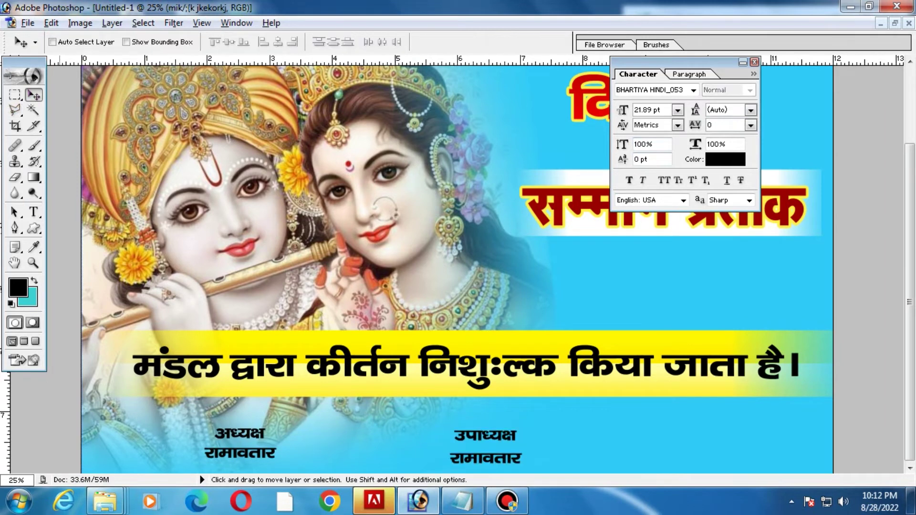
Replace the officer name under उपाध्यक्ष with a different person's name
left_click(34, 213)
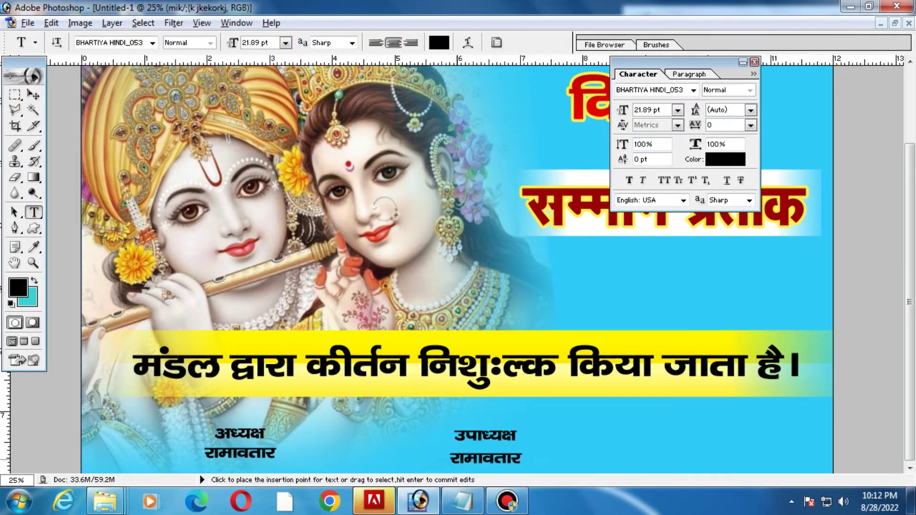
left_click_drag(449, 459, 521, 459)
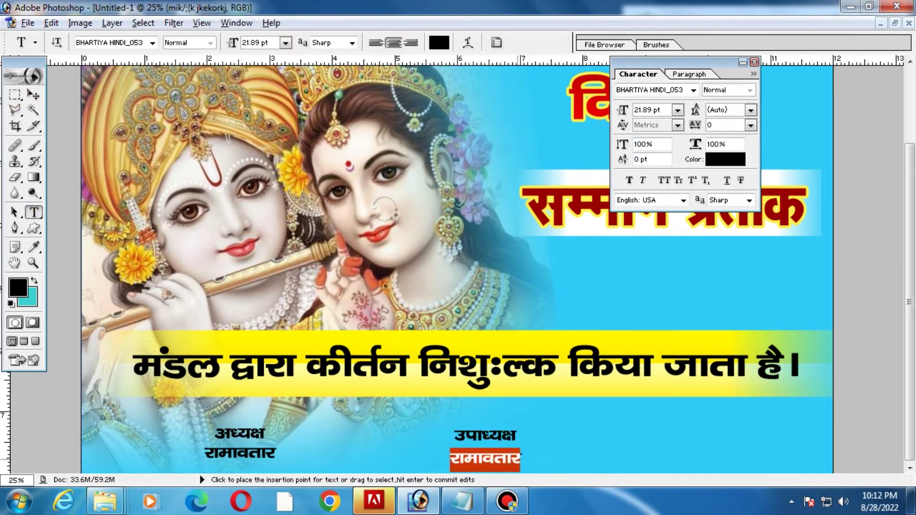
key("BackSpace")
key("ctrl+a")
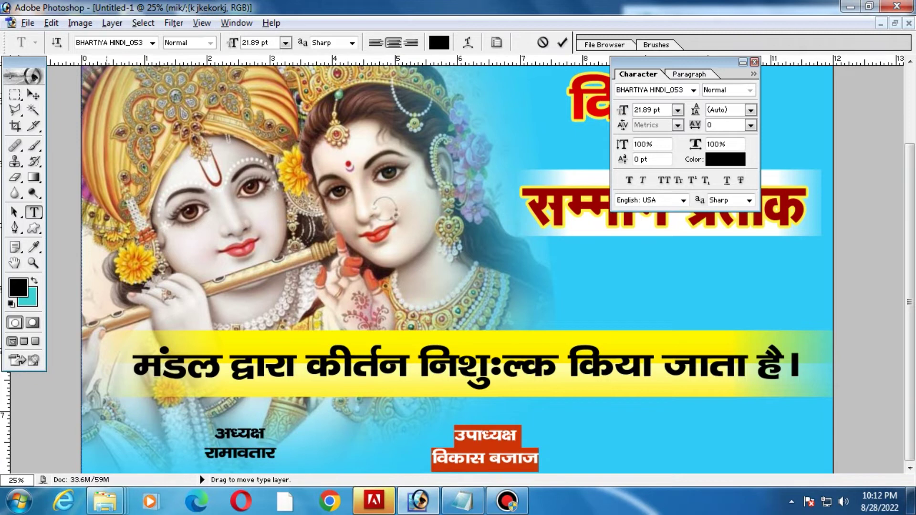
left_click(34, 95)
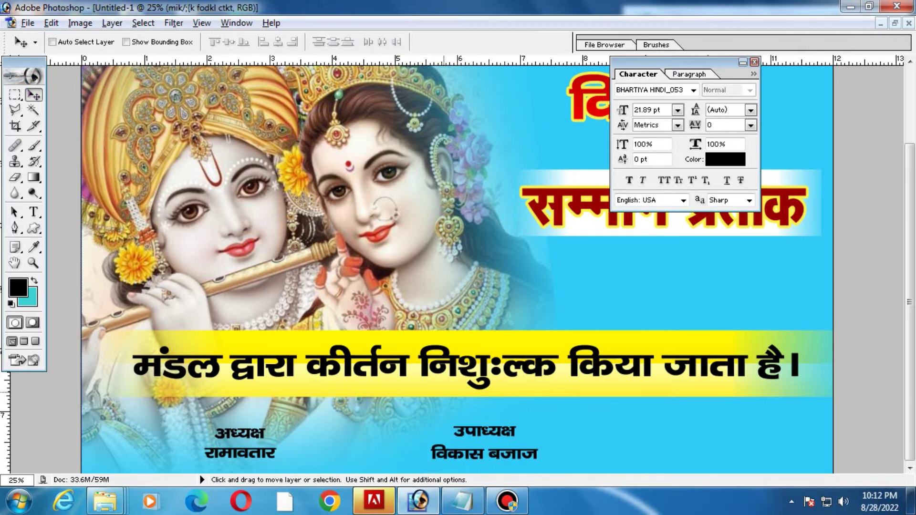
Duplicate the name block to the banner's right side and retitle the copy सचिव
left_click_drag(485, 442, 753, 441)
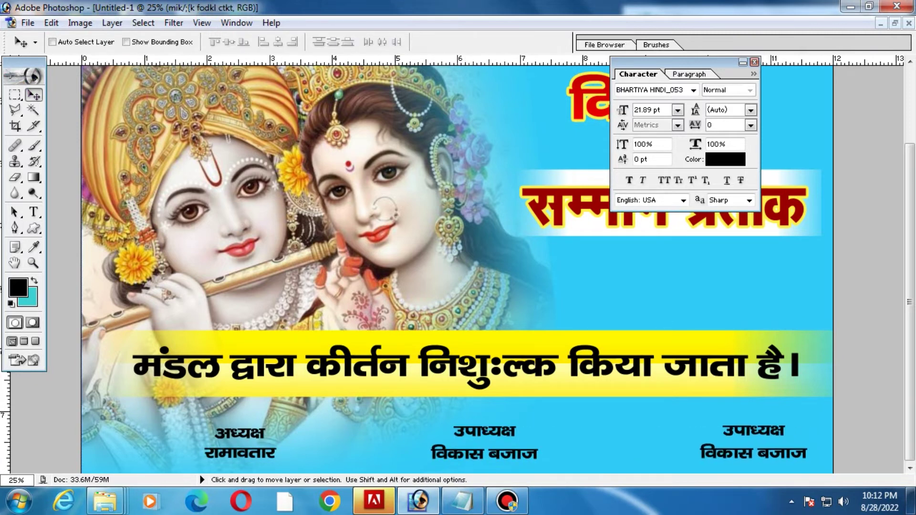
key("t")
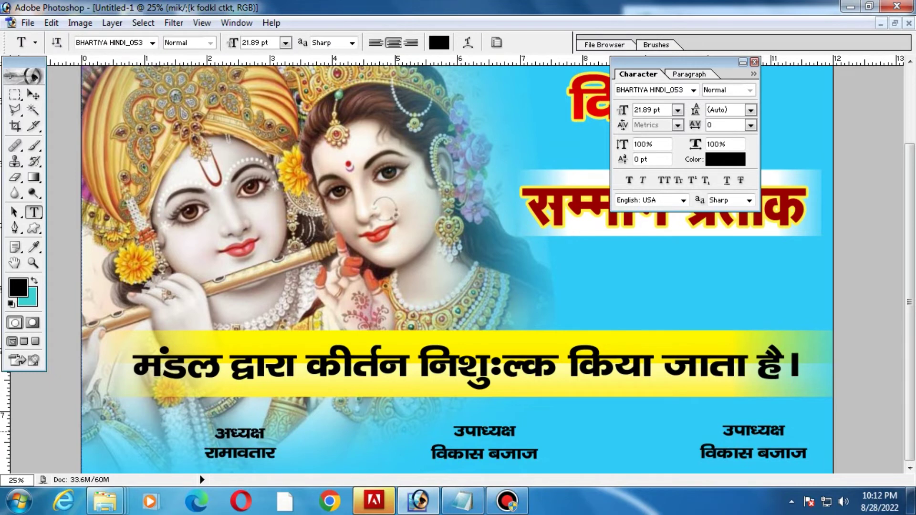
left_click_drag(723, 431, 789, 431)
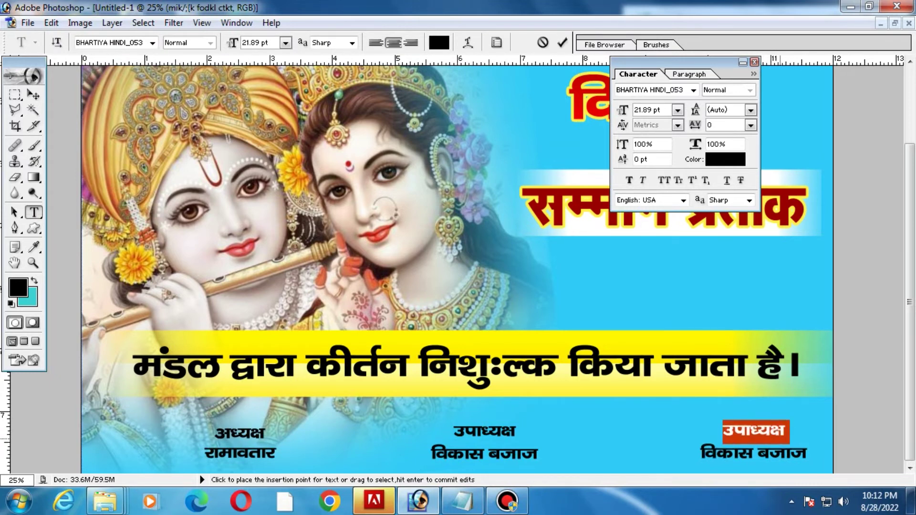
type("lfp")
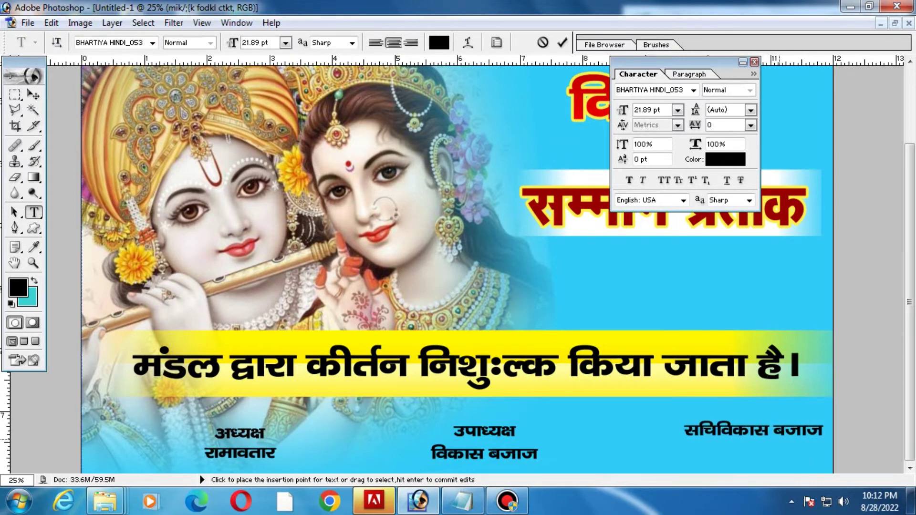
type("o")
key("Return")
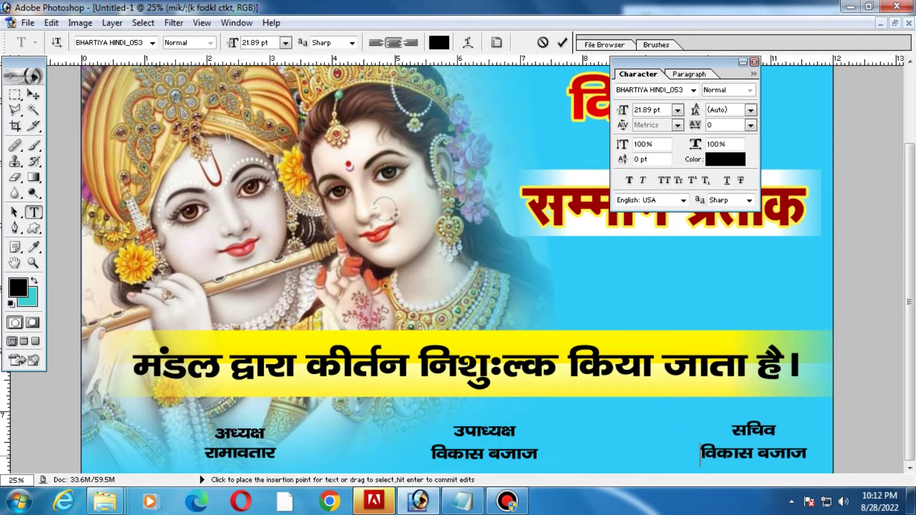
Enter the secretary's name under सचिव and nudge that block slightly left
key("shift+End")
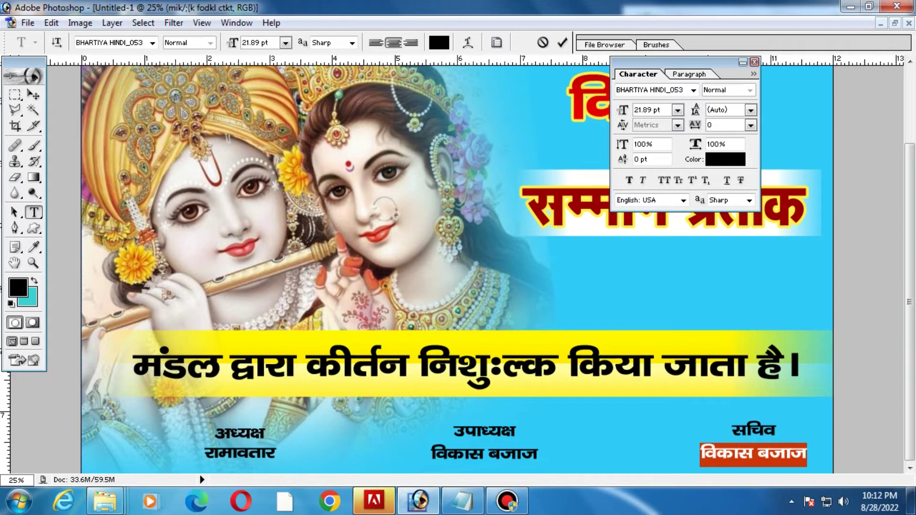
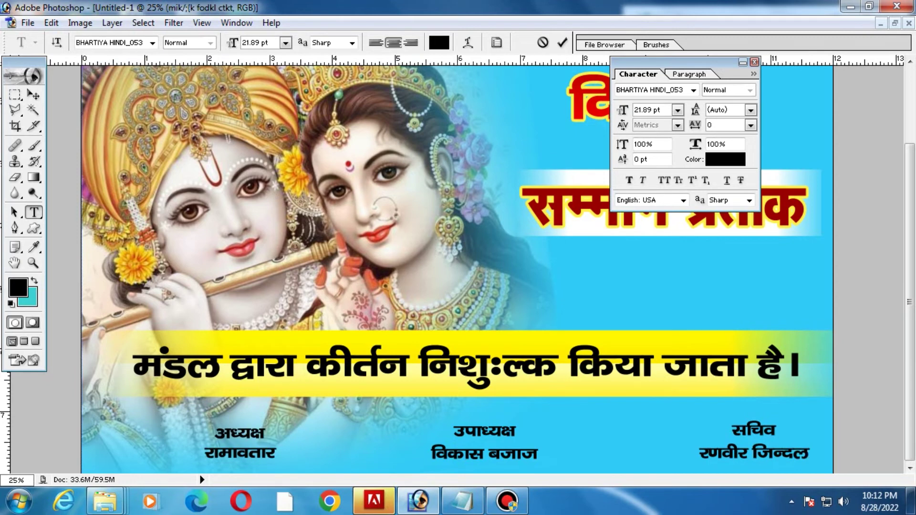
key("ctrl+Return")
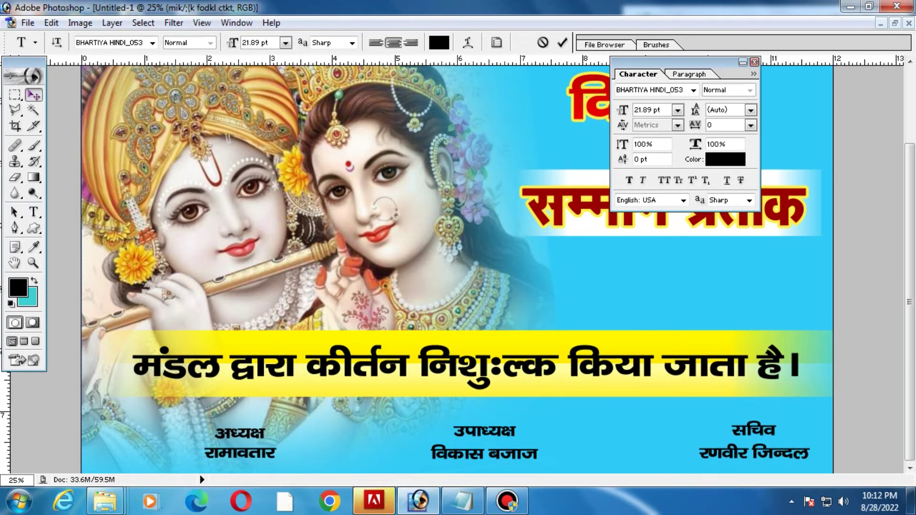
left_click_drag(754, 441, 727, 441)
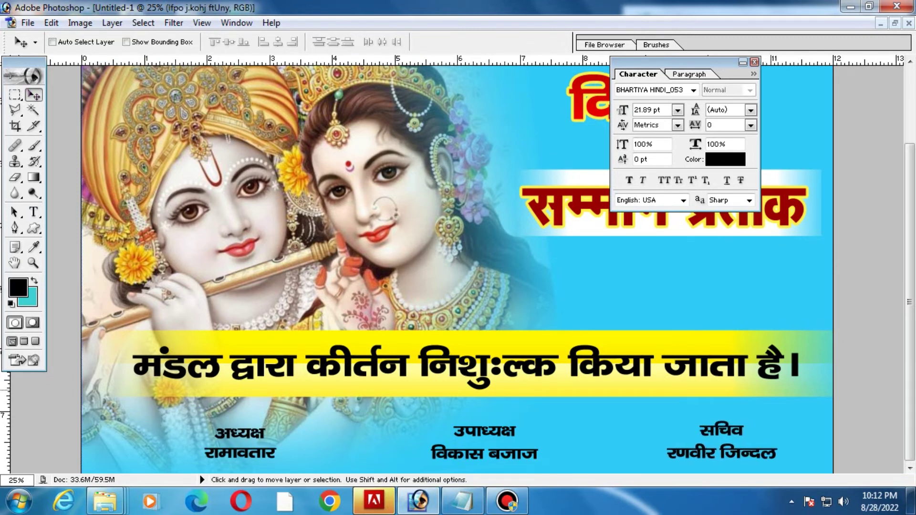
Zoom out to the whole card and make the Radha-Krishna image the active layer
key("ctrl+minus")
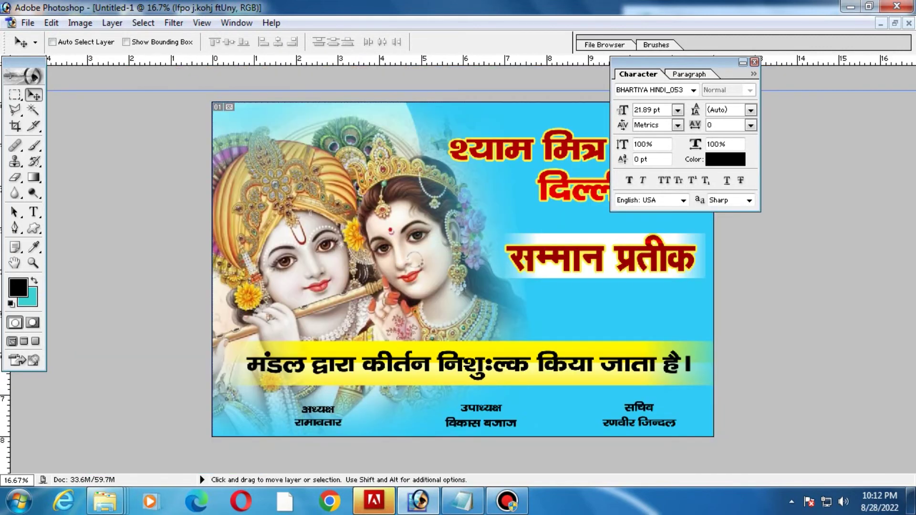
key("shift+Tab")
key("ctrl+plus")
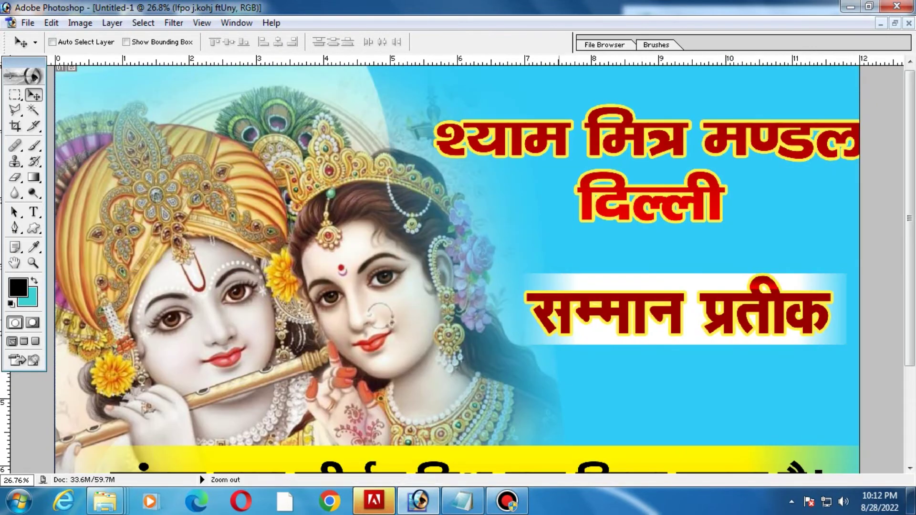
key("ctrl+minus")
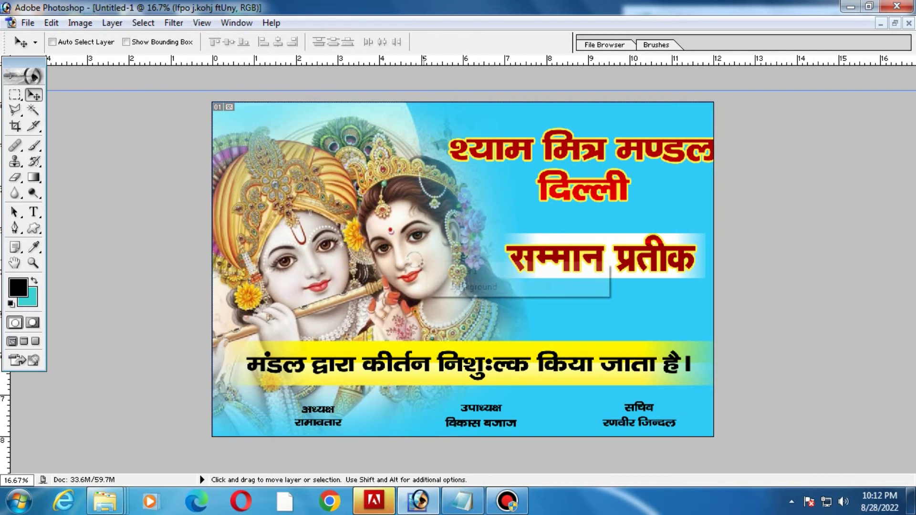
right_click(431, 264)
left_click(465, 272)
right_click(434, 272)
left_click(467, 281)
right_click(446, 277)
left_click(465, 285)
right_click(451, 279)
left_click(468, 286)
right_click(442, 275)
left_click(460, 287)
right_click(419, 249)
left_click(444, 257)
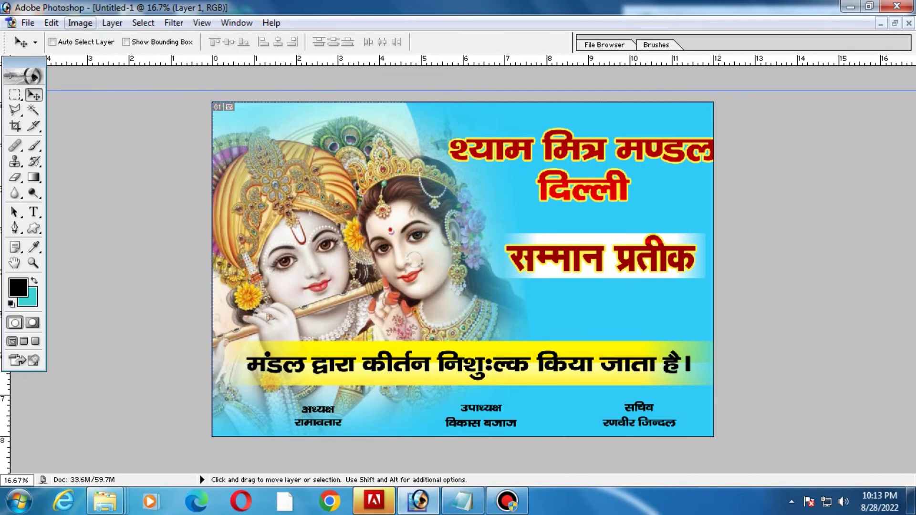
Desaturate the Radha-Krishna picture to greyscale
left_click(80, 23)
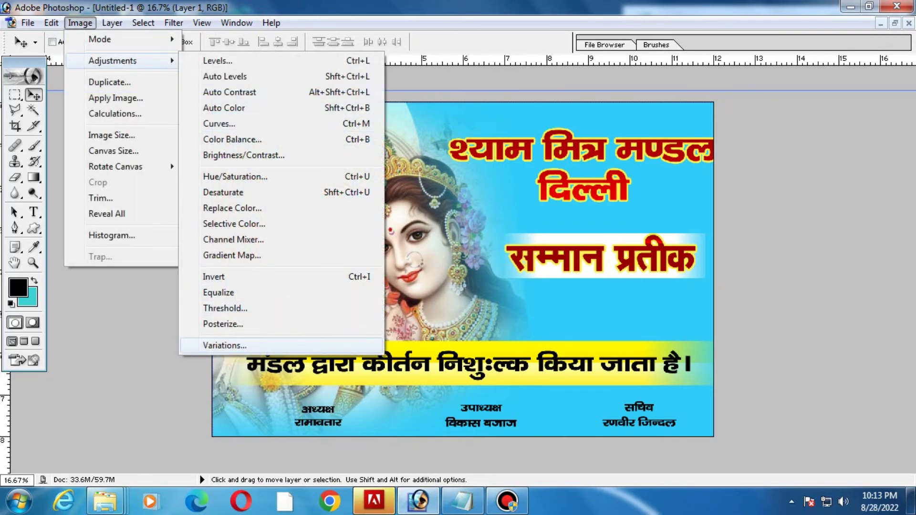
left_click(224, 345)
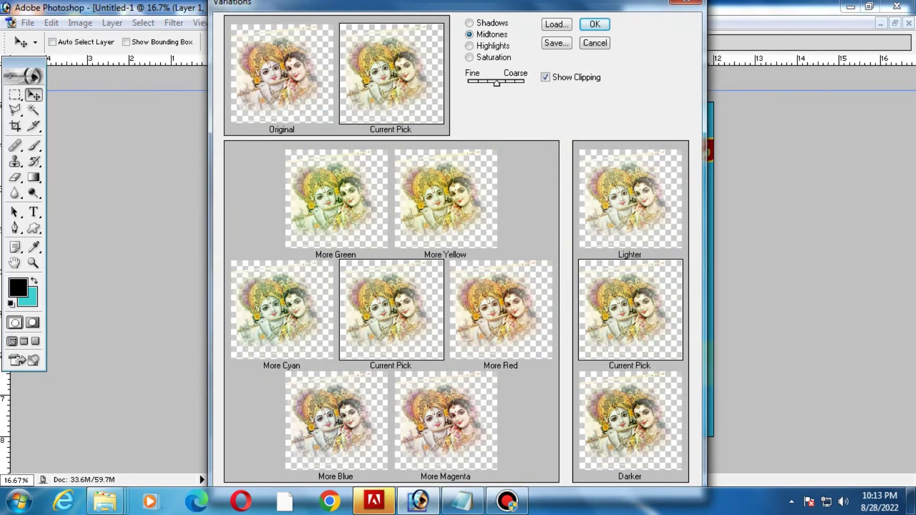
key("Escape")
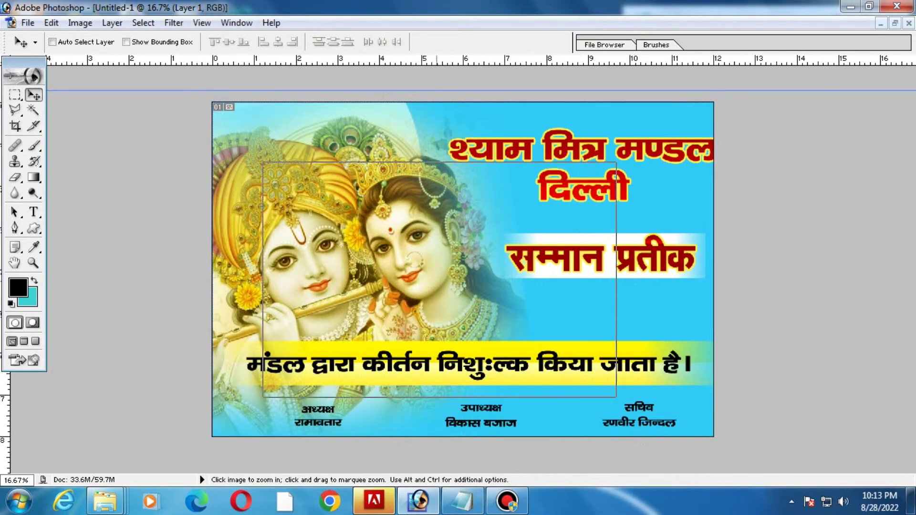
left_click(478, 301, "ctrl")
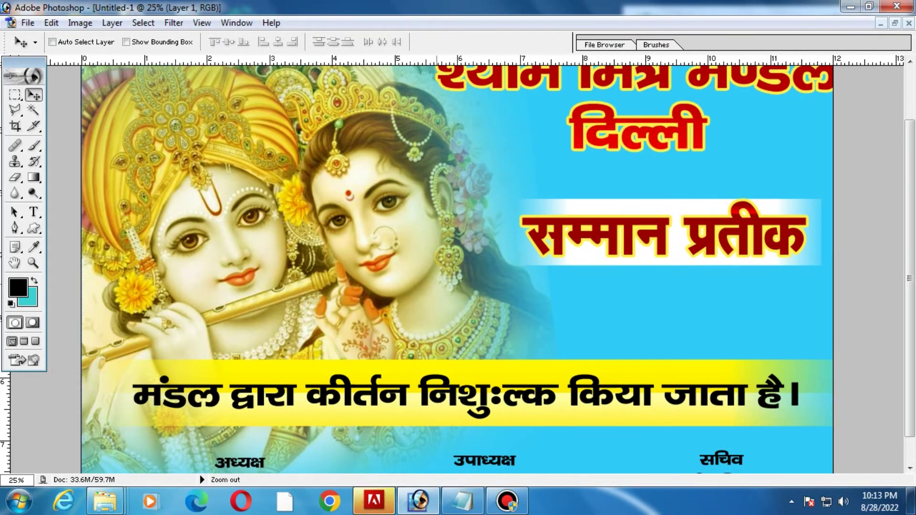
key("ctrl+minus")
key("ctrl+shift+u")
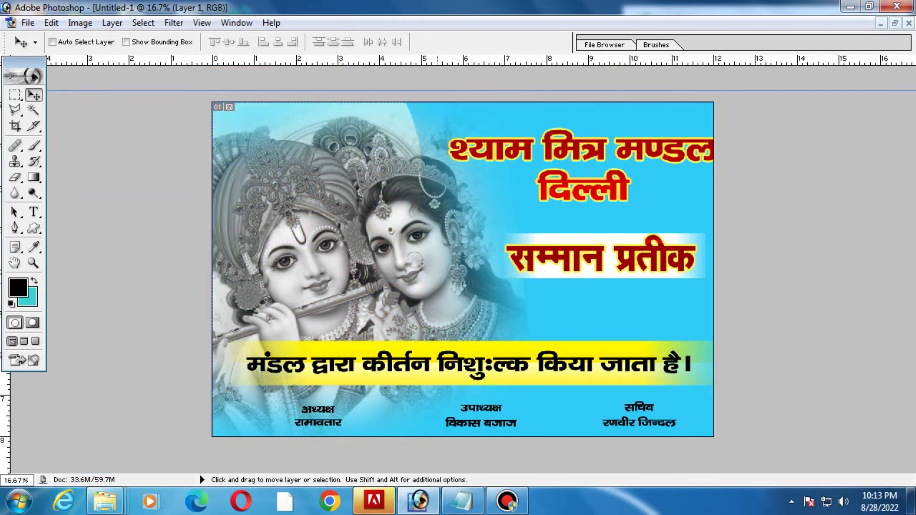
left_click(474, 363, "ctrl")
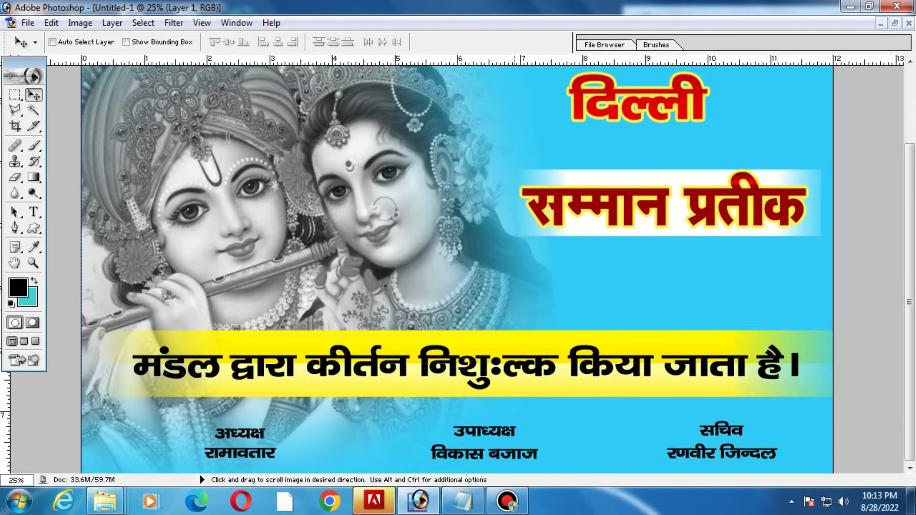
key("ctrl+minus")
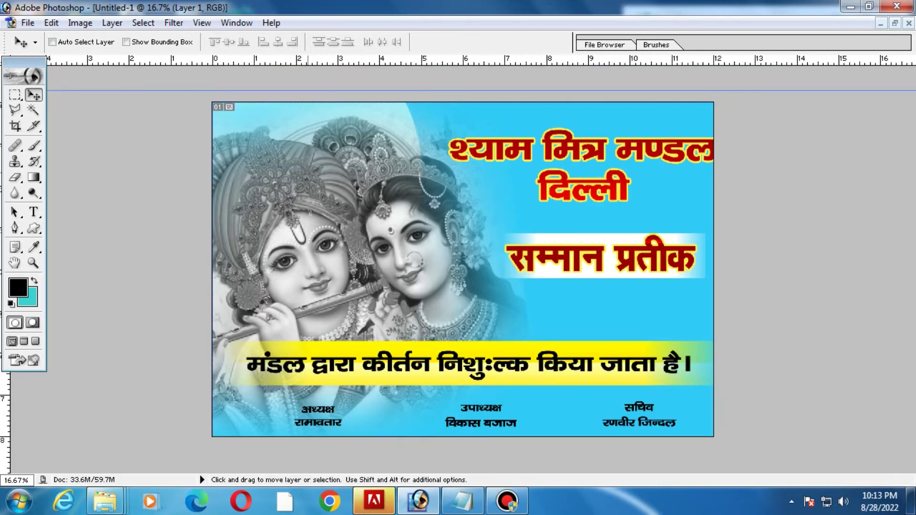
Apply a sepia Variation, then step backward twice to restore the original colours
left_click(80, 23)
mouse_move(113, 61)
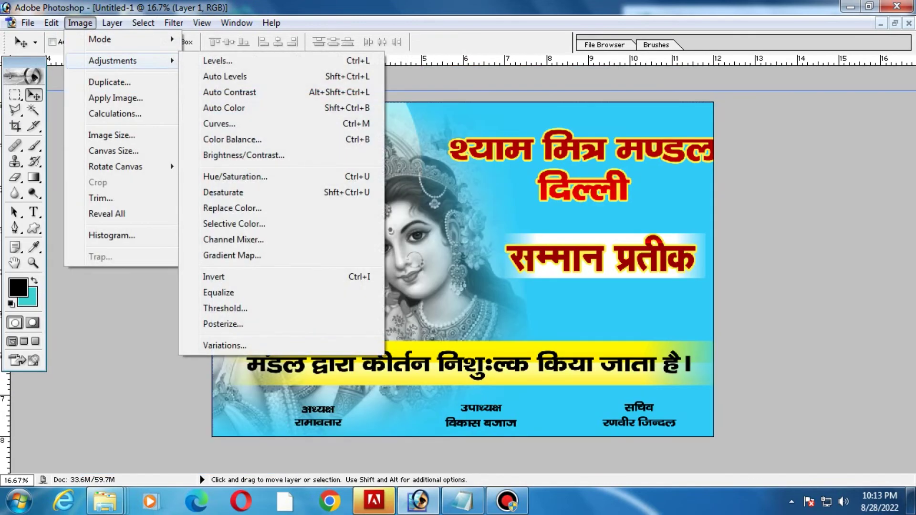
left_click(224, 345)
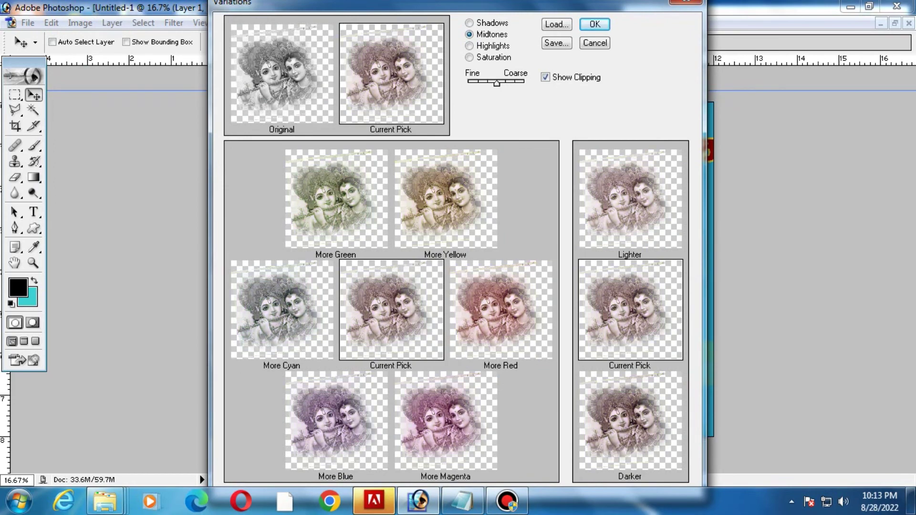
key("Return")
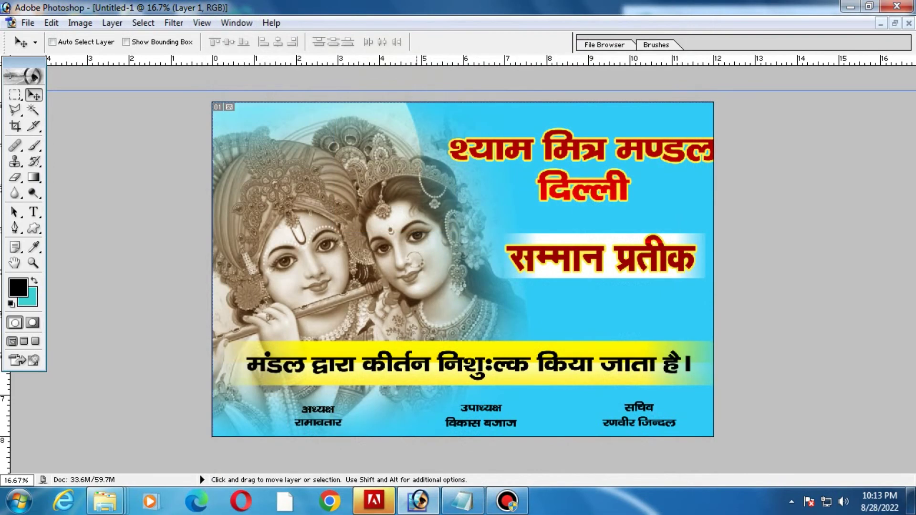
key("alt")
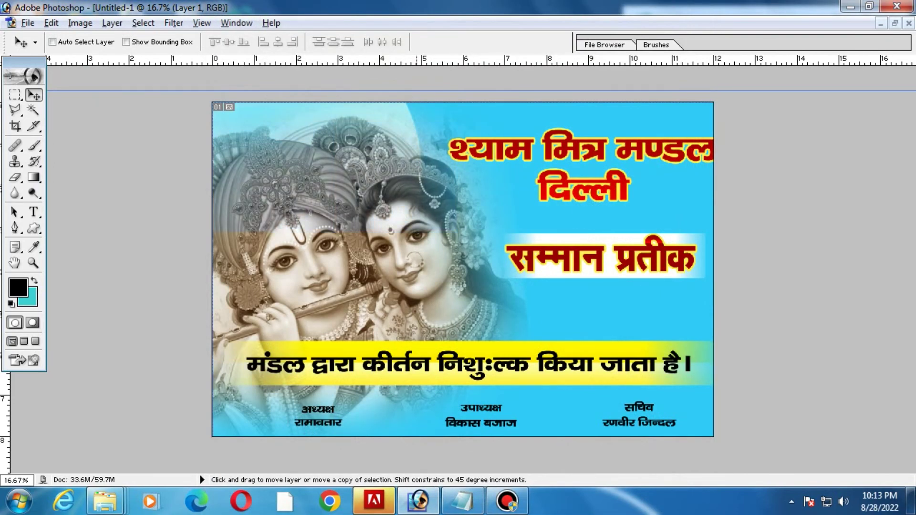
key("ctrl+alt+z")
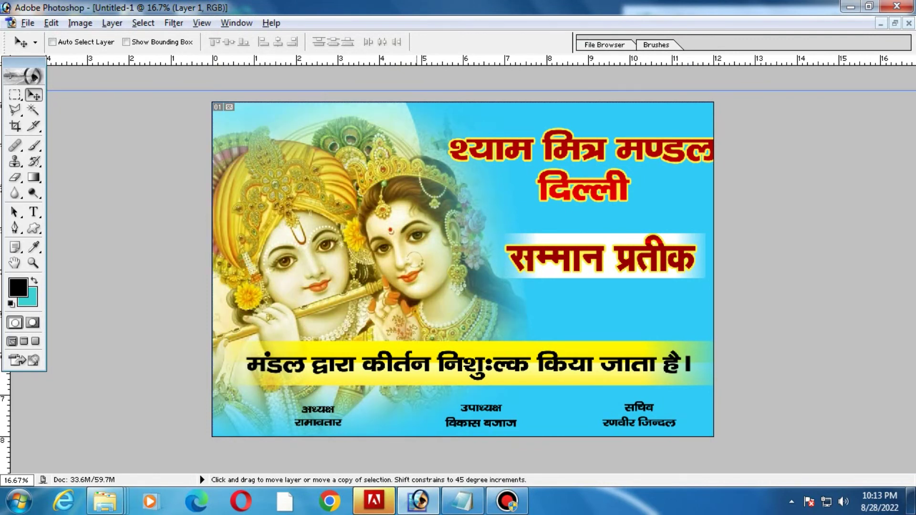
key("ctrl+alt+z")
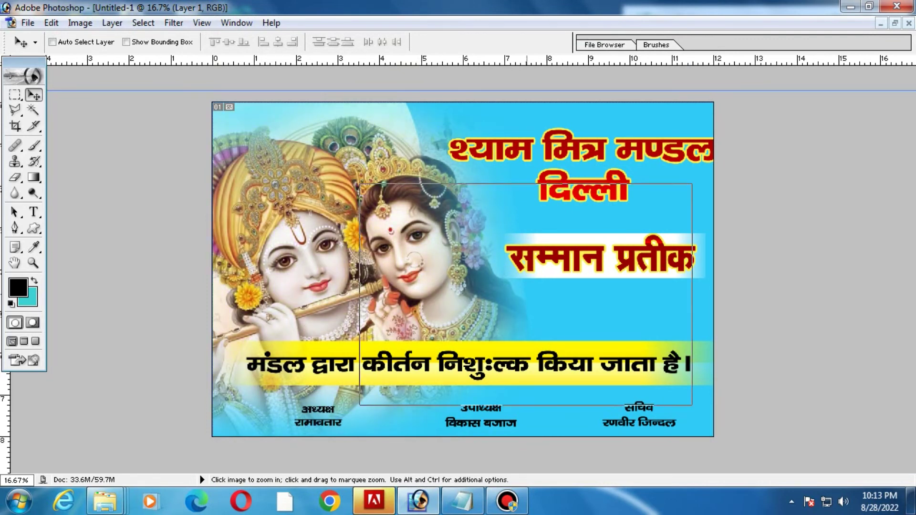
Select the Background layer and set the foreground colour to dark blue
left_click(475, 293, "ctrl")
right_click(694, 280)
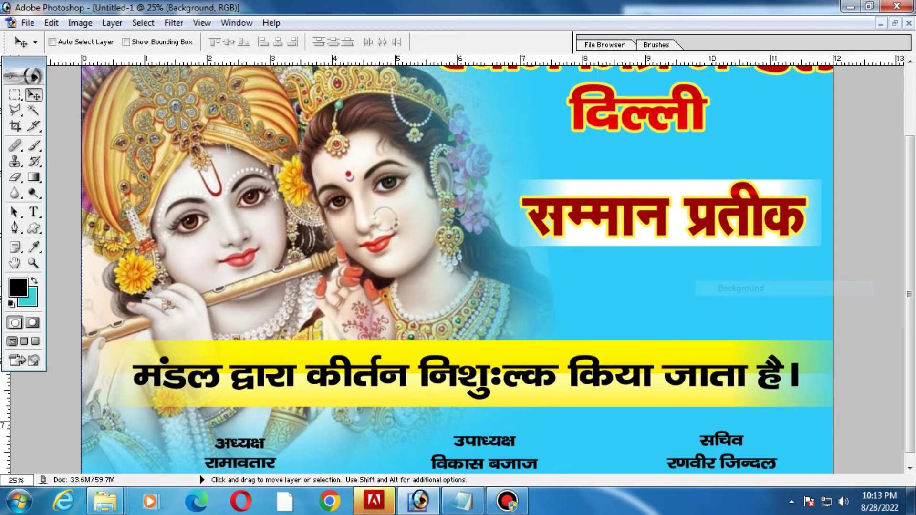
left_click(749, 303)
key("ctrl+minus")
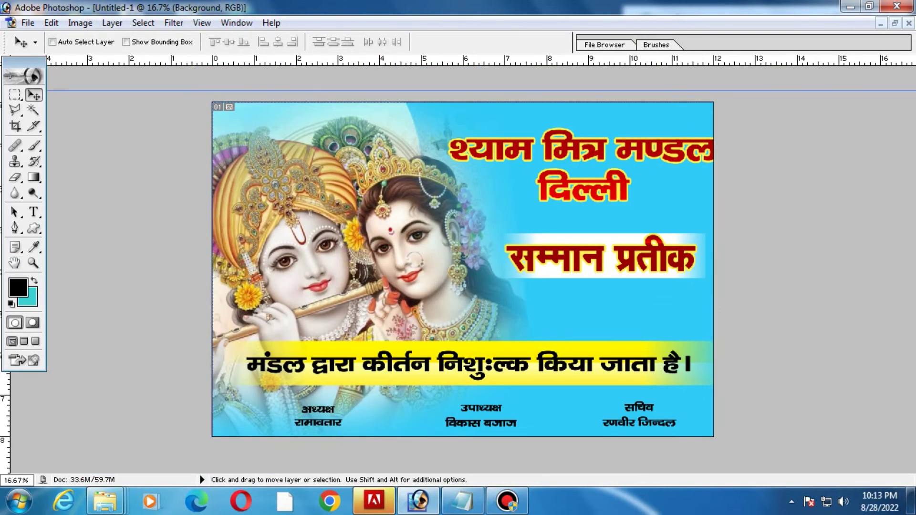
left_click(18, 287)
left_click(758, 218)
left_click_drag(699, 218, 671, 253)
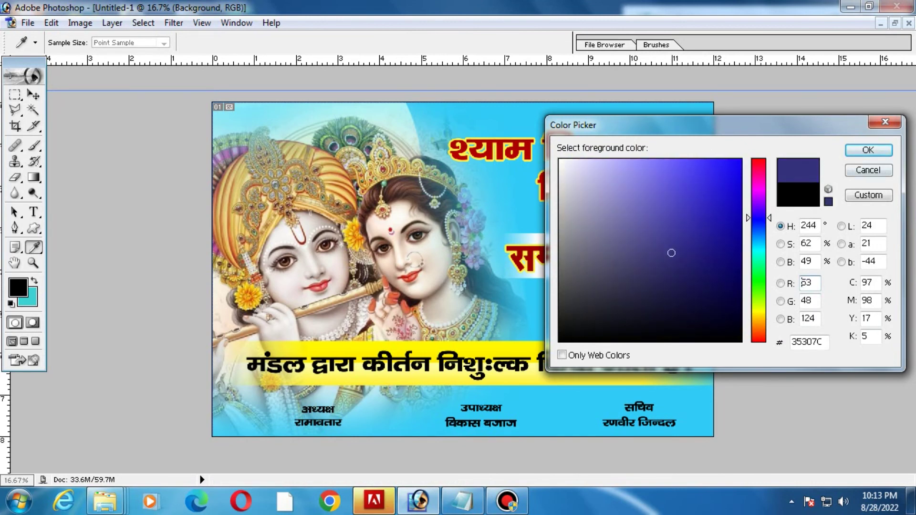
left_click(868, 150)
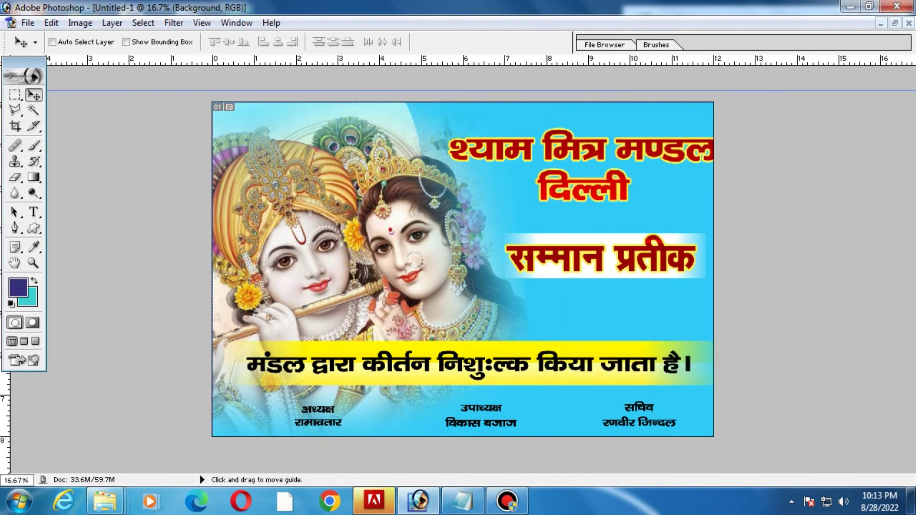
Fill the Background layer with the dark blue foreground colour
left_click(51, 23)
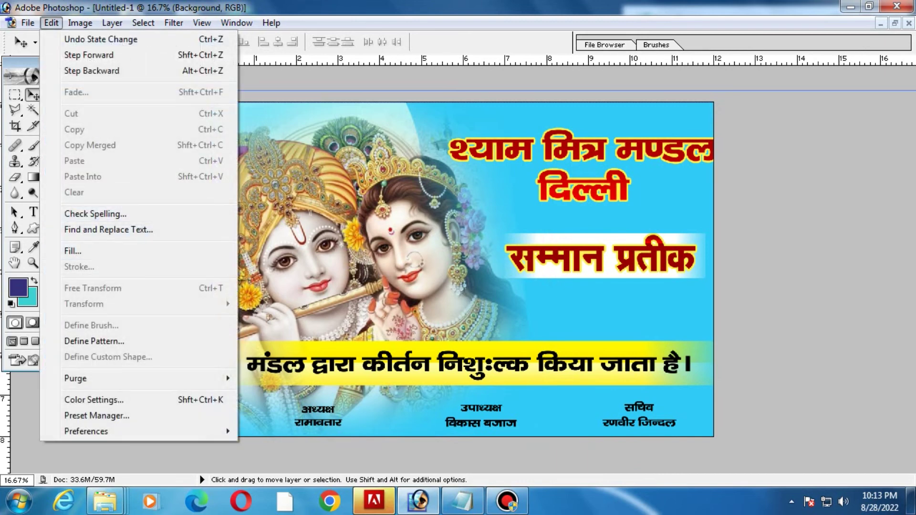
left_click(73, 251)
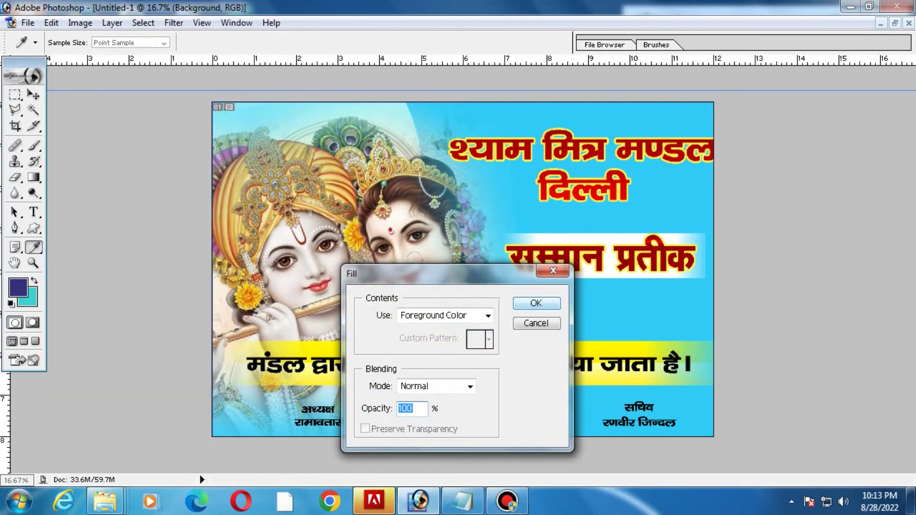
key("Return")
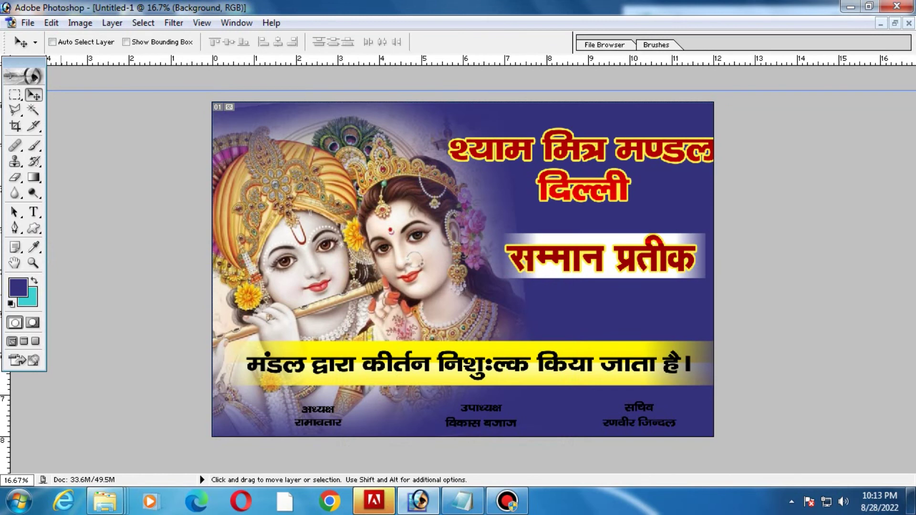
key("ctrl+plus")
key("ctrl+BackSpace")
key("alt+BackSpace")
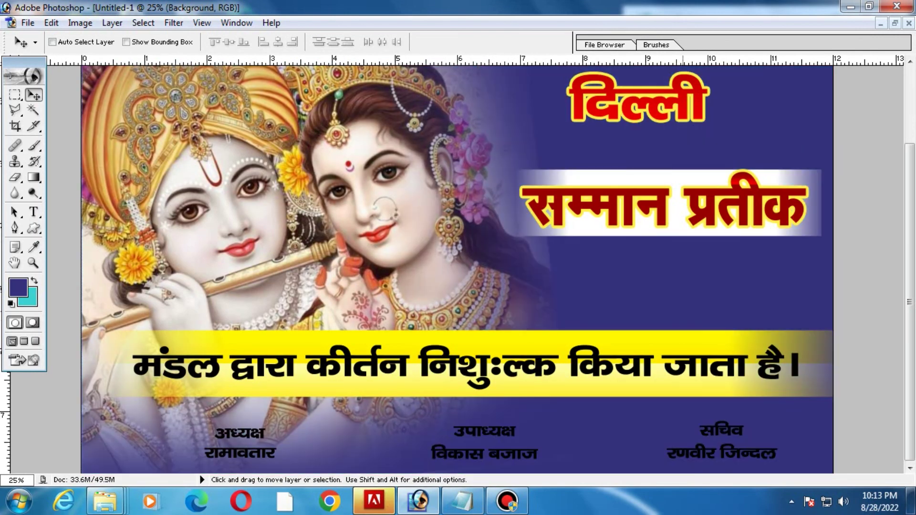
key("space")
Change the अध्यक्ष name block's text colour to white
key("t")
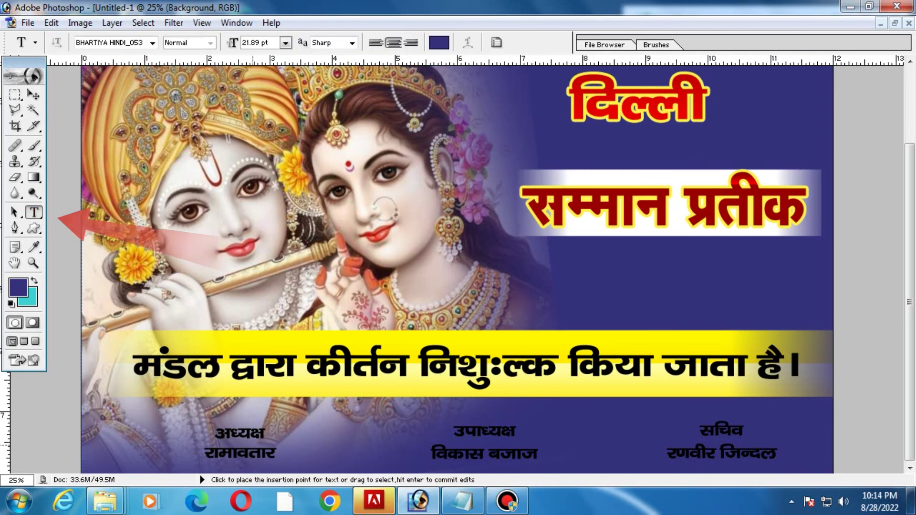
left_click(238, 453)
key("ctrl+a")
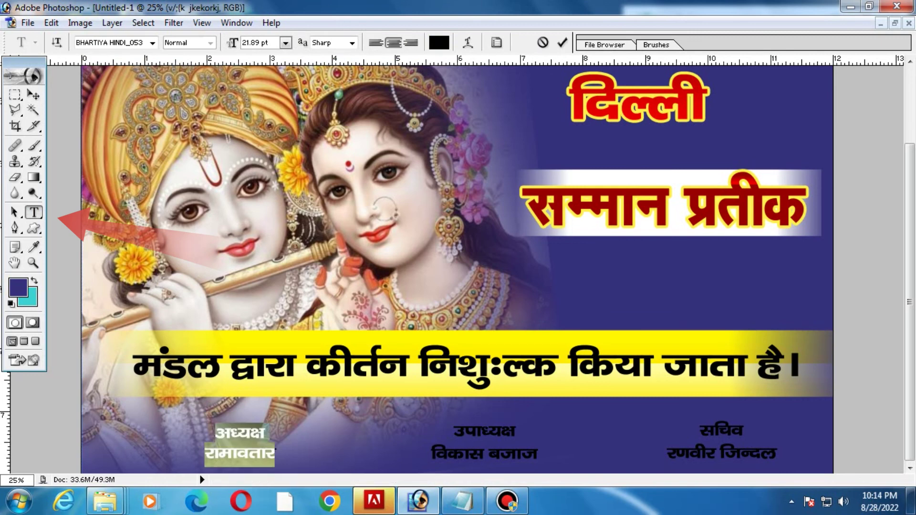
left_click(438, 43)
left_click(561, 144)
key("Return")
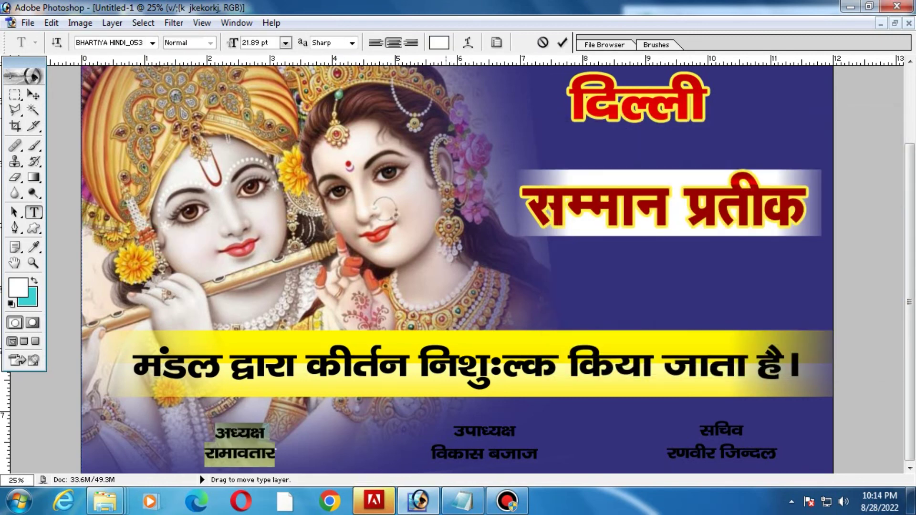
left_click(34, 94)
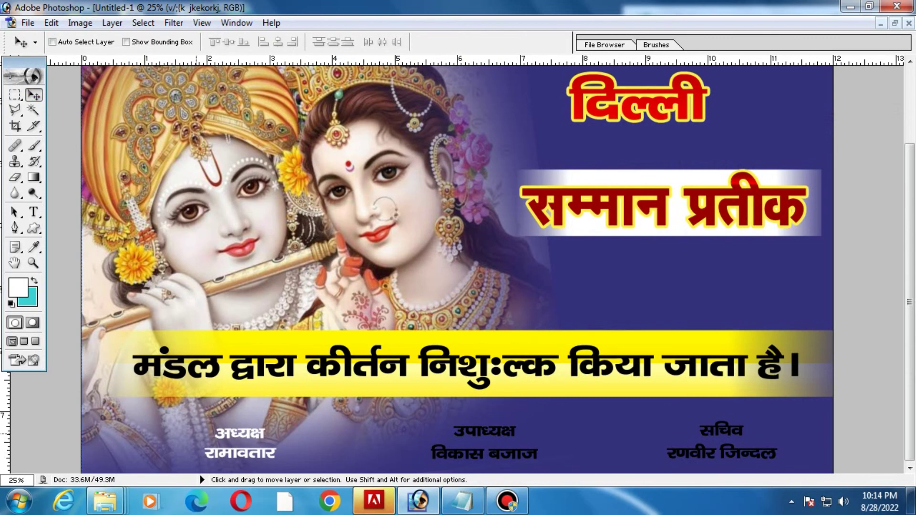
Change the उपाध्यक्ष name block's text colour to white
key("t")
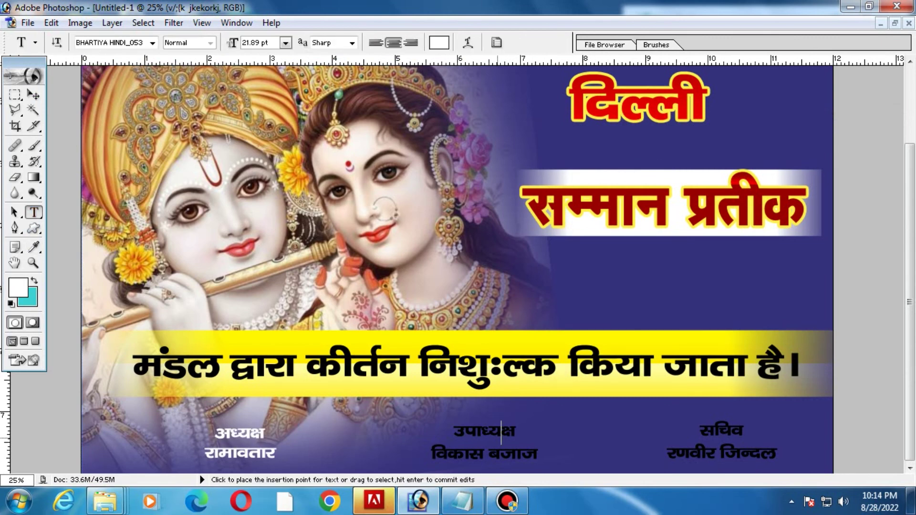
left_click(500, 429)
key("ctrl+a")
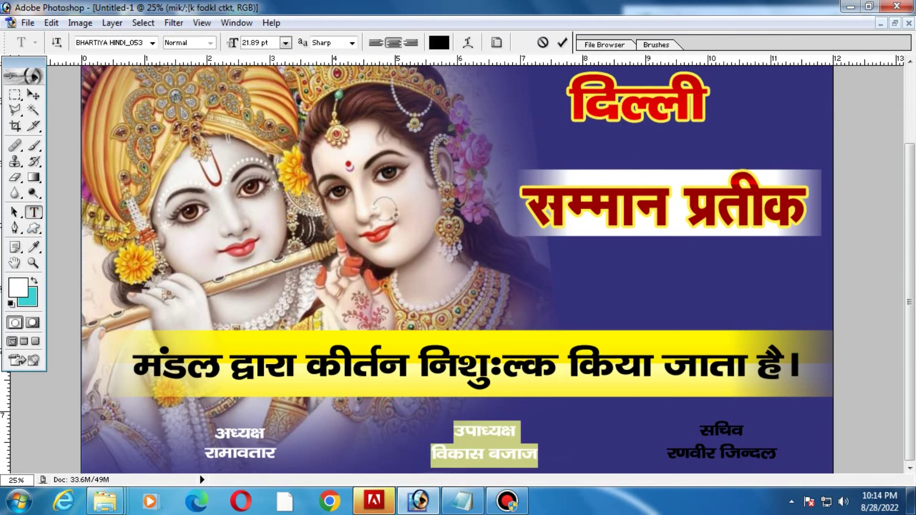
left_click(439, 43)
left_click(868, 151)
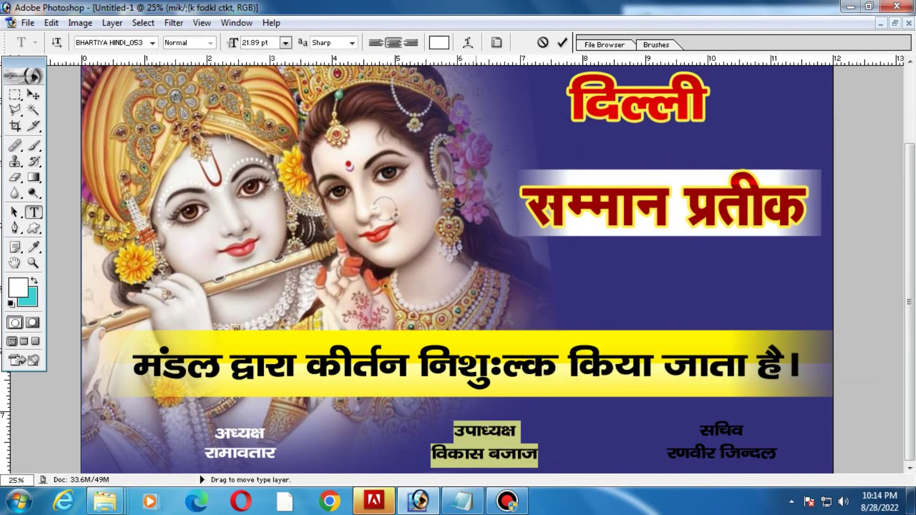
key("ctrl+Return")
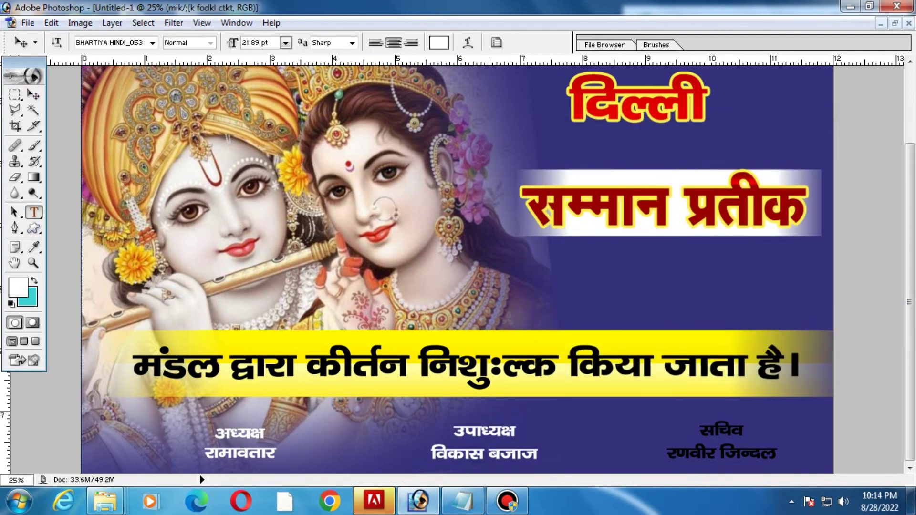
Change the सचिव name block's text colour to white
left_click(731, 432)
key("ctrl+a")
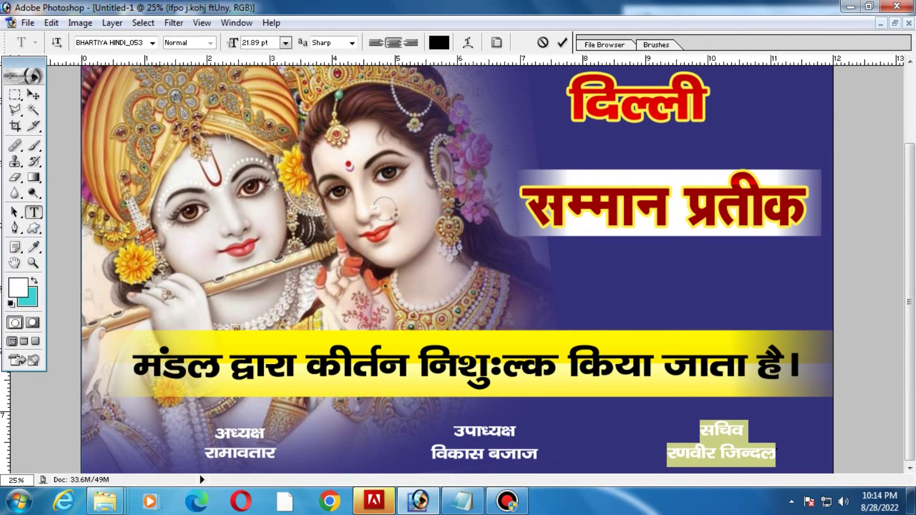
left_click(18, 287)
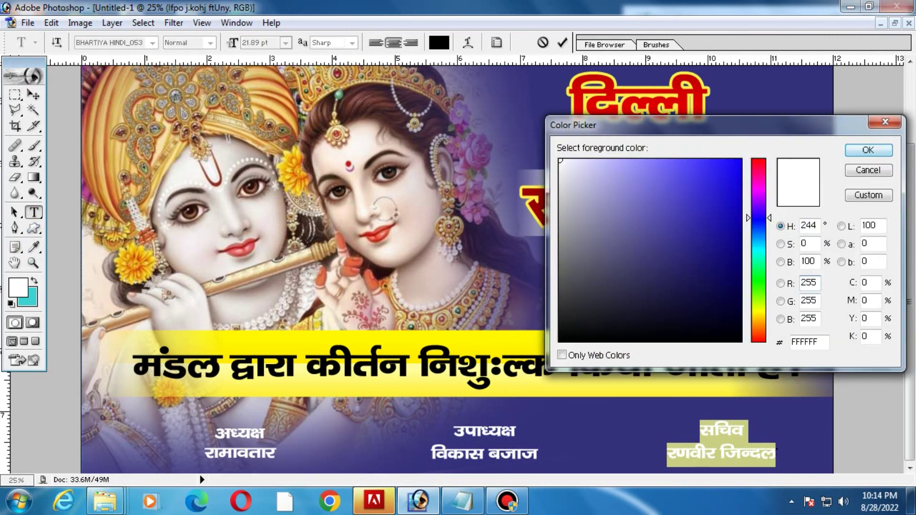
key("Return")
left_click(33, 95)
key("ctrl+minus")
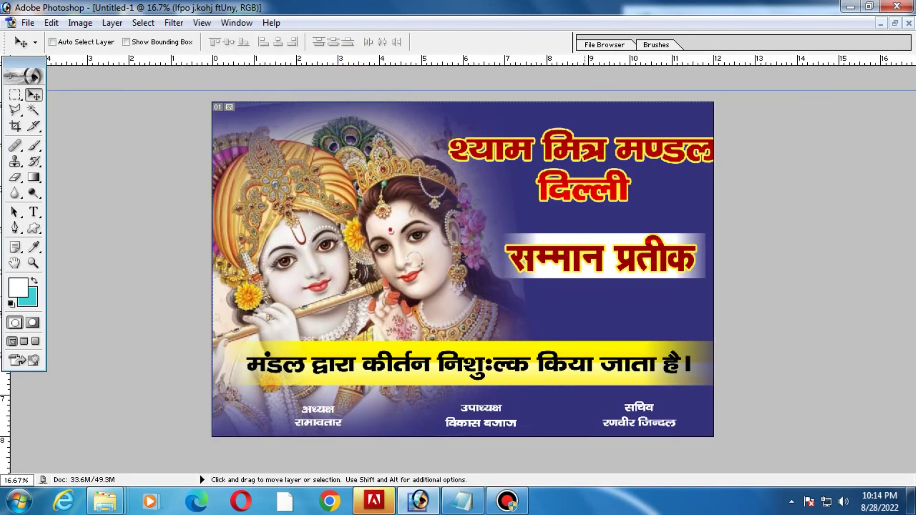
Select the श्याम मित्र मण्डल दिल्ली heading layer and nudge it slightly left
right_click(568, 197)
left_click(574, 204)
left_click_drag(575, 204, 558, 202)
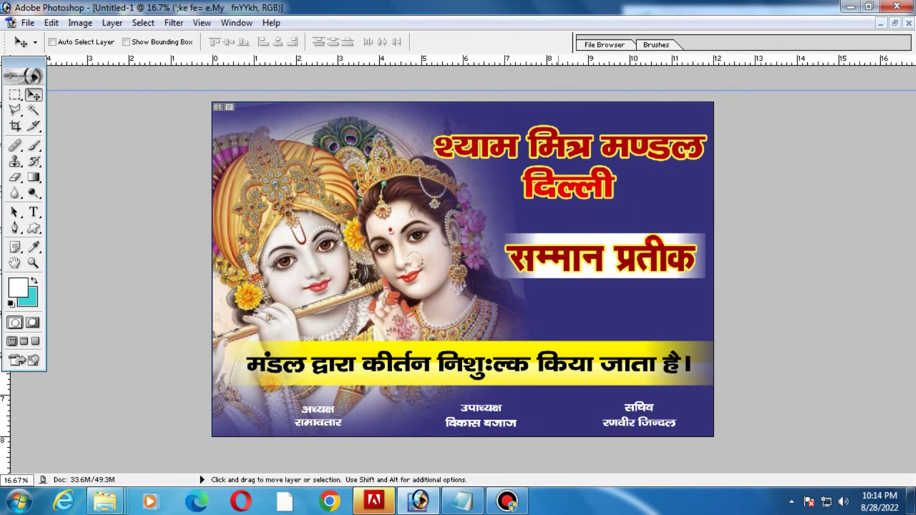